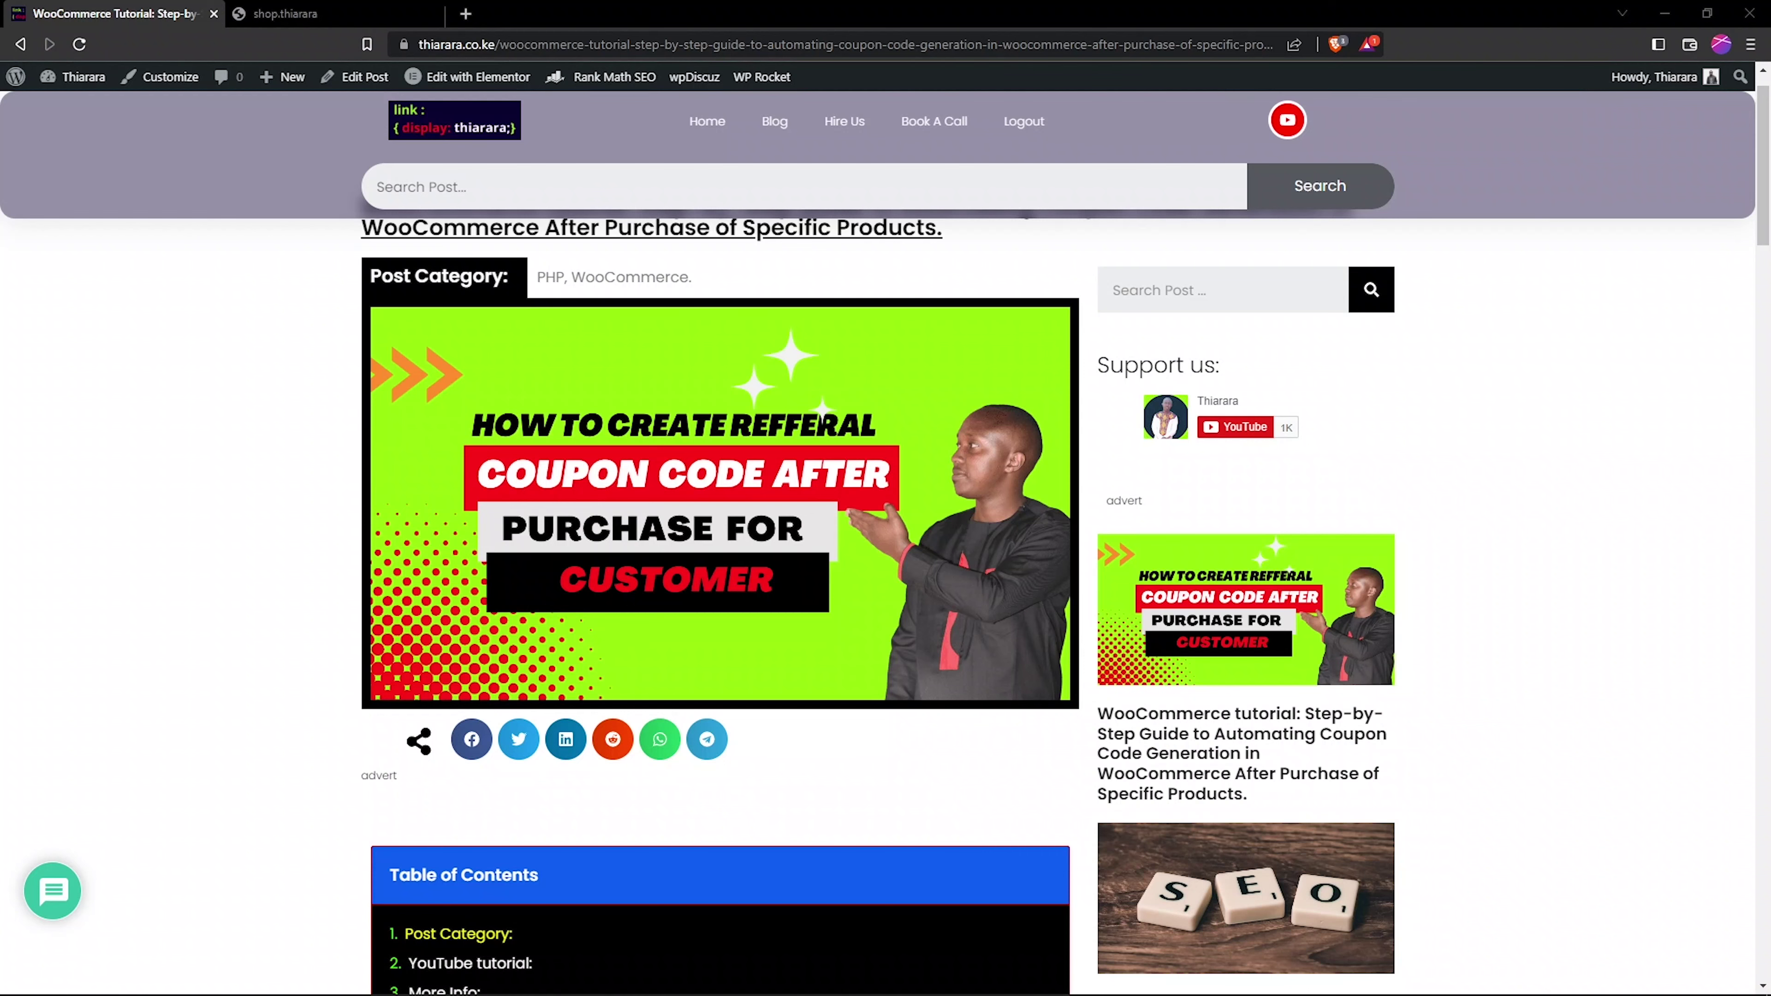
- Add the Hybrid Cleansing Balm ($32.90) to the Flawless shop cart and proceed to checkout
{"action": "scroll", "coordinate": [628, 408], "scroll_direction": "up", "scroll_amount": 1}
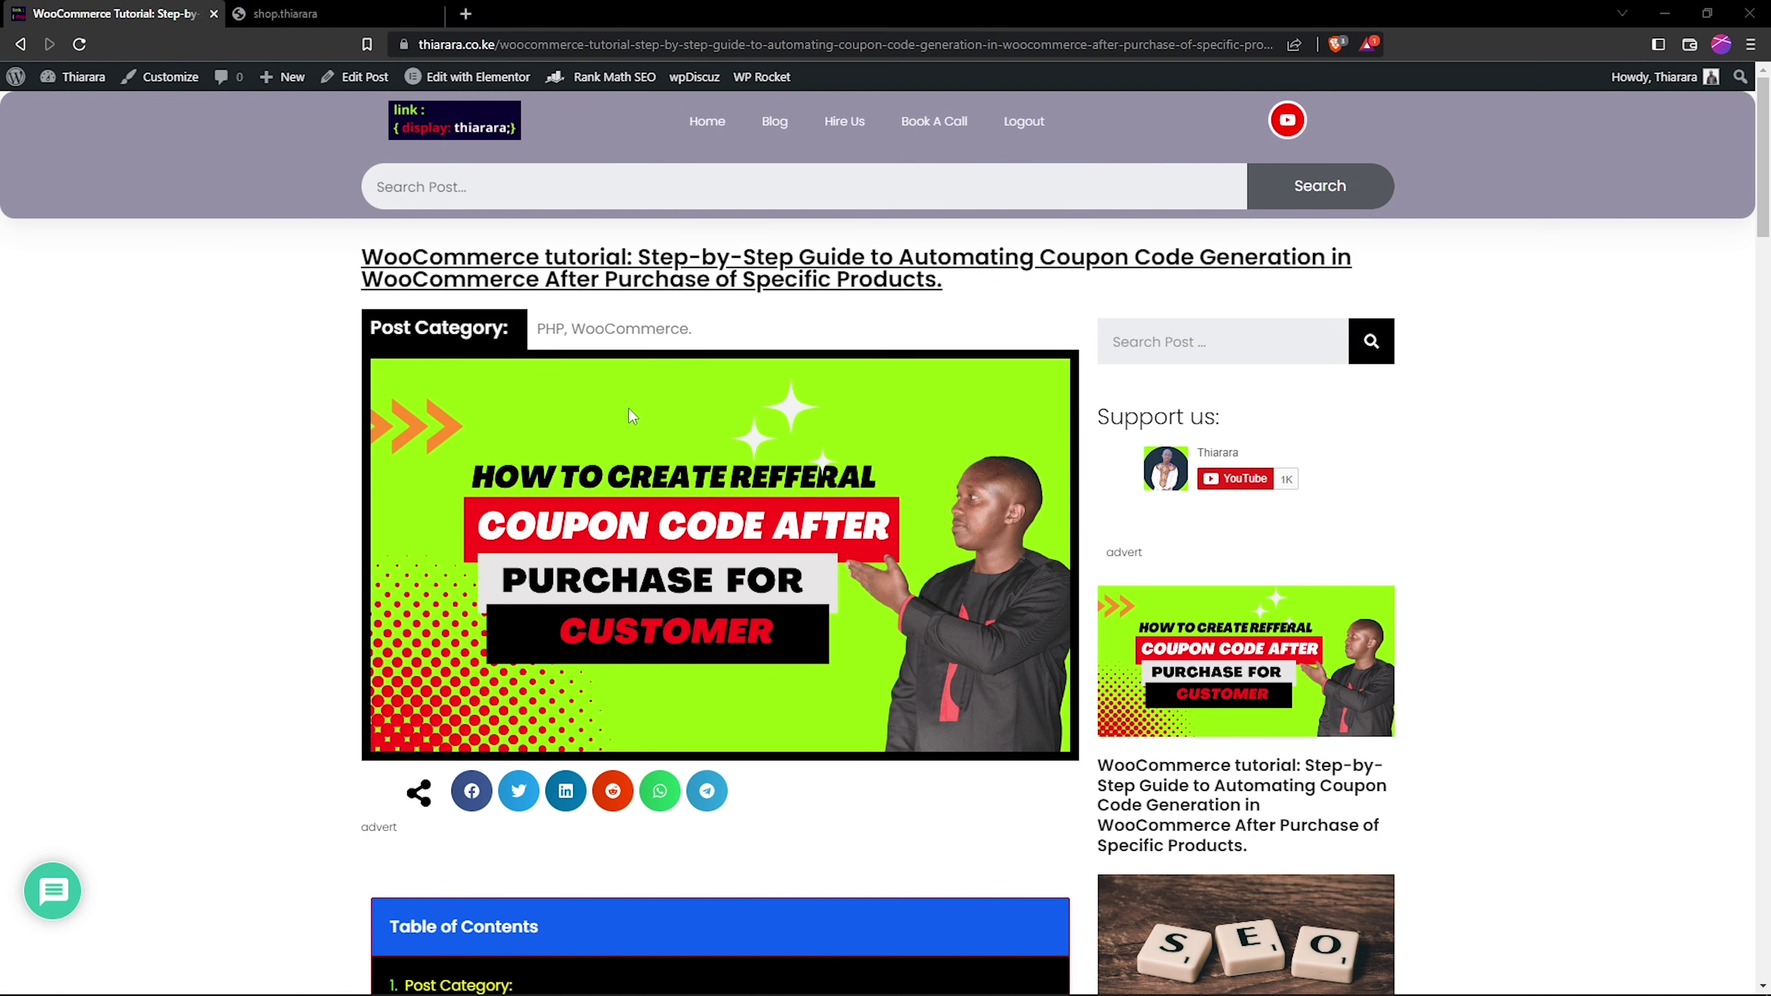
{"action": "left_click", "coordinate": [334, 8]}
{"action": "scroll", "coordinate": [672, 598], "scroll_direction": "up", "scroll_amount": 3}
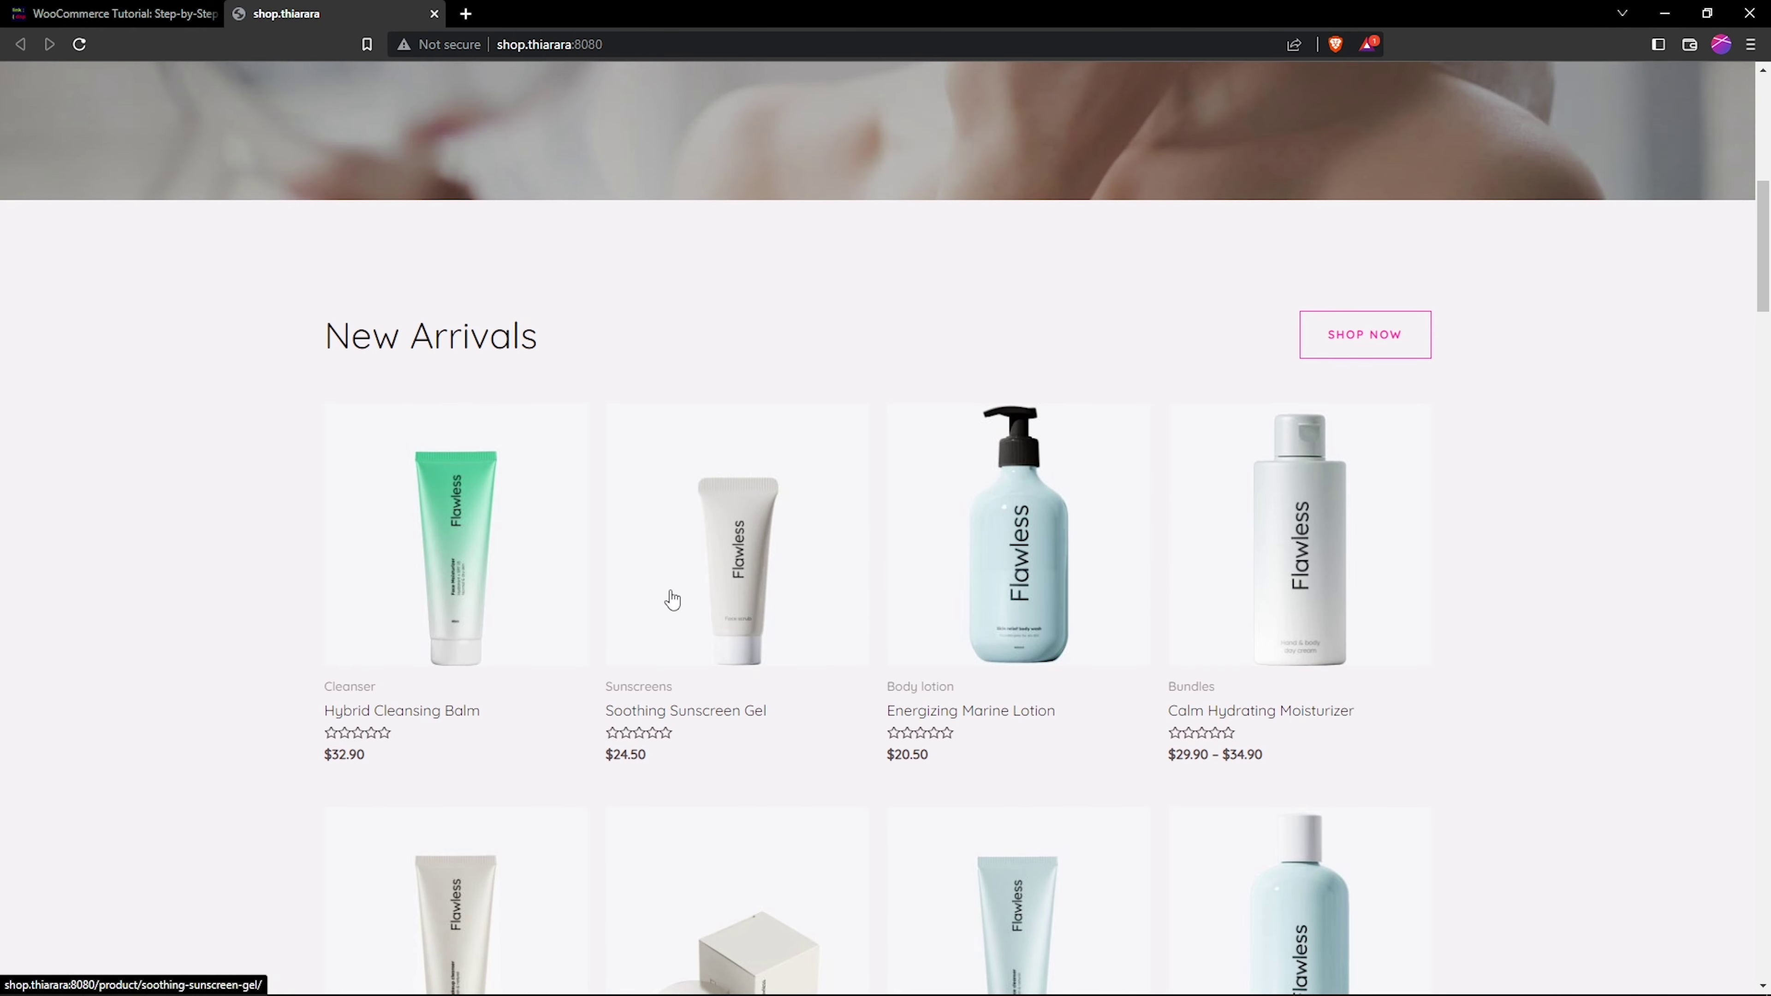
{"action": "left_click", "coordinate": [402, 724]}
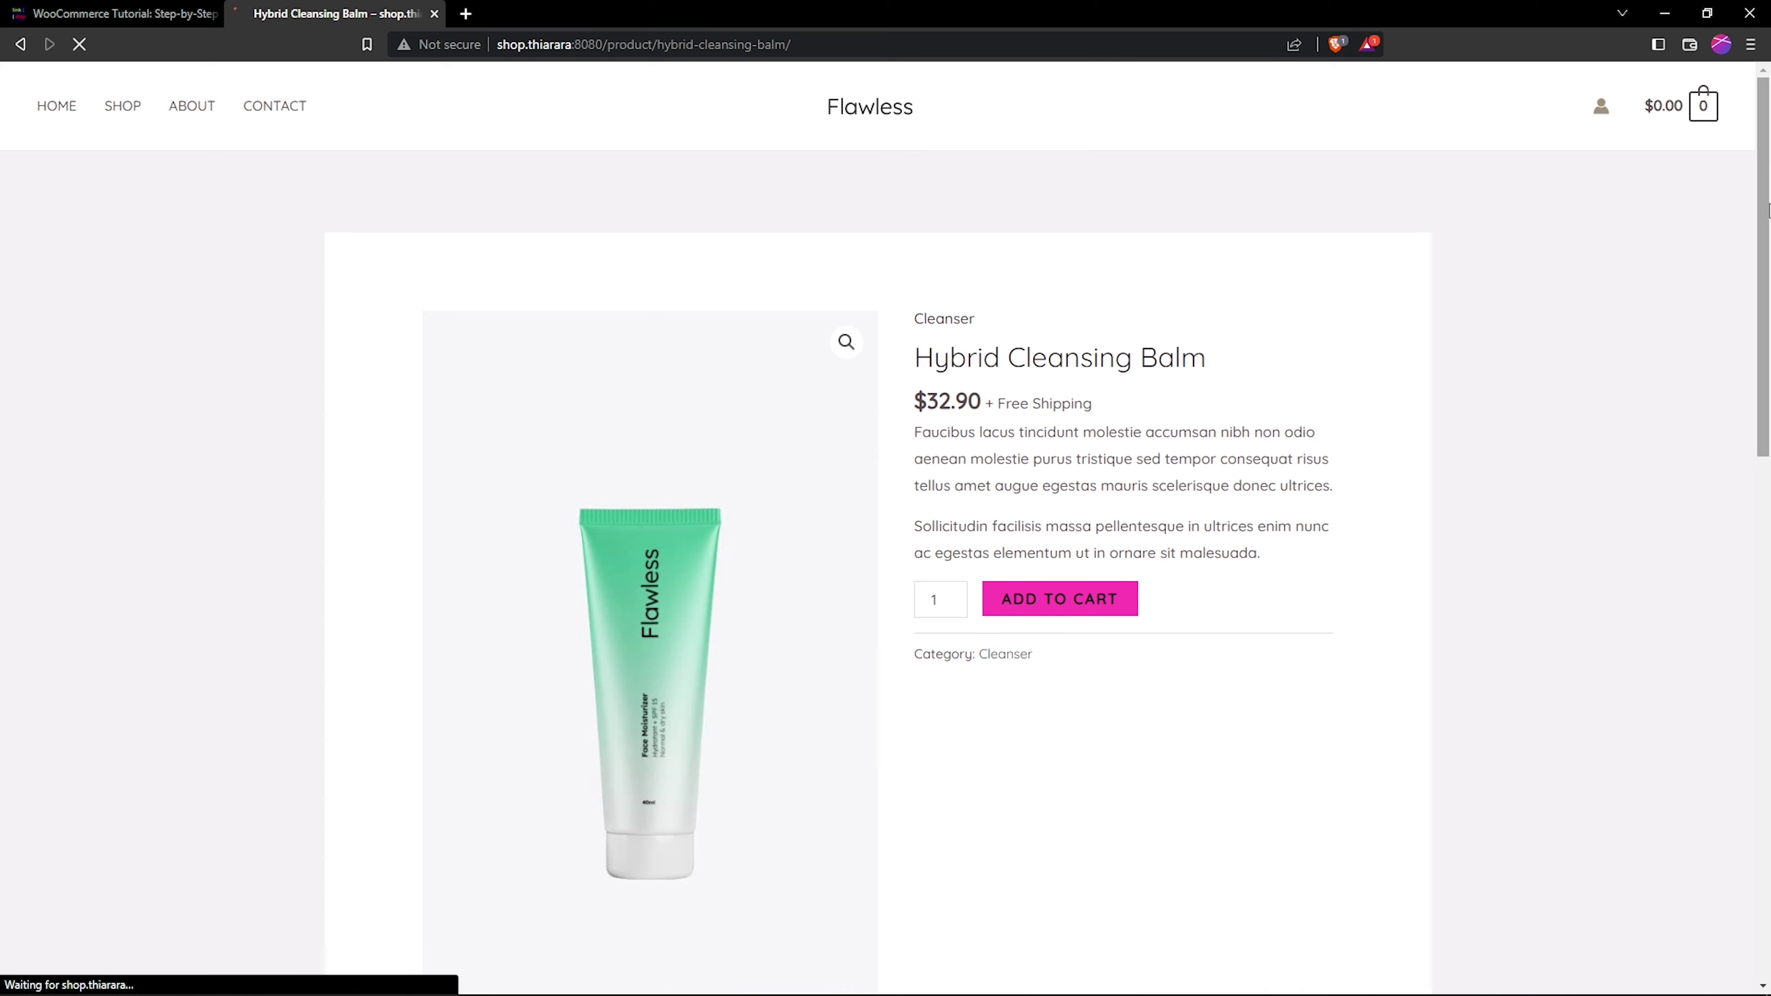
{"action": "left_click", "coordinate": [1701, 108]}
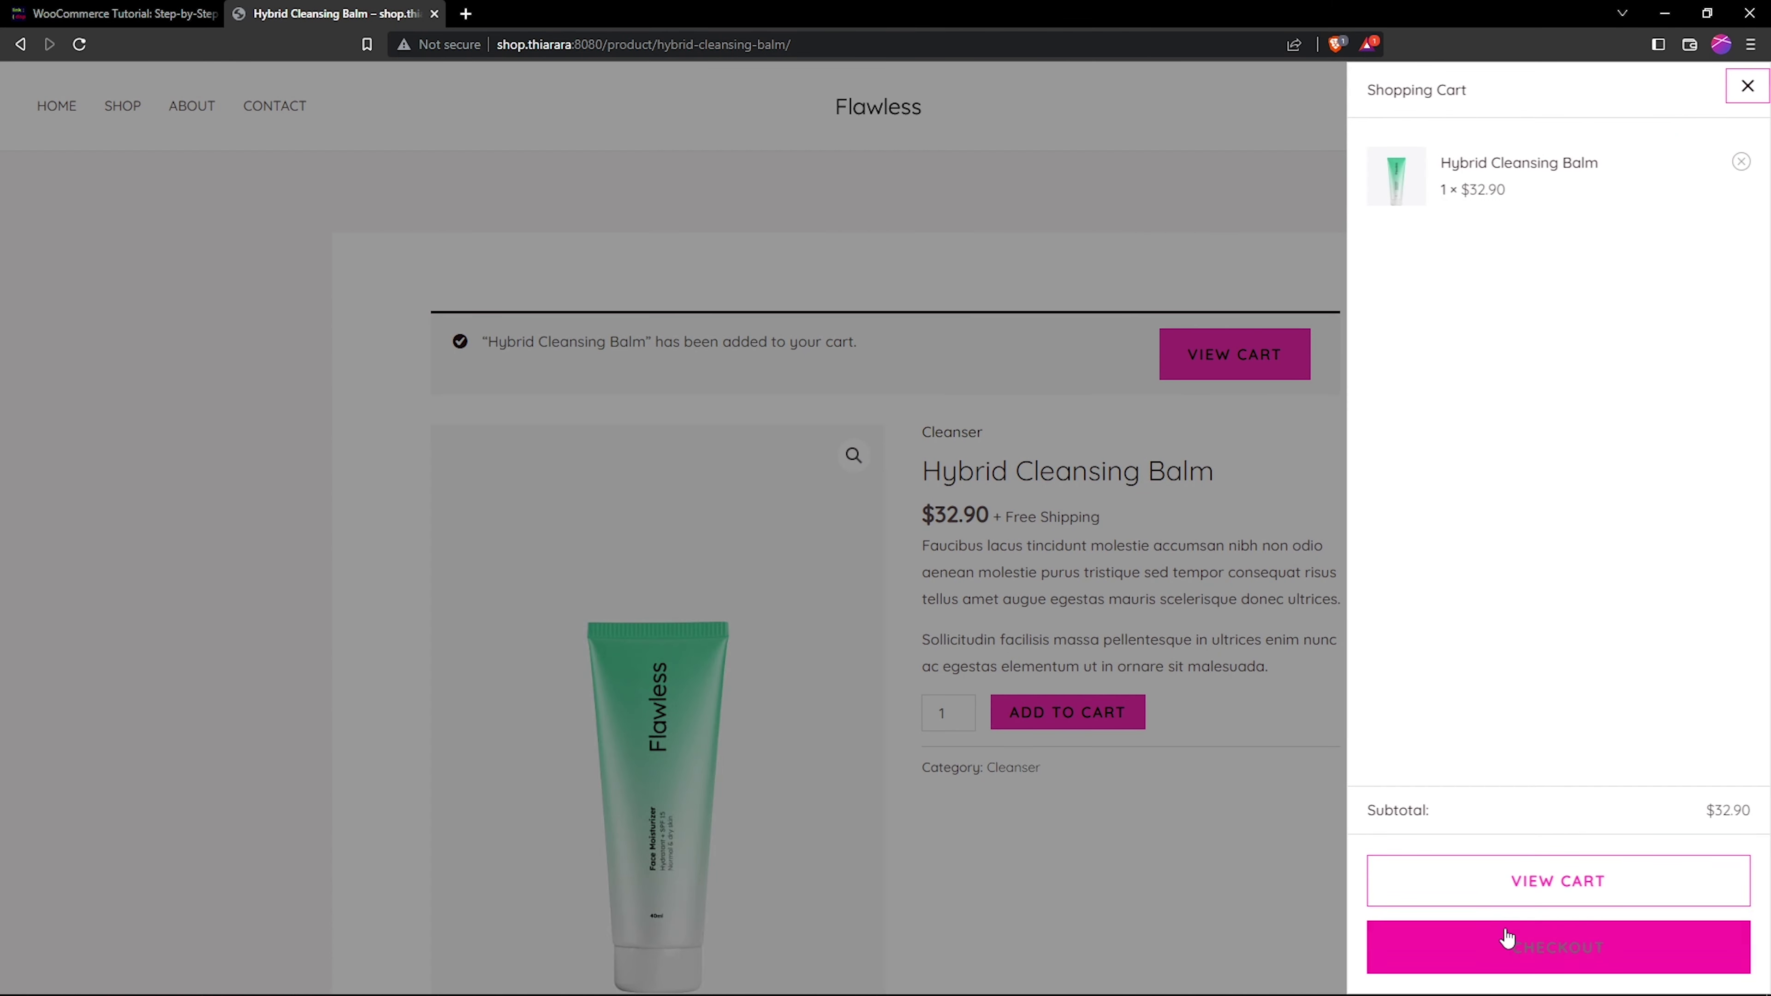
{"action": "left_click", "coordinate": [1508, 949]}
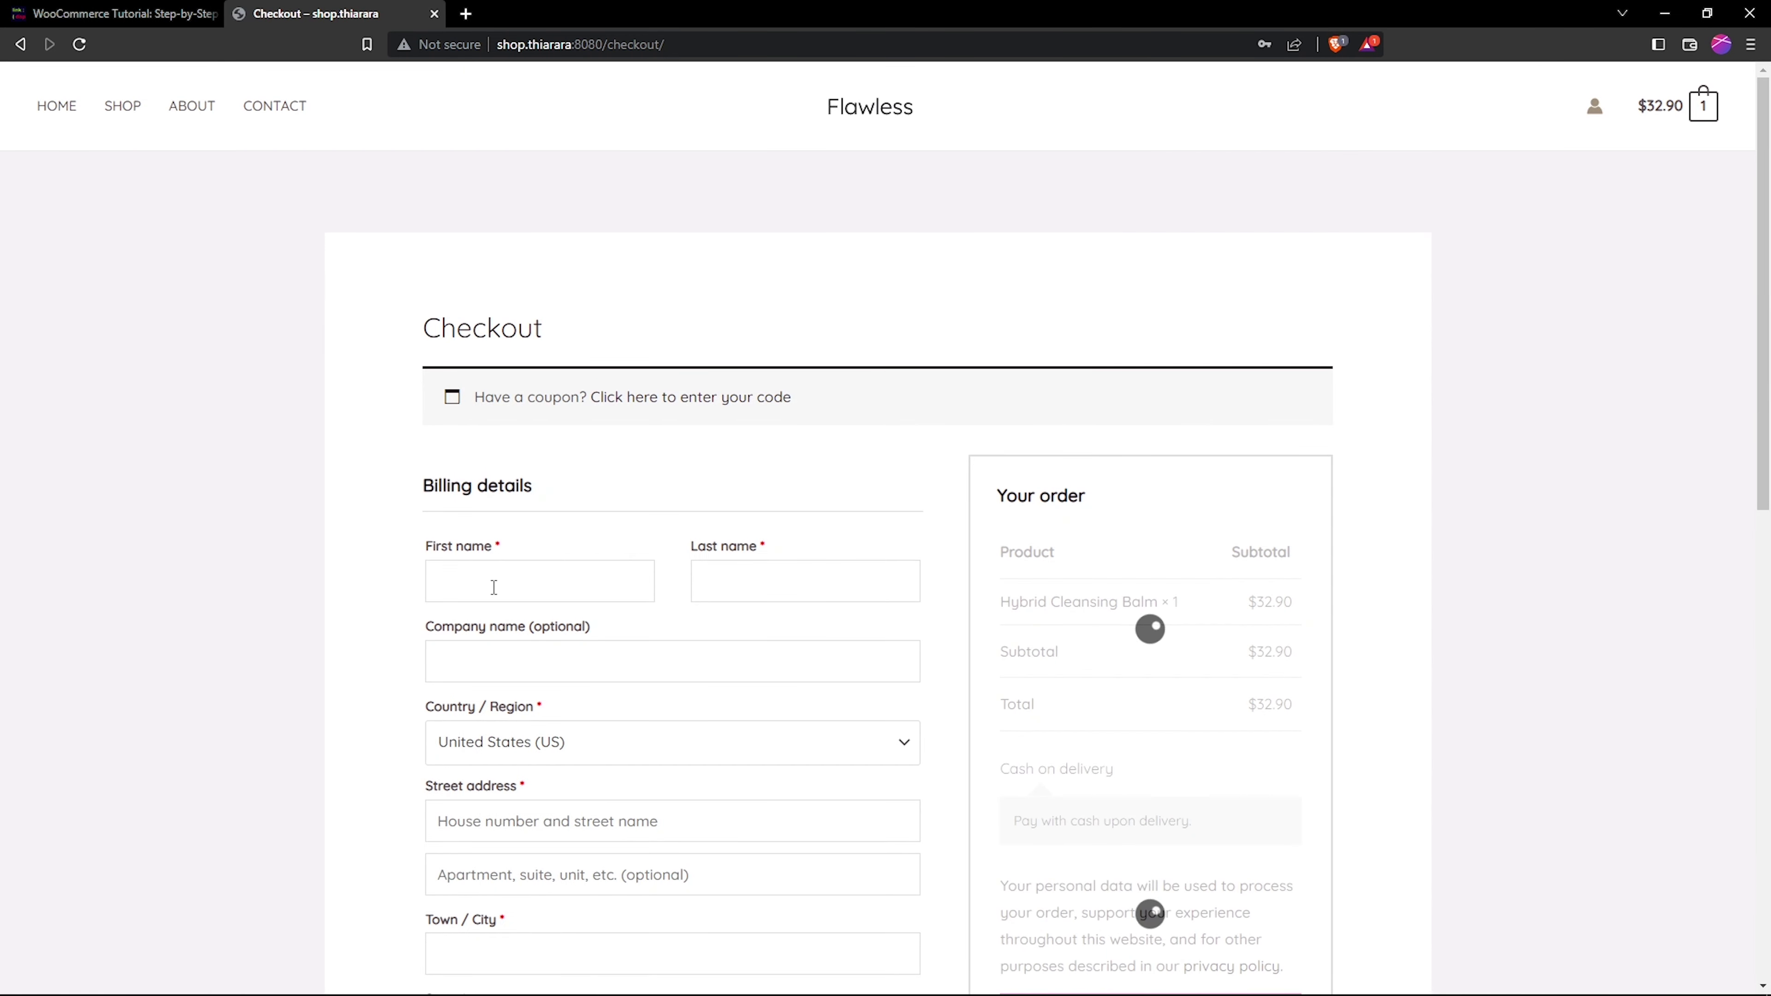
- Enter Kenya billing details, place the $32.90 cash-on-delivery order, and decline saving the address
{"action": "type", "text": "ii"}
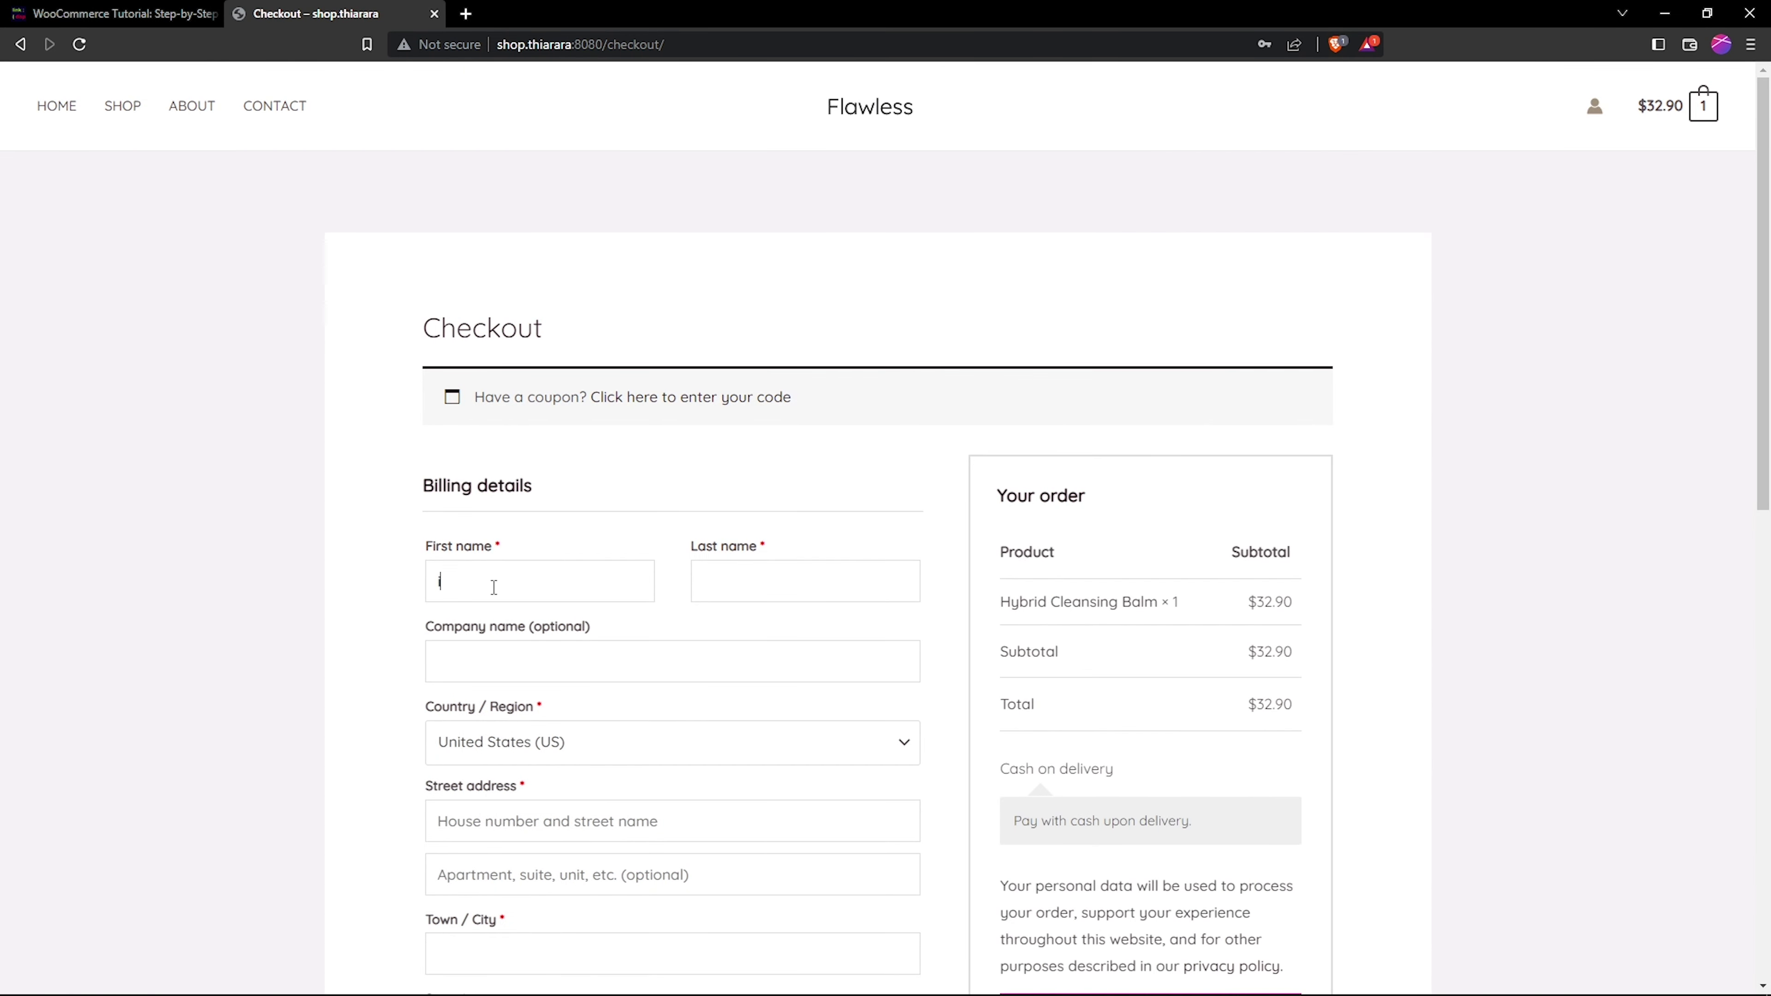
{"action": "type", "text": "peter"}
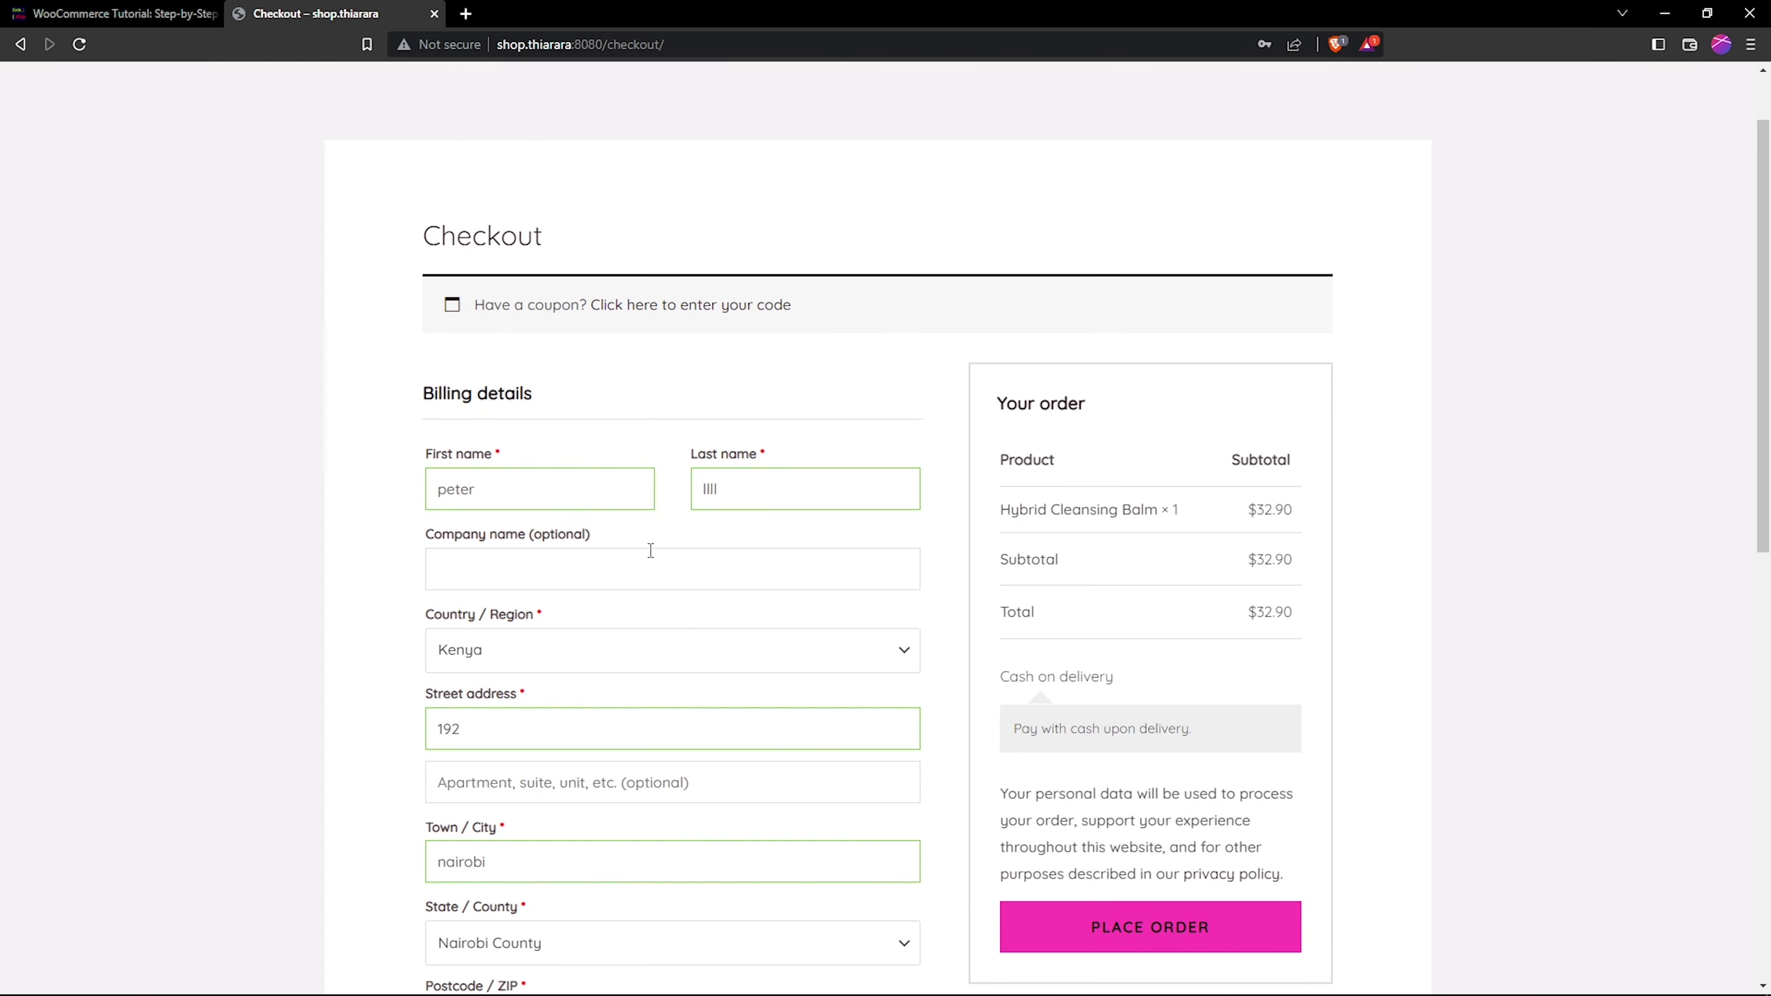
{"action": "scroll", "coordinate": [610, 530], "scroll_direction": "down", "scroll_amount": 5}
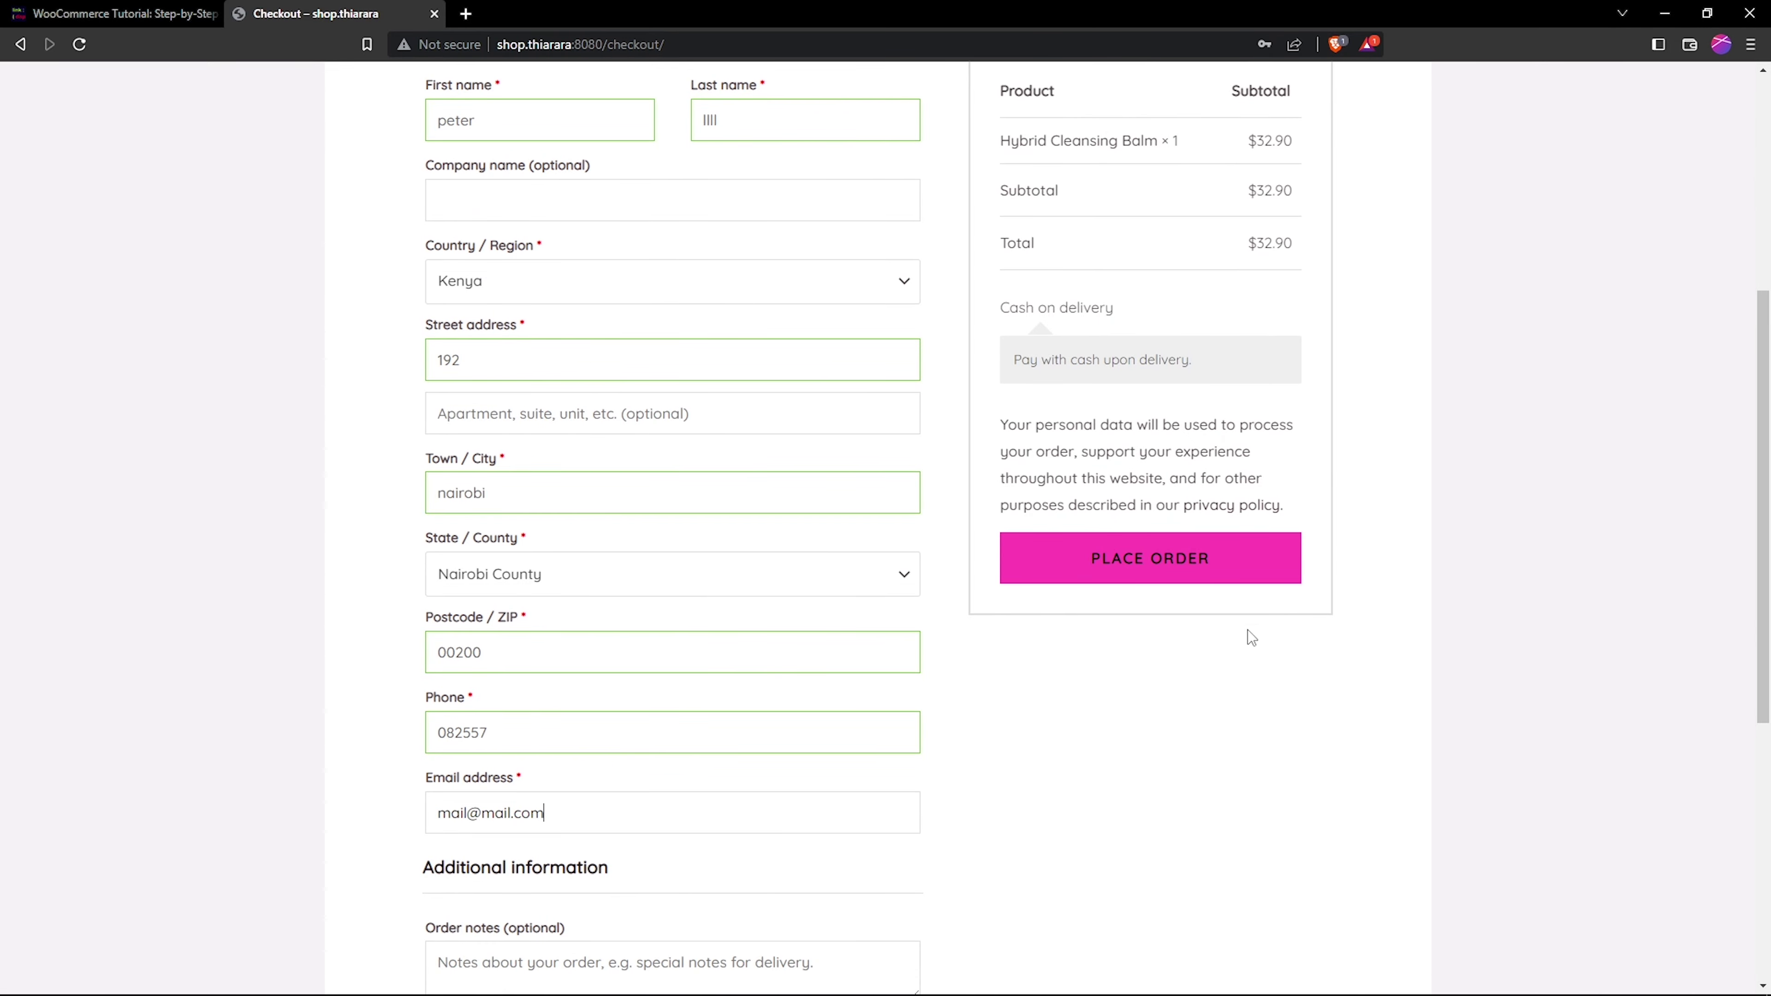
{"action": "left_click", "coordinate": [1159, 562]}
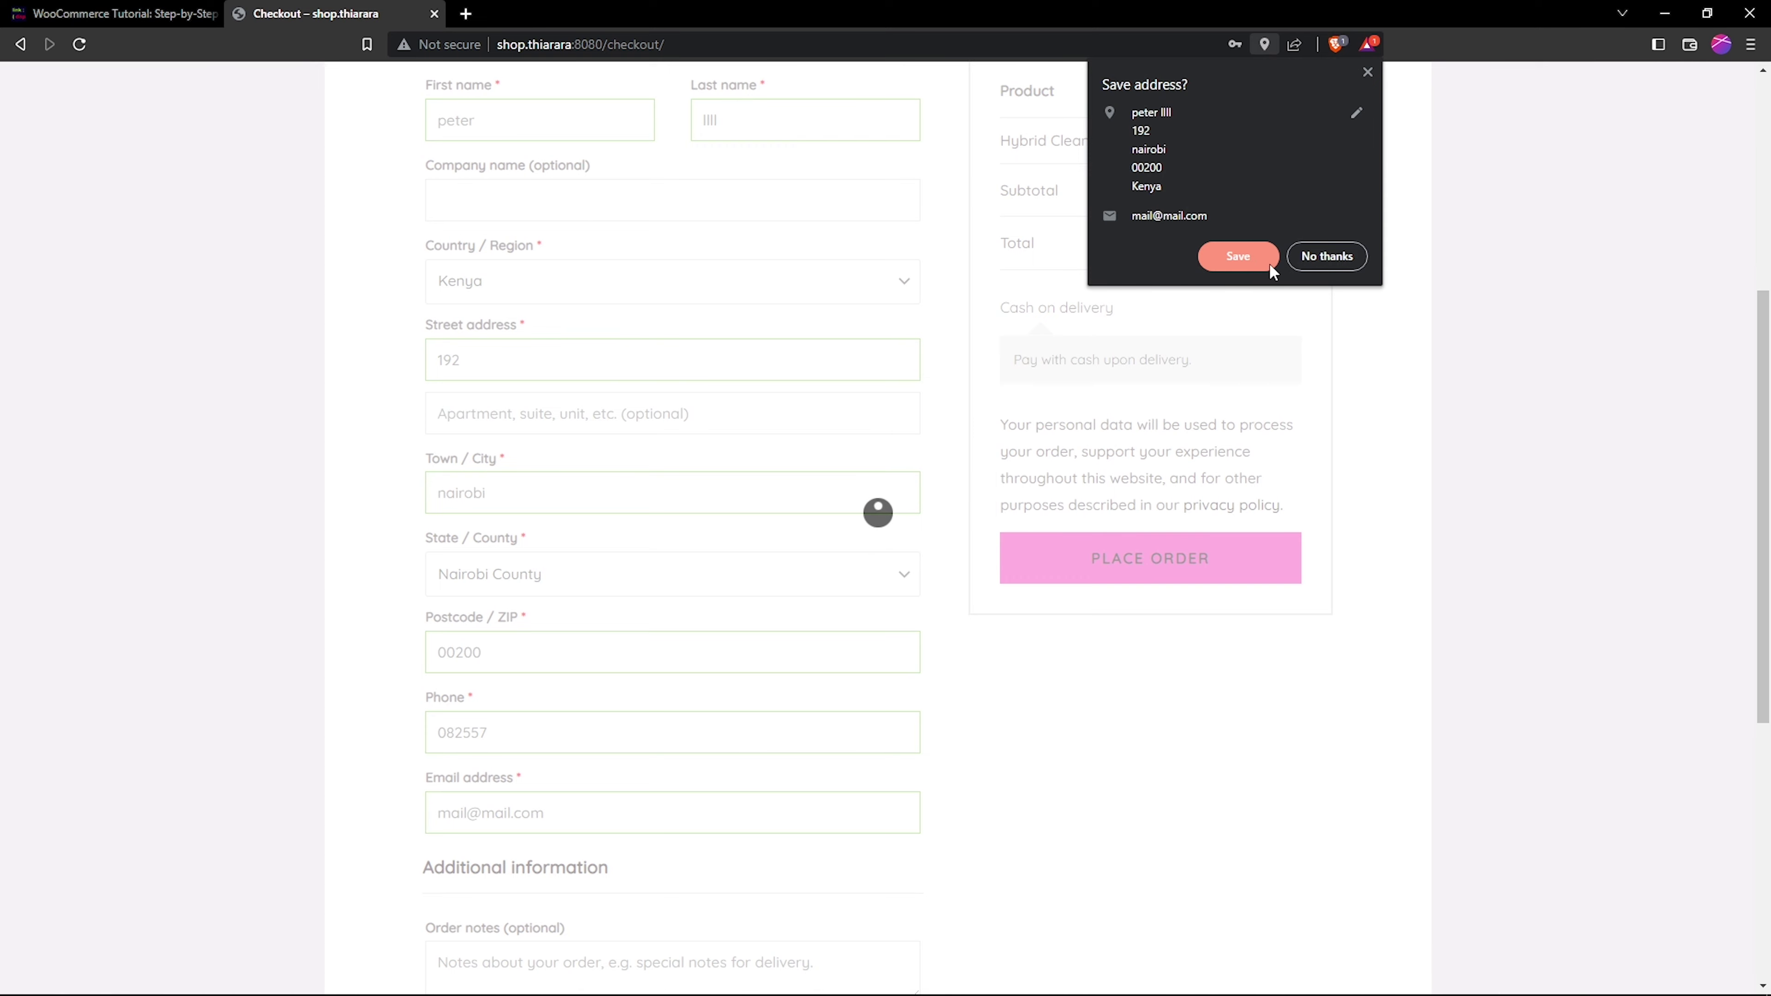
{"action": "left_click", "coordinate": [1321, 263]}
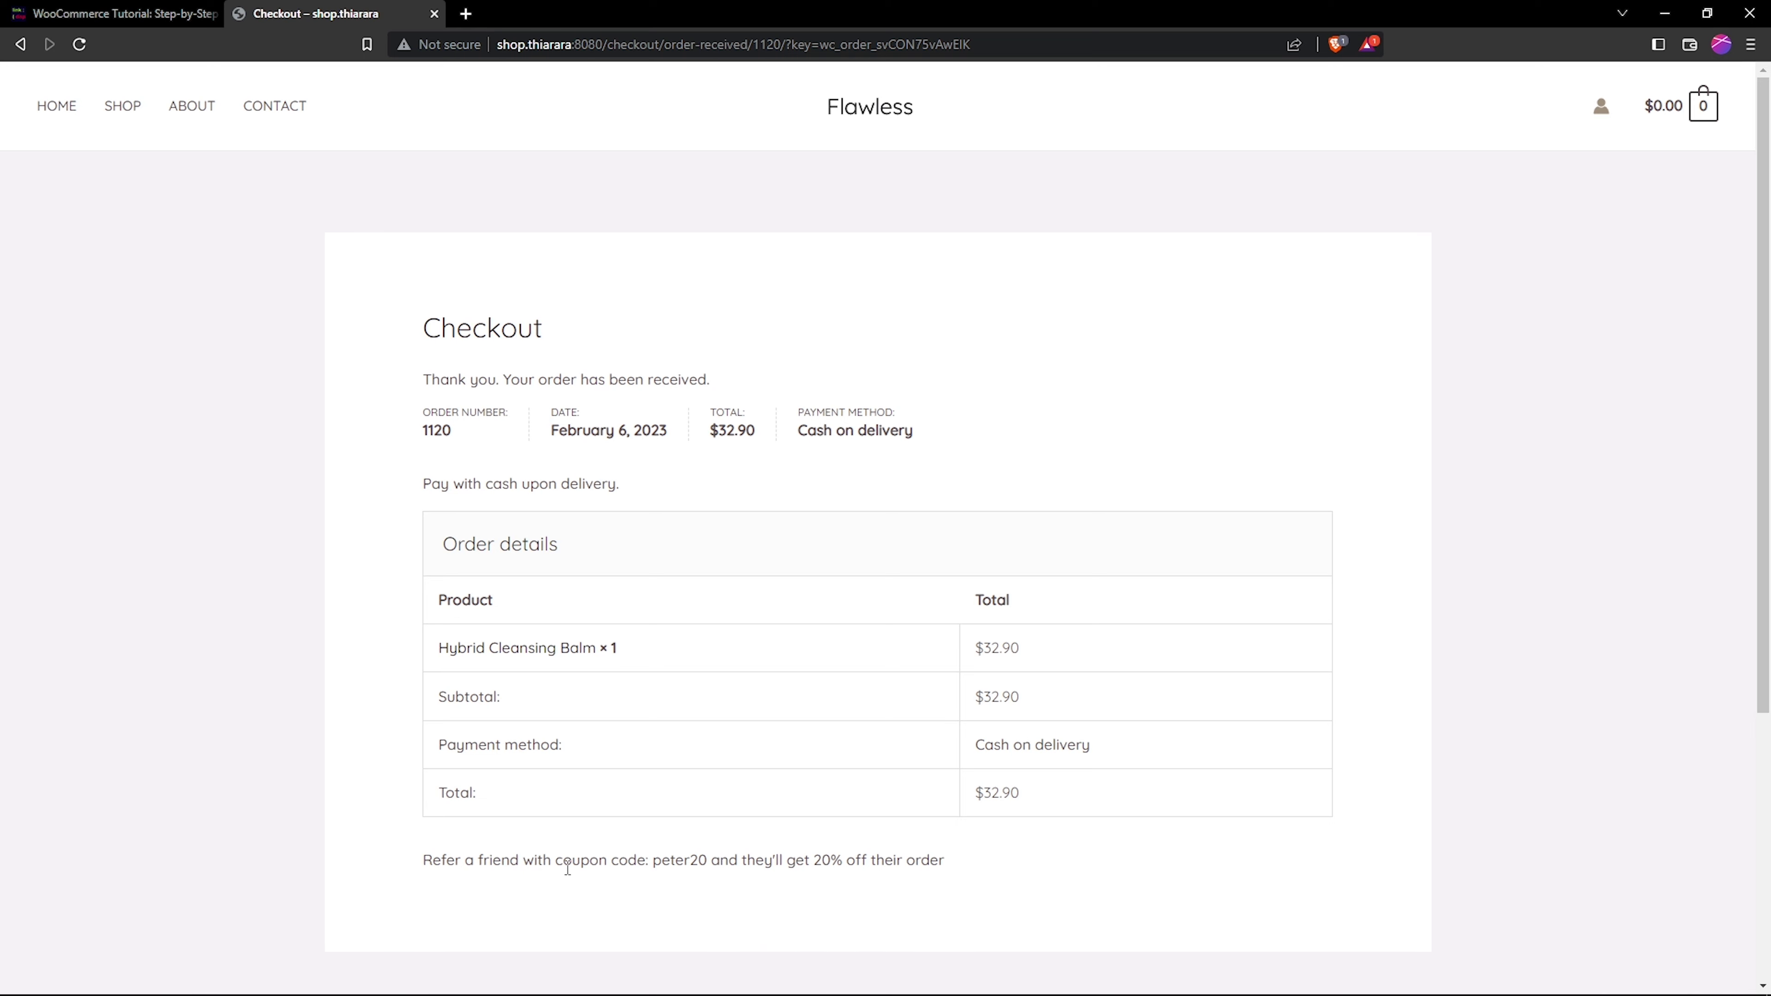
- Highlight the Refer a friend 20%-off coupon code on the order-received page
{"action": "double_click", "coordinate": [657, 862]}
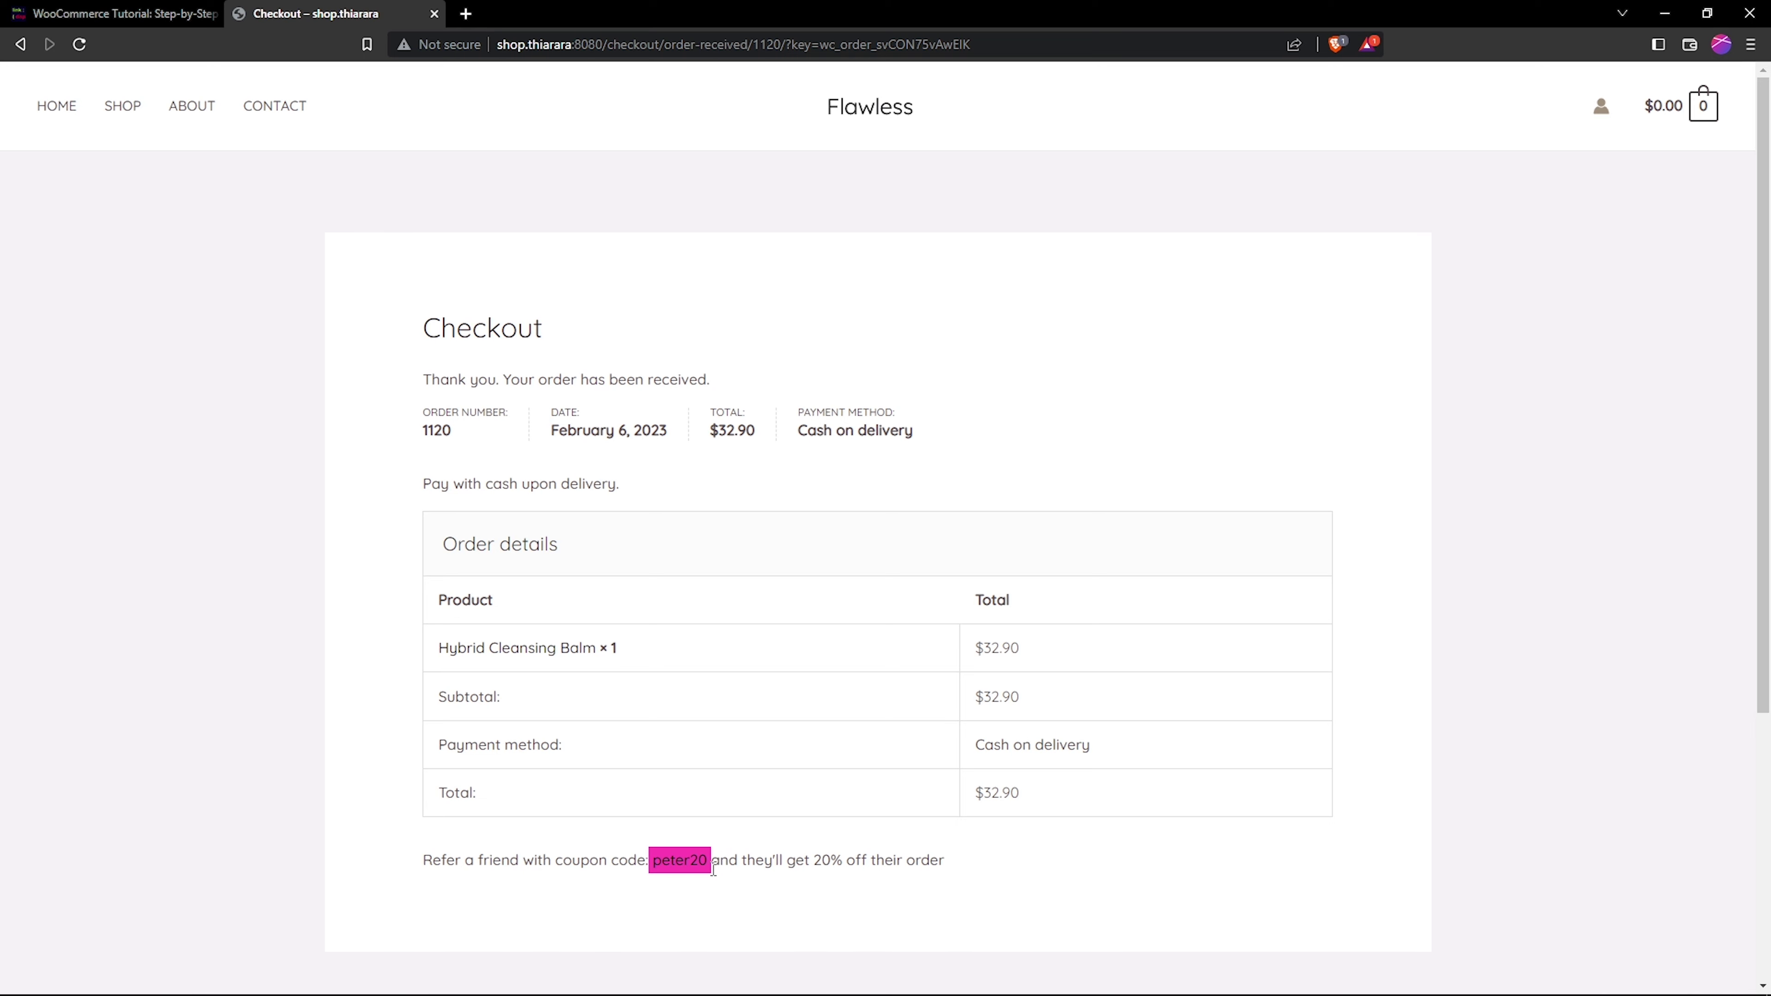
{"action": "left_click", "coordinate": [722, 855]}
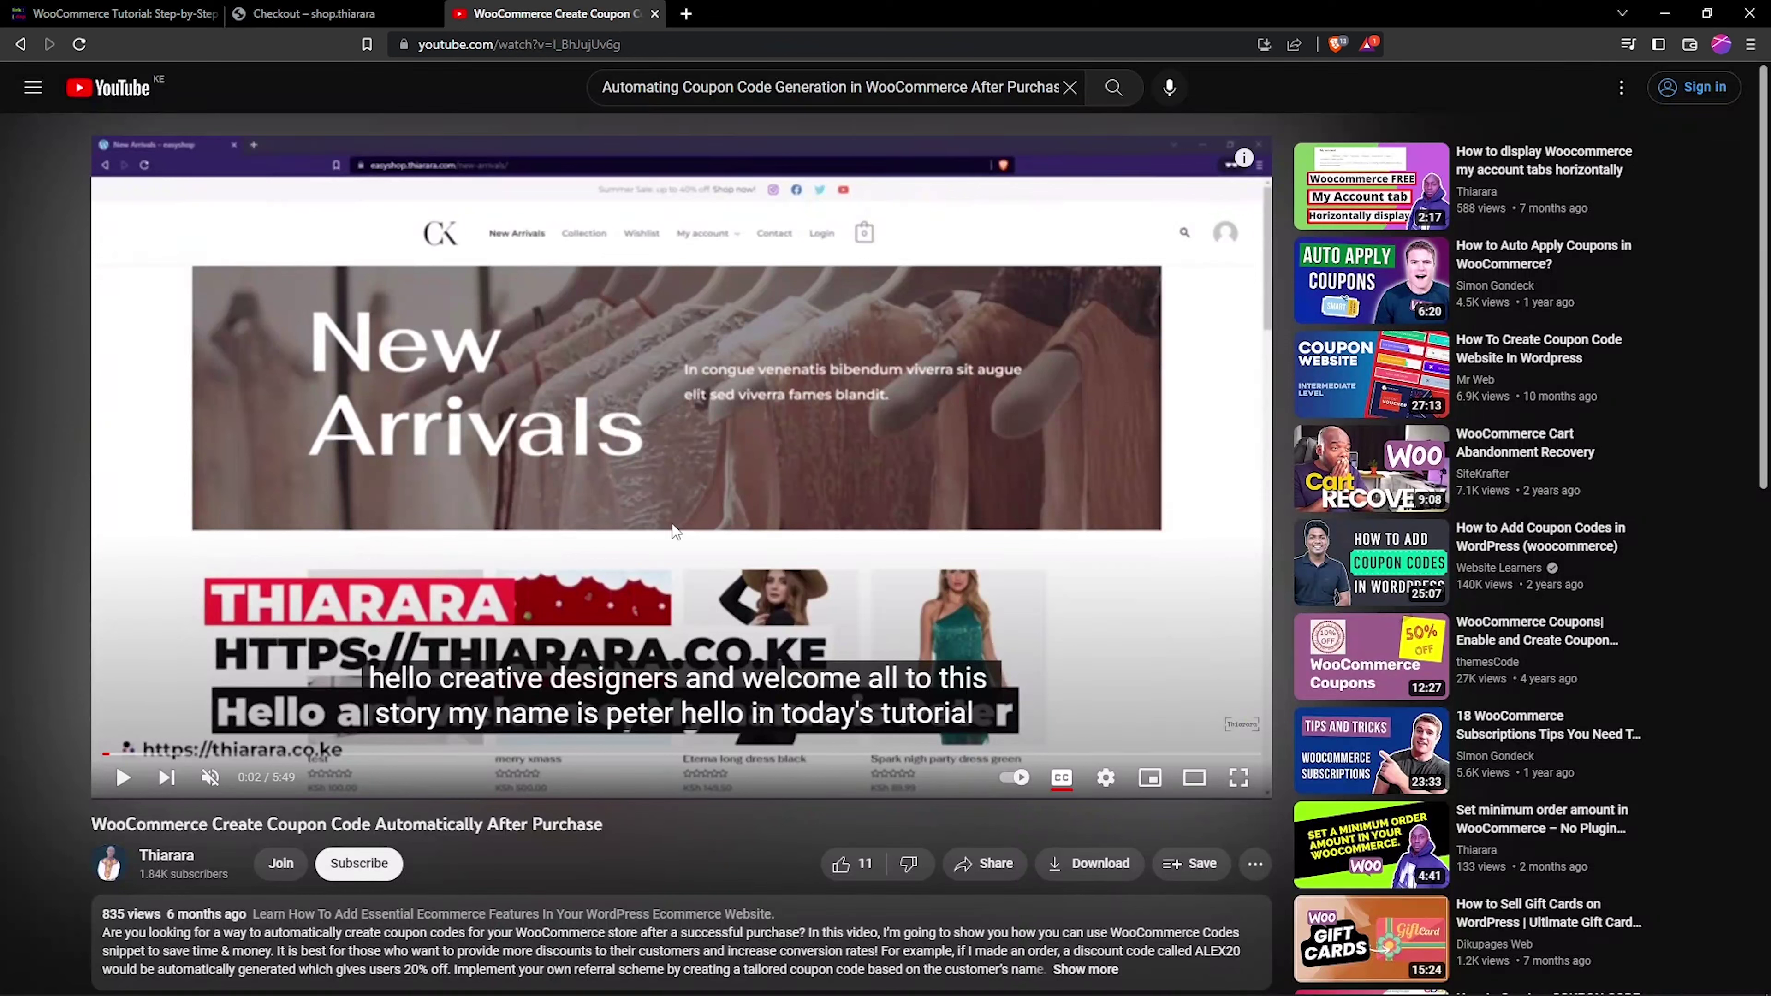
- Read the comment asking for coupons on specific products, then close the YouTube tab
{"action": "scroll", "coordinate": [700, 595], "scroll_direction": "down", "scroll_amount": 7}
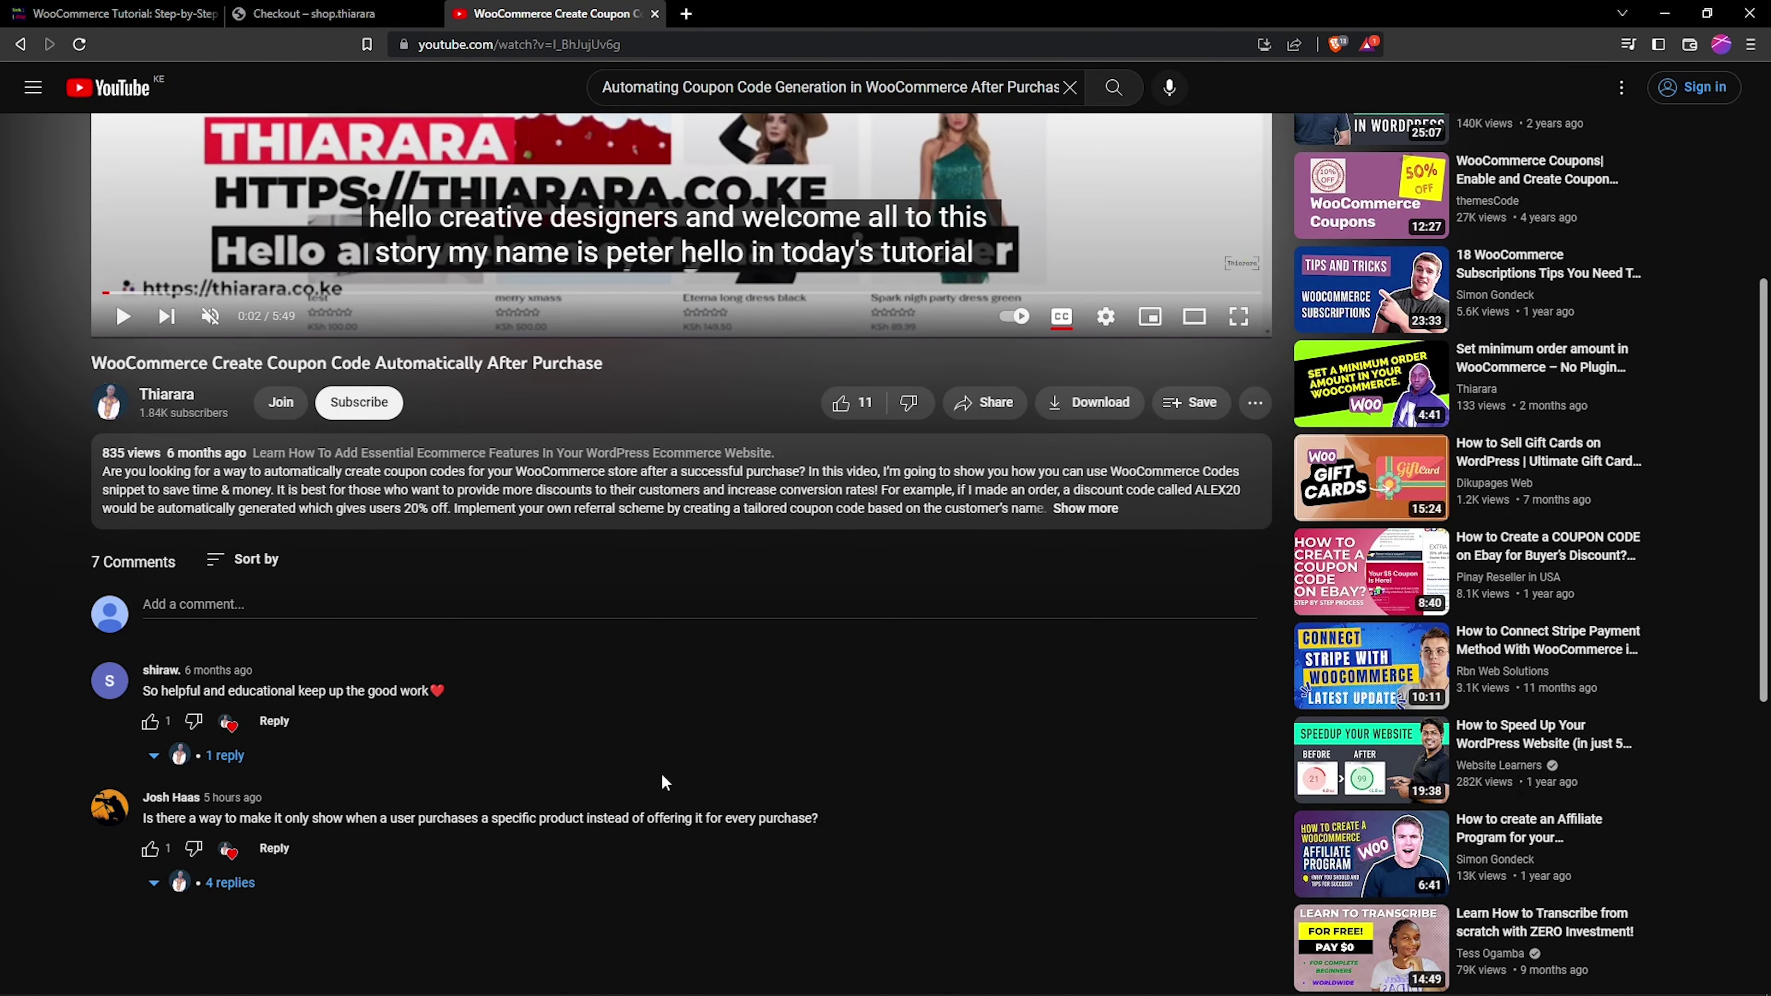
{"action": "left_click", "coordinate": [654, 13]}
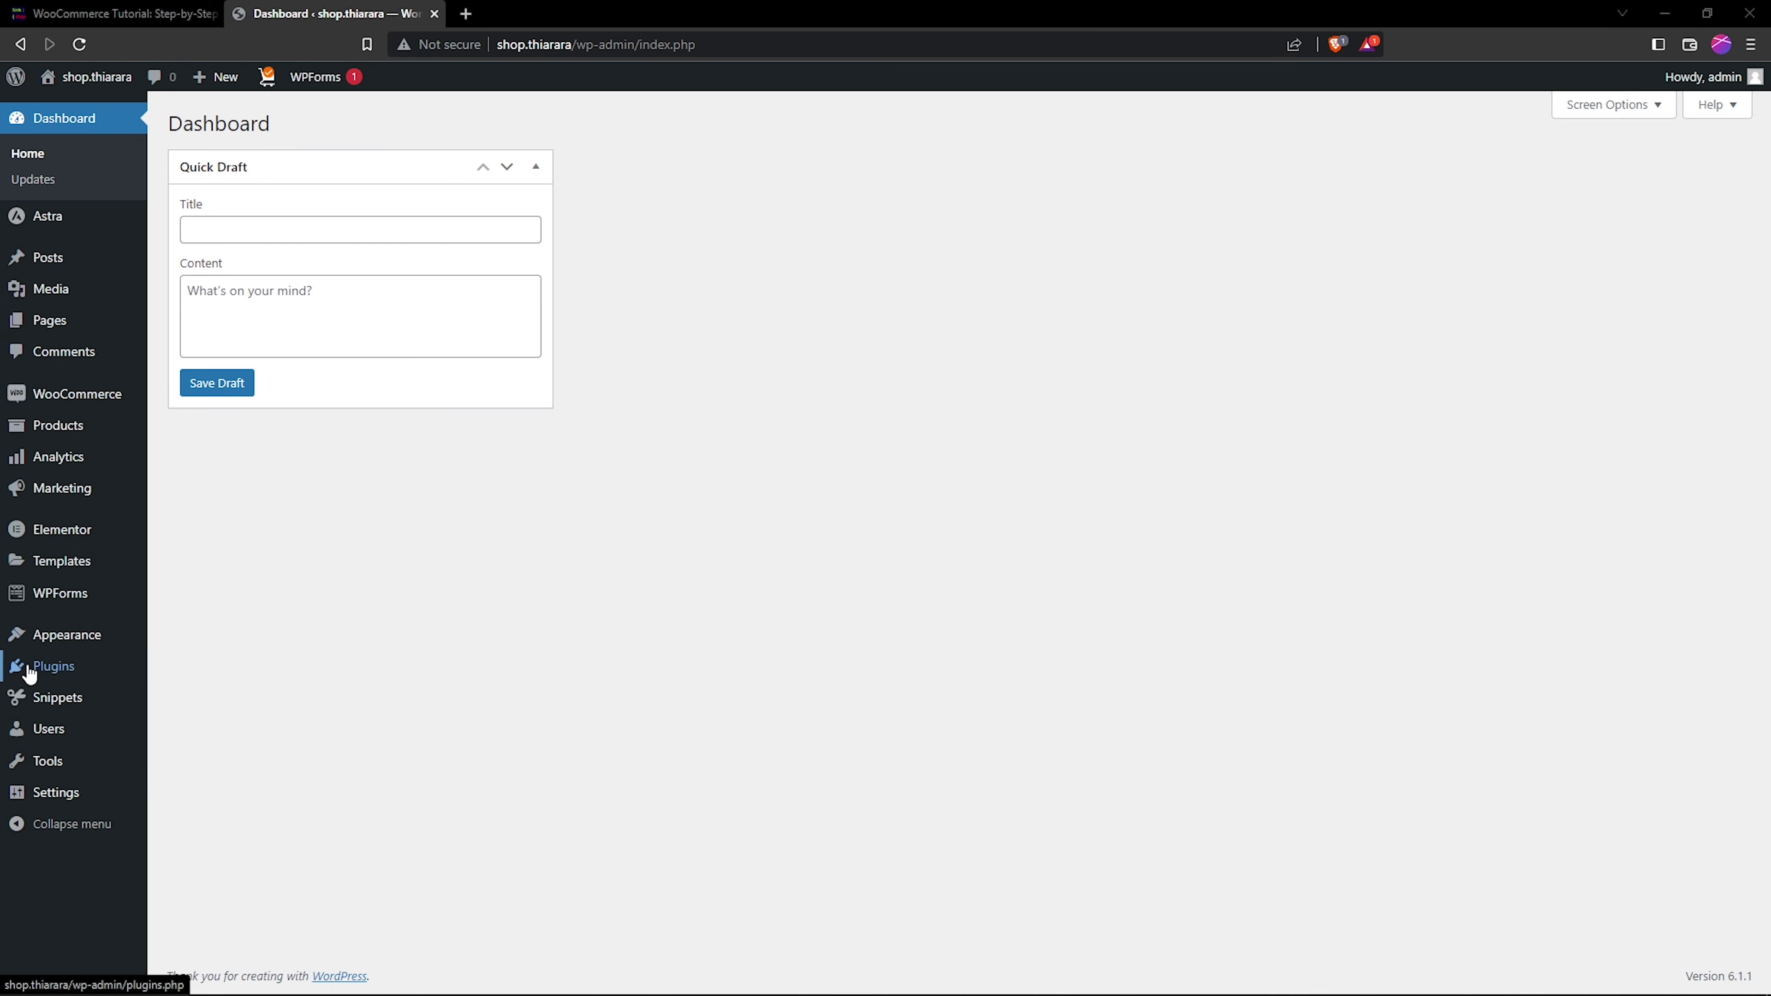
- Go to Plugins > Add New in the WordPress admin
{"action": "mouse_move", "coordinate": [36, 677]}
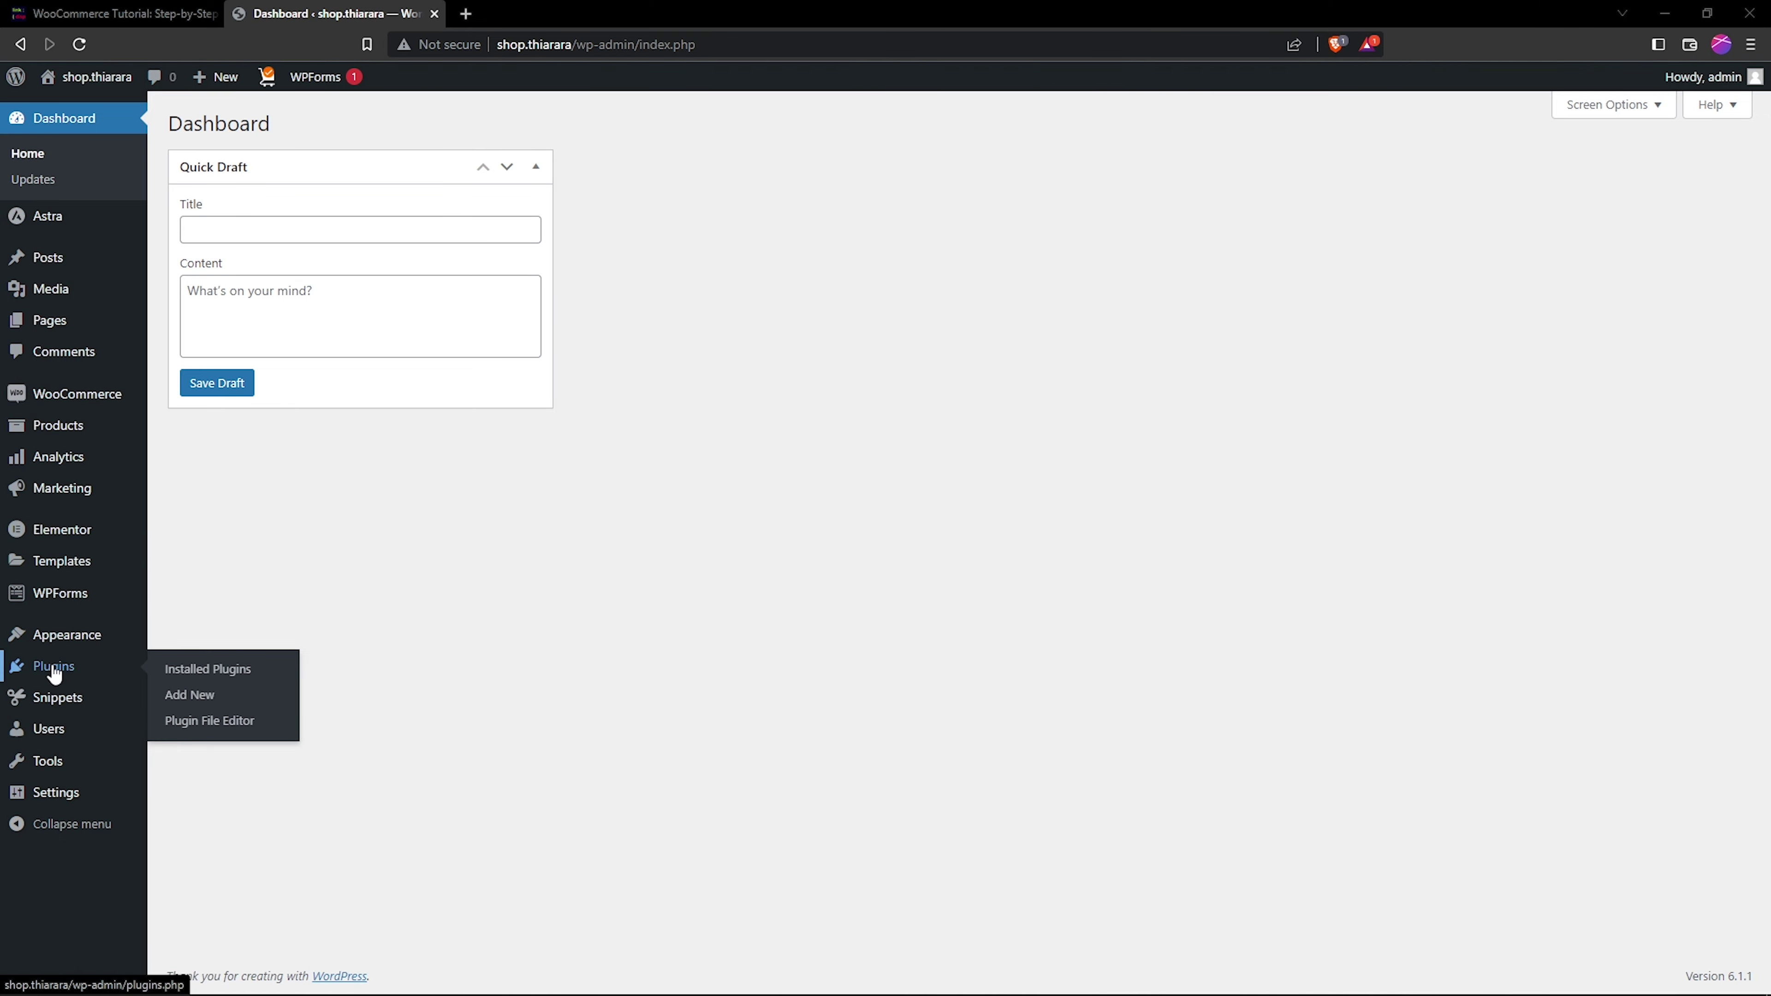
{"action": "left_click", "coordinate": [193, 695]}
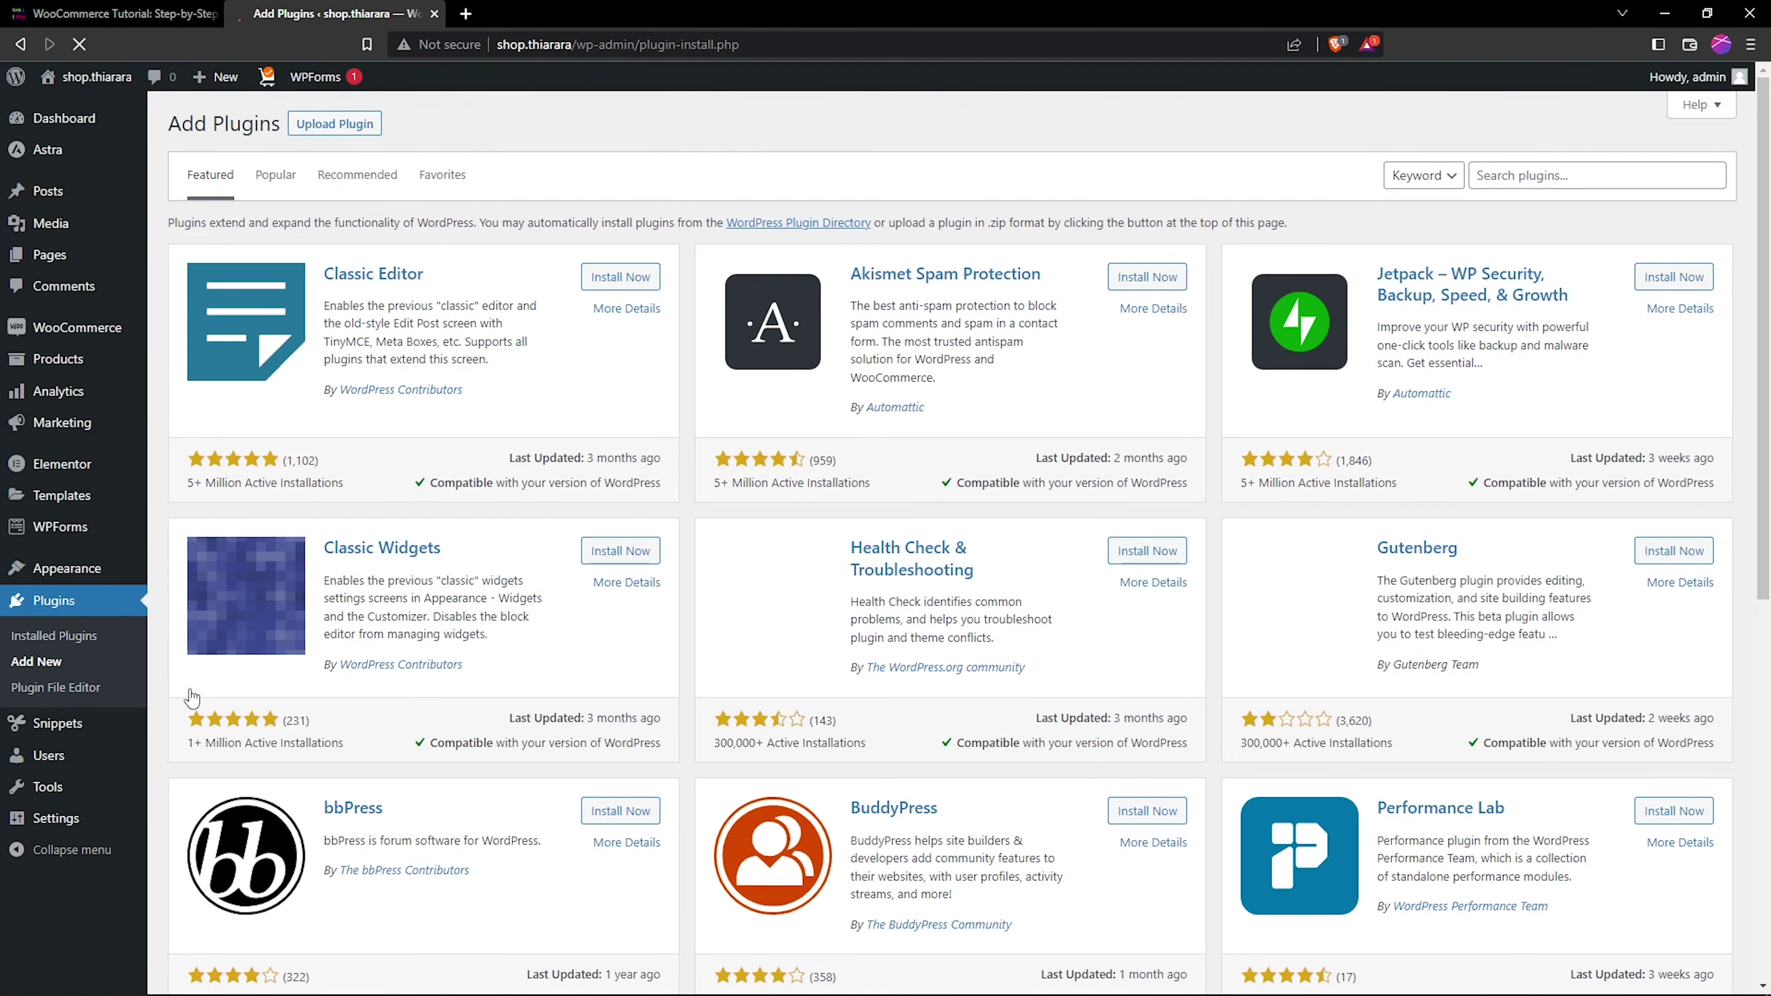
- Search plugins for 'code', confirm Code Snippets is Active, and go to All Snippets
{"action": "left_click", "coordinate": [1522, 178]}
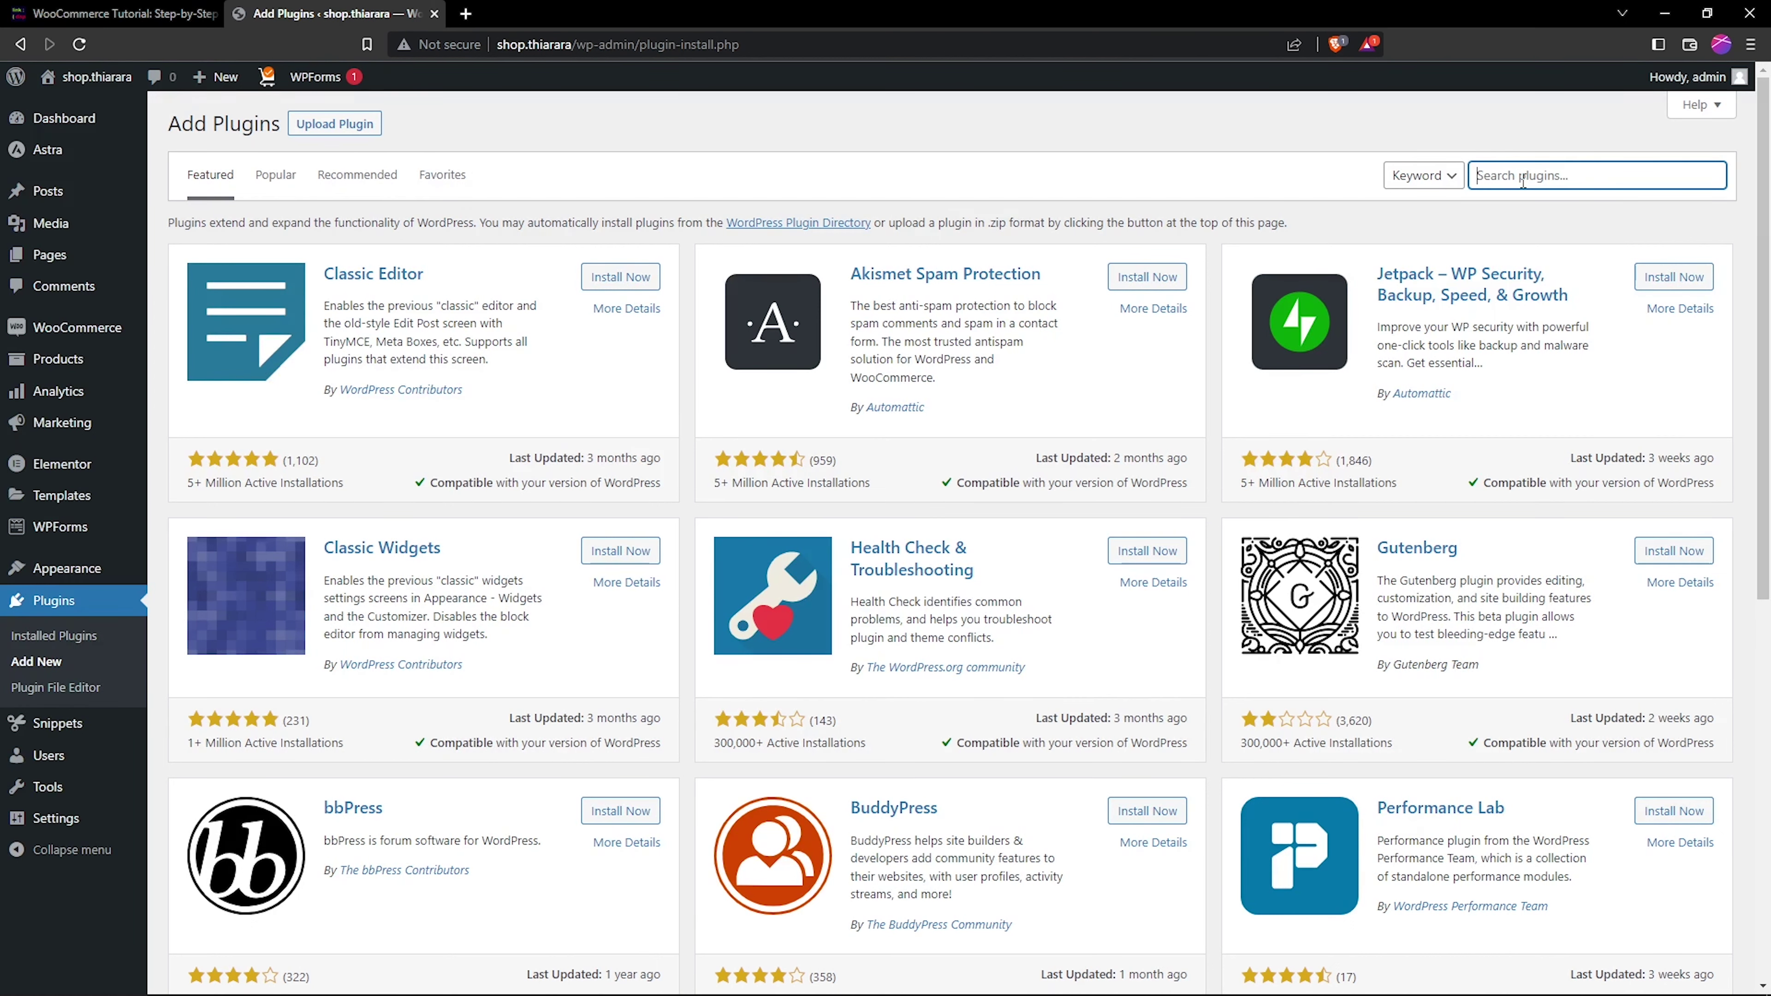
{"action": "type", "text": "code"}
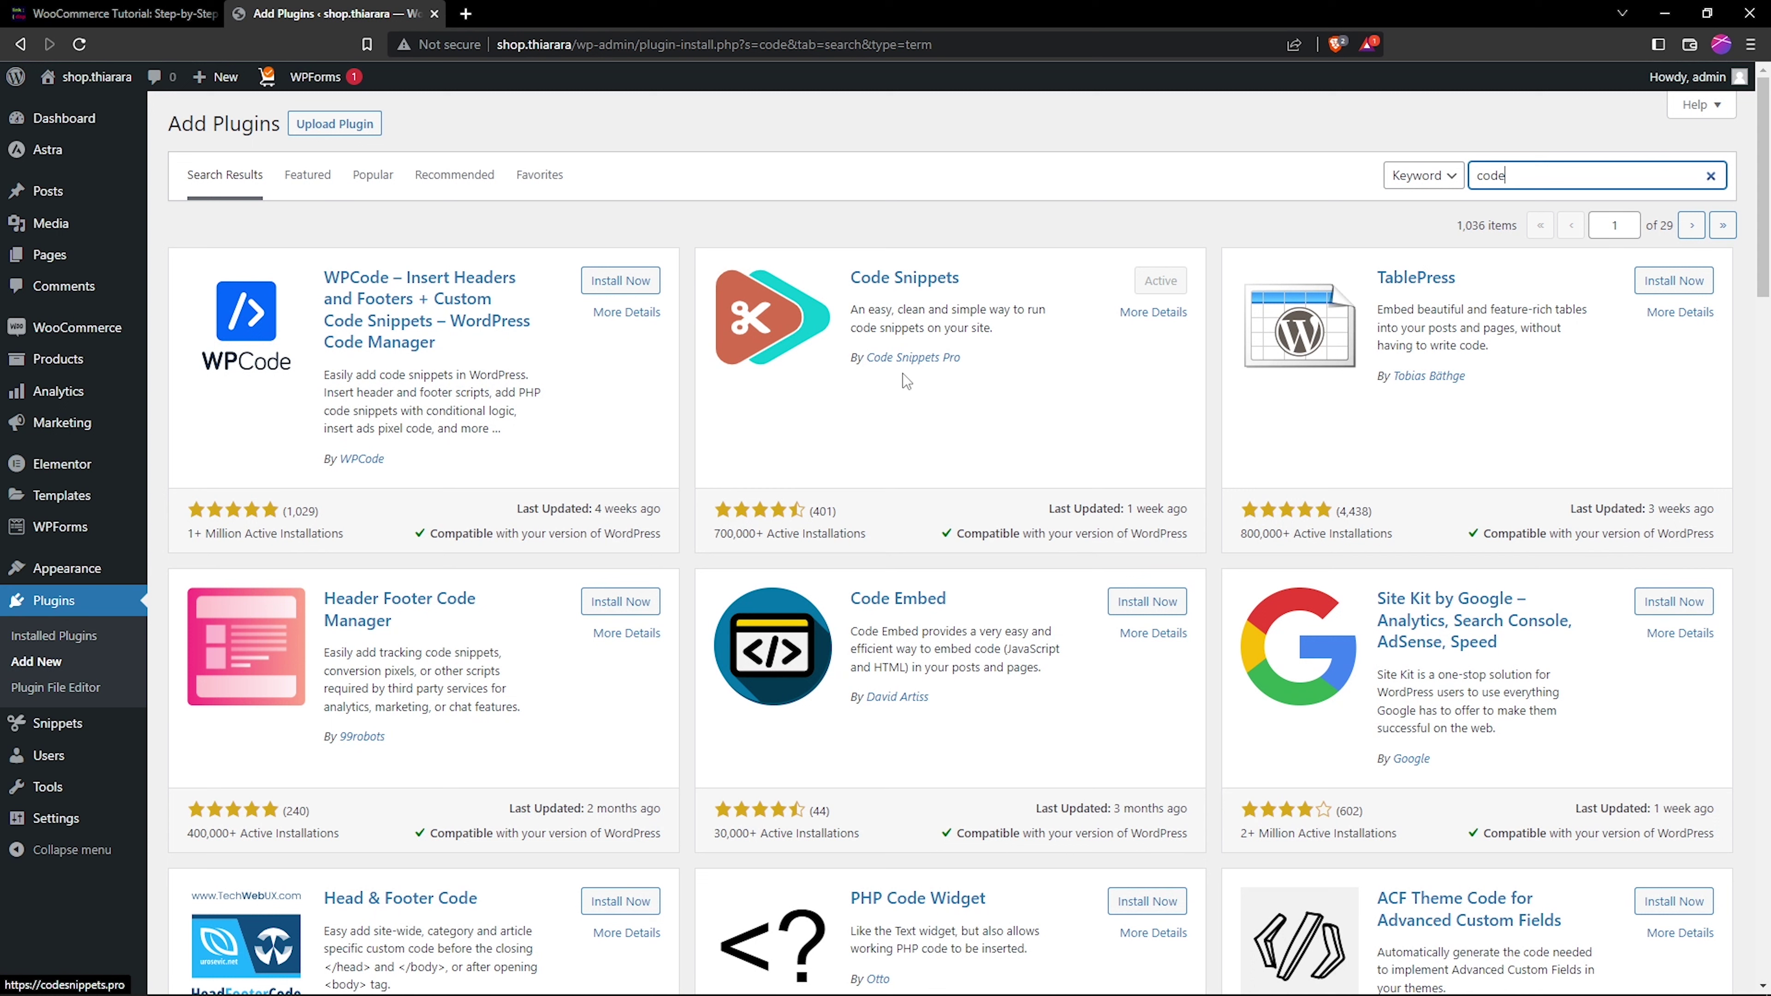
{"action": "left_click", "coordinate": [842, 278]}
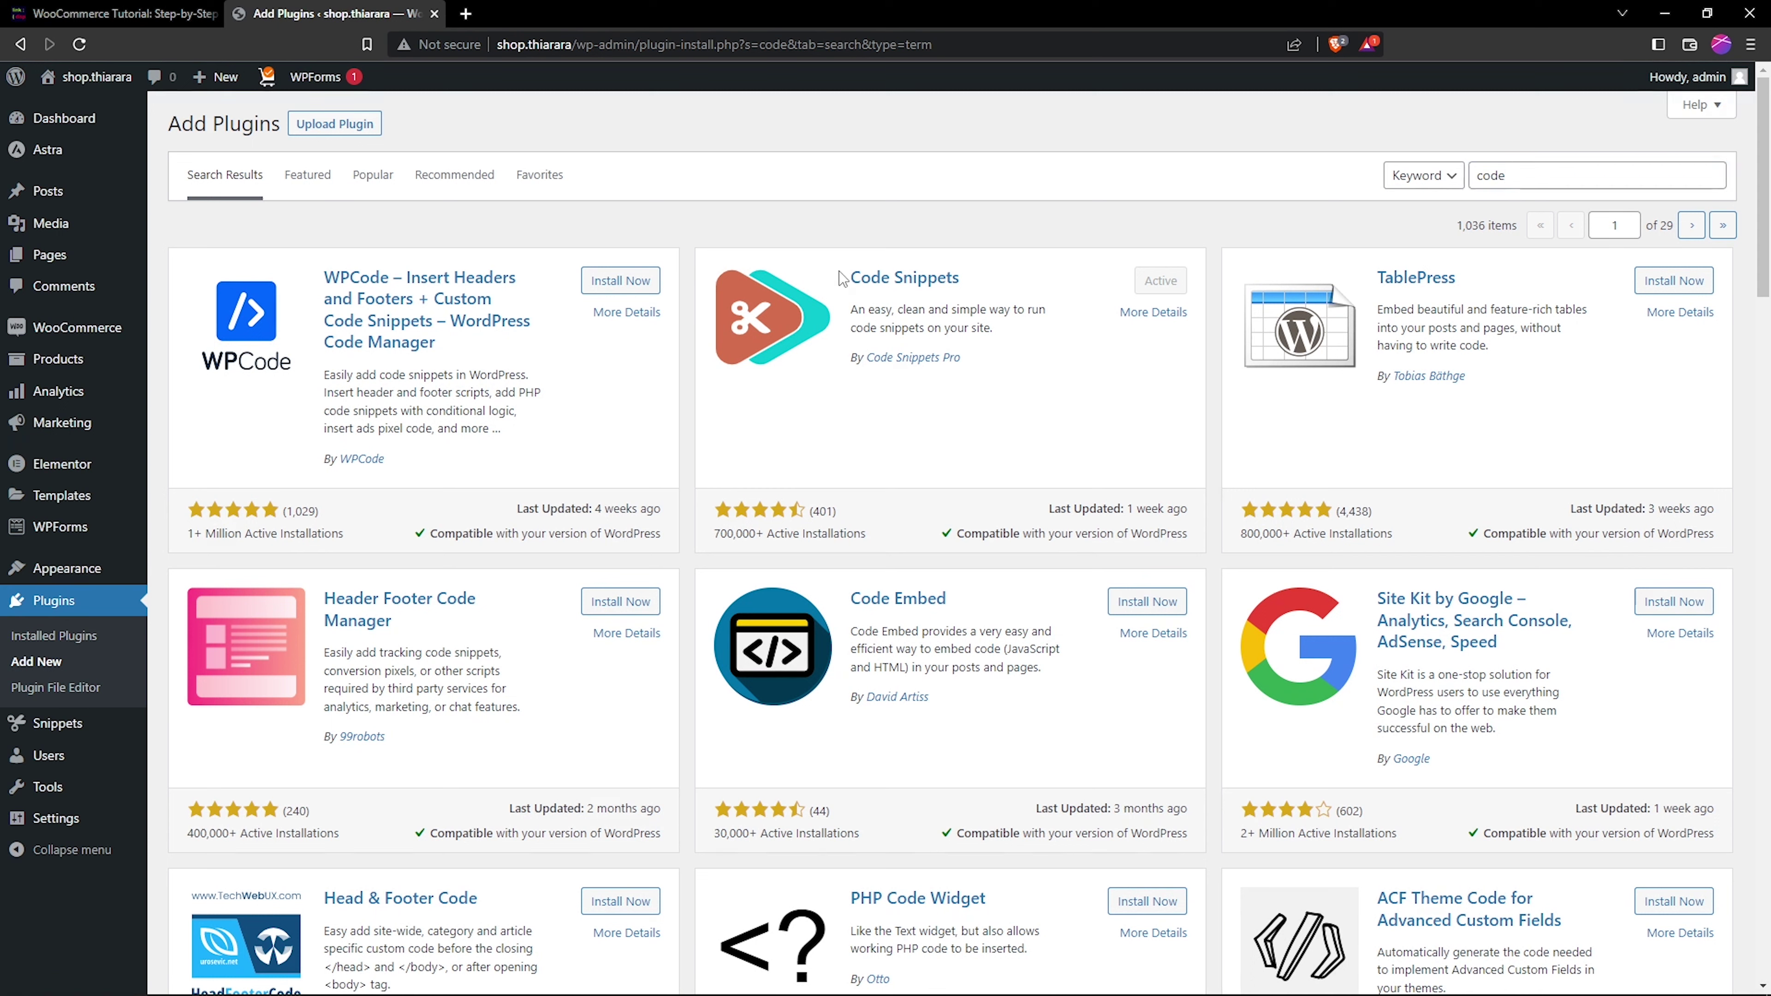
{"action": "left_click_drag", "start_coordinate": [842, 278], "coordinate": [965, 283]}
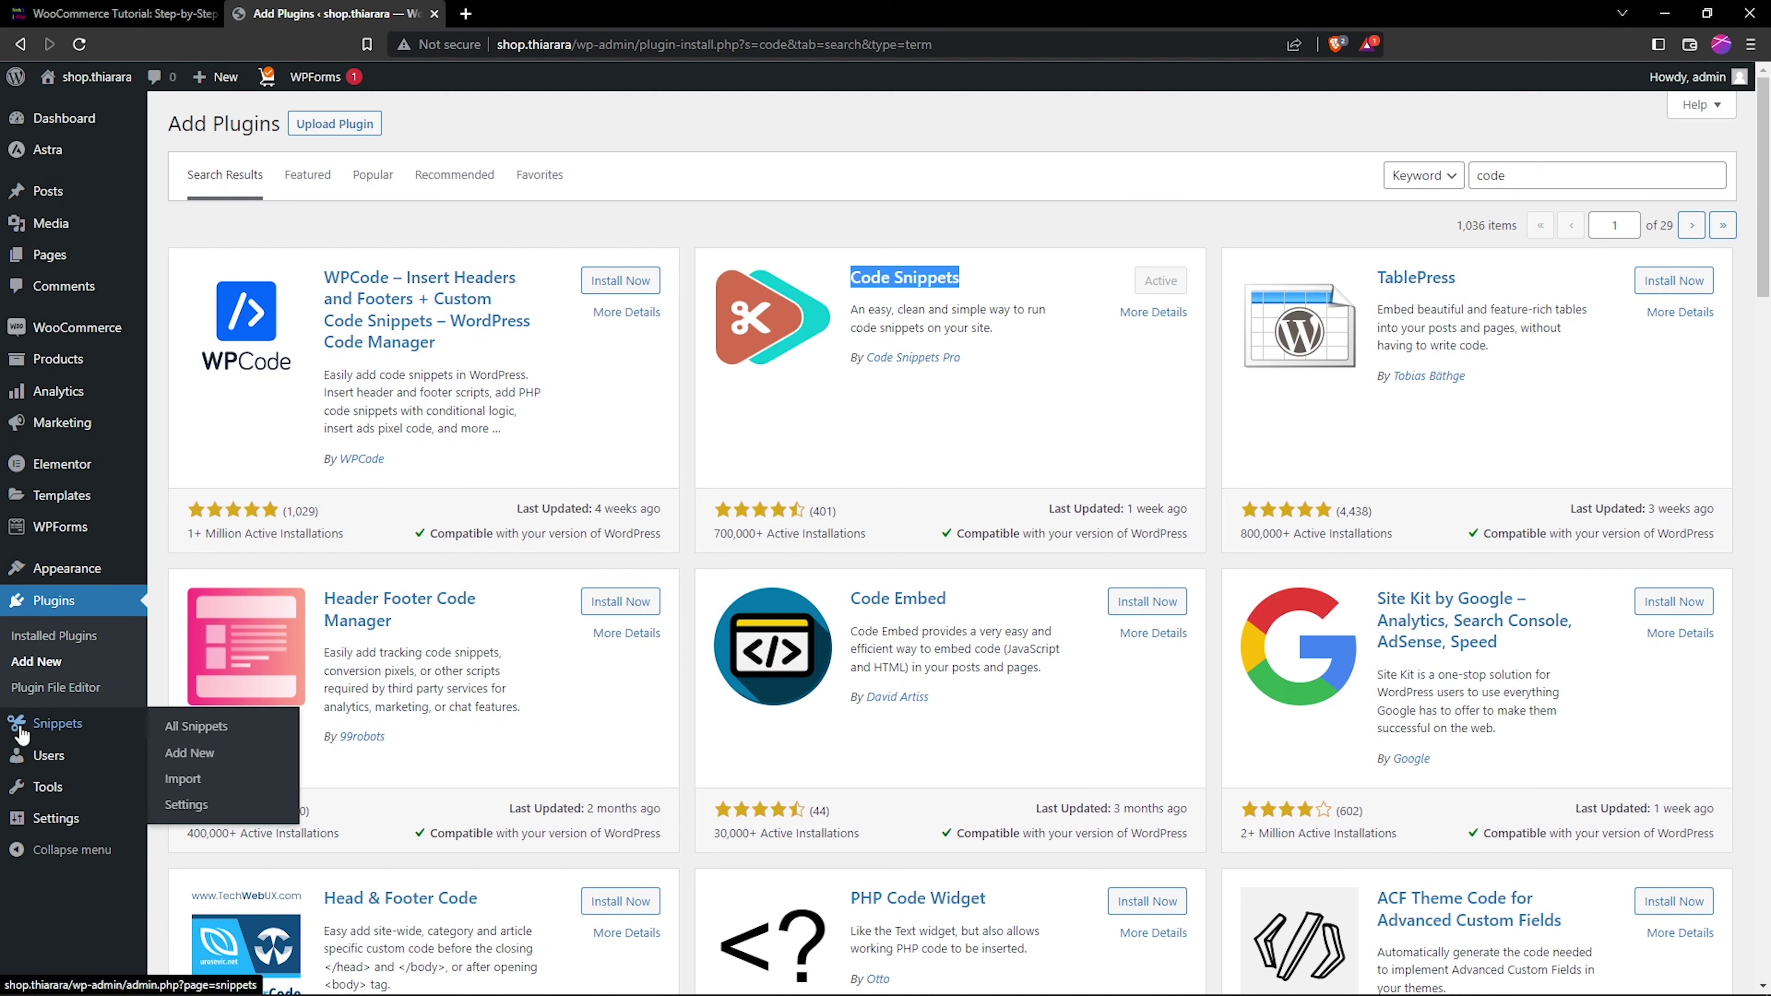
{"action": "left_click", "coordinate": [194, 733]}
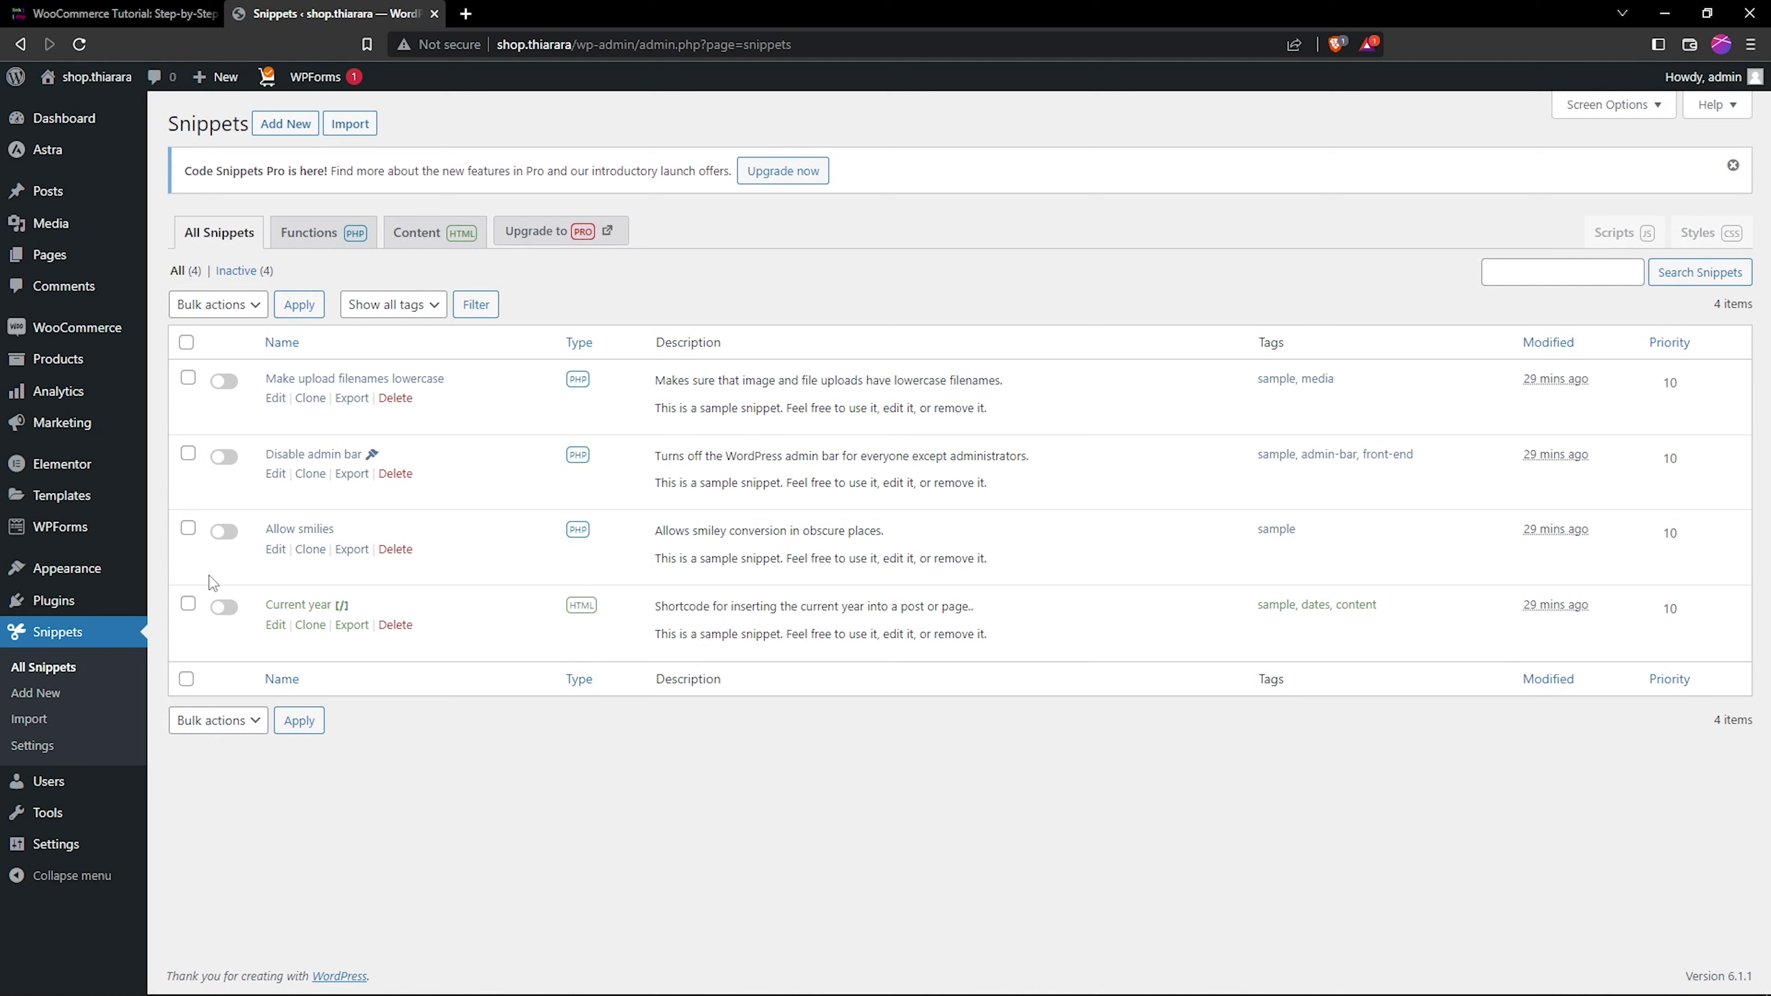
- Create a new snippet and title it 'coupon code'
{"action": "left_click", "coordinate": [284, 129]}
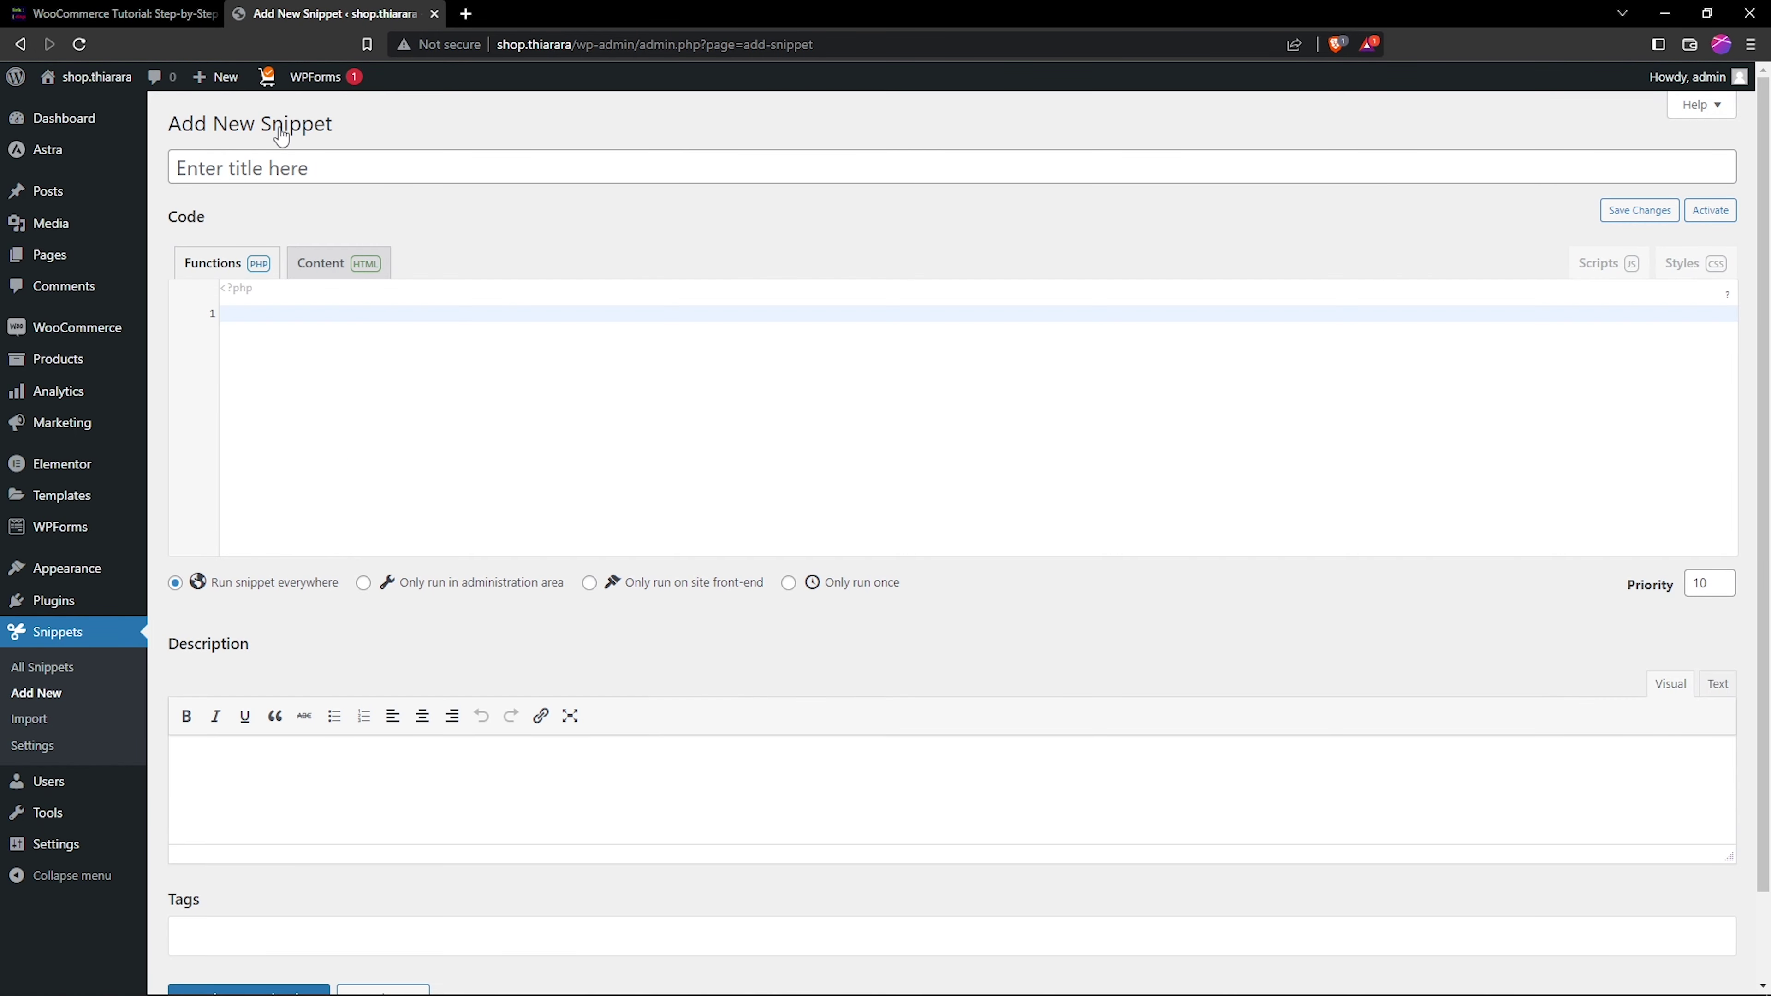
{"action": "left_click", "coordinate": [278, 170]}
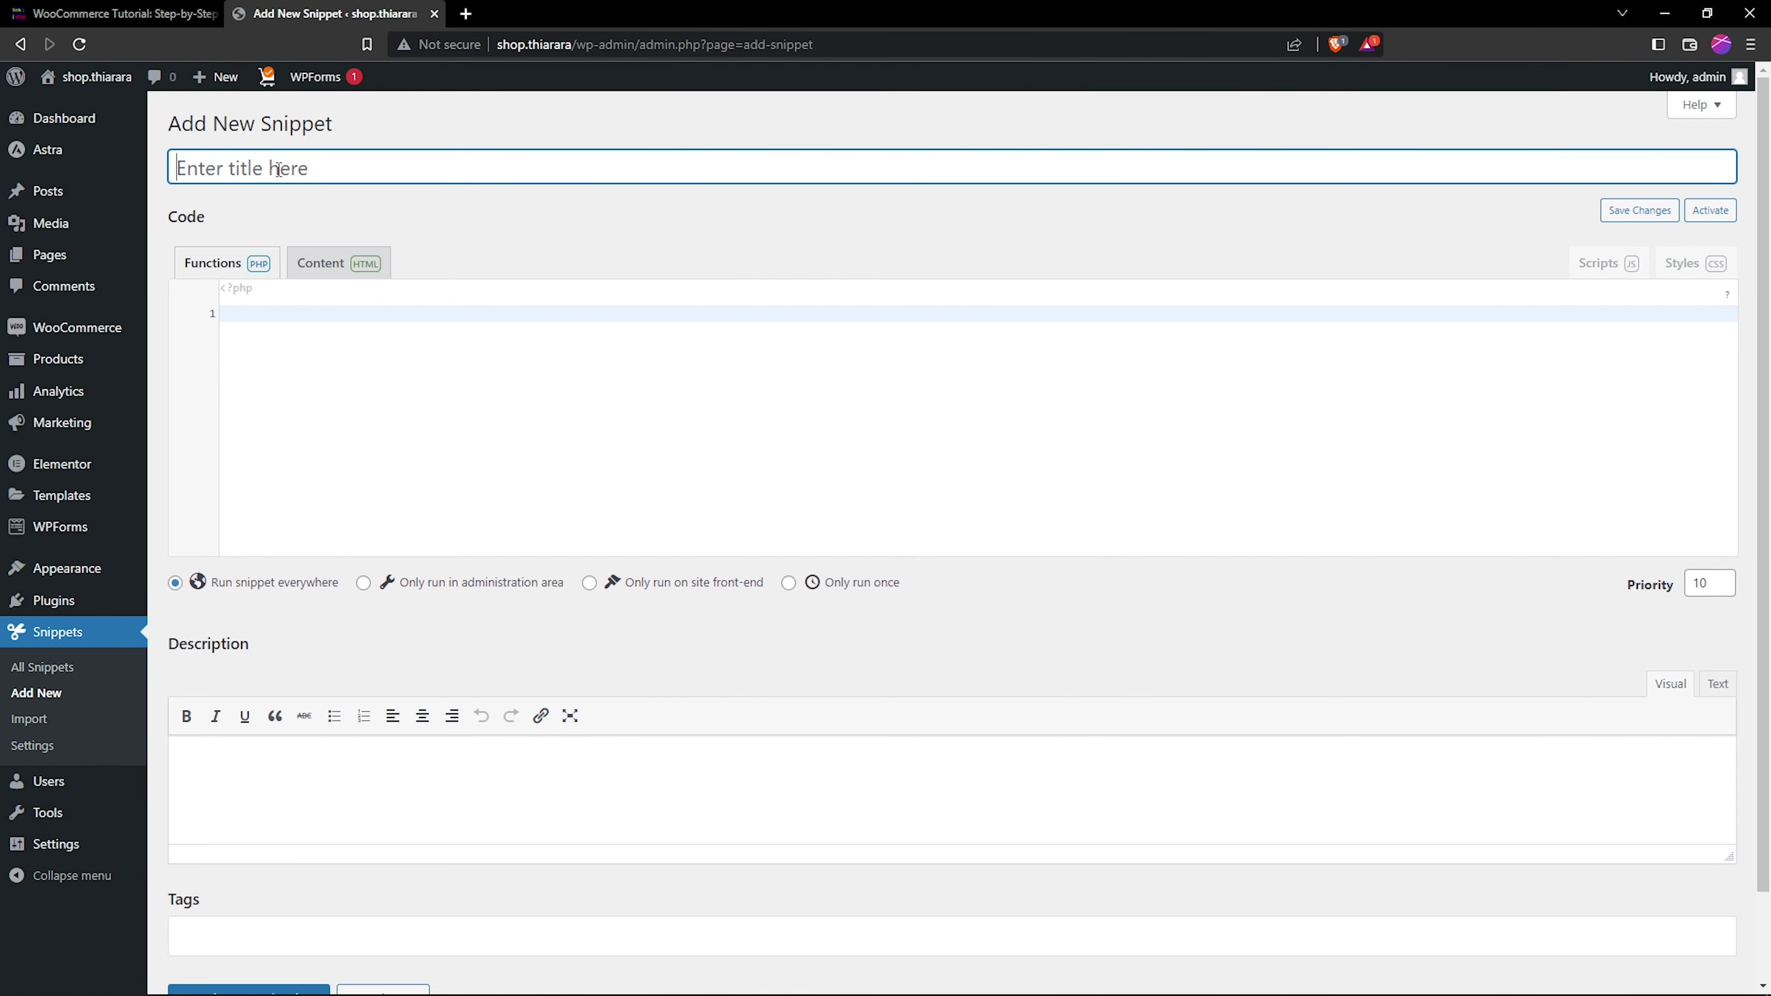
{"action": "type", "text": "coupon code"}
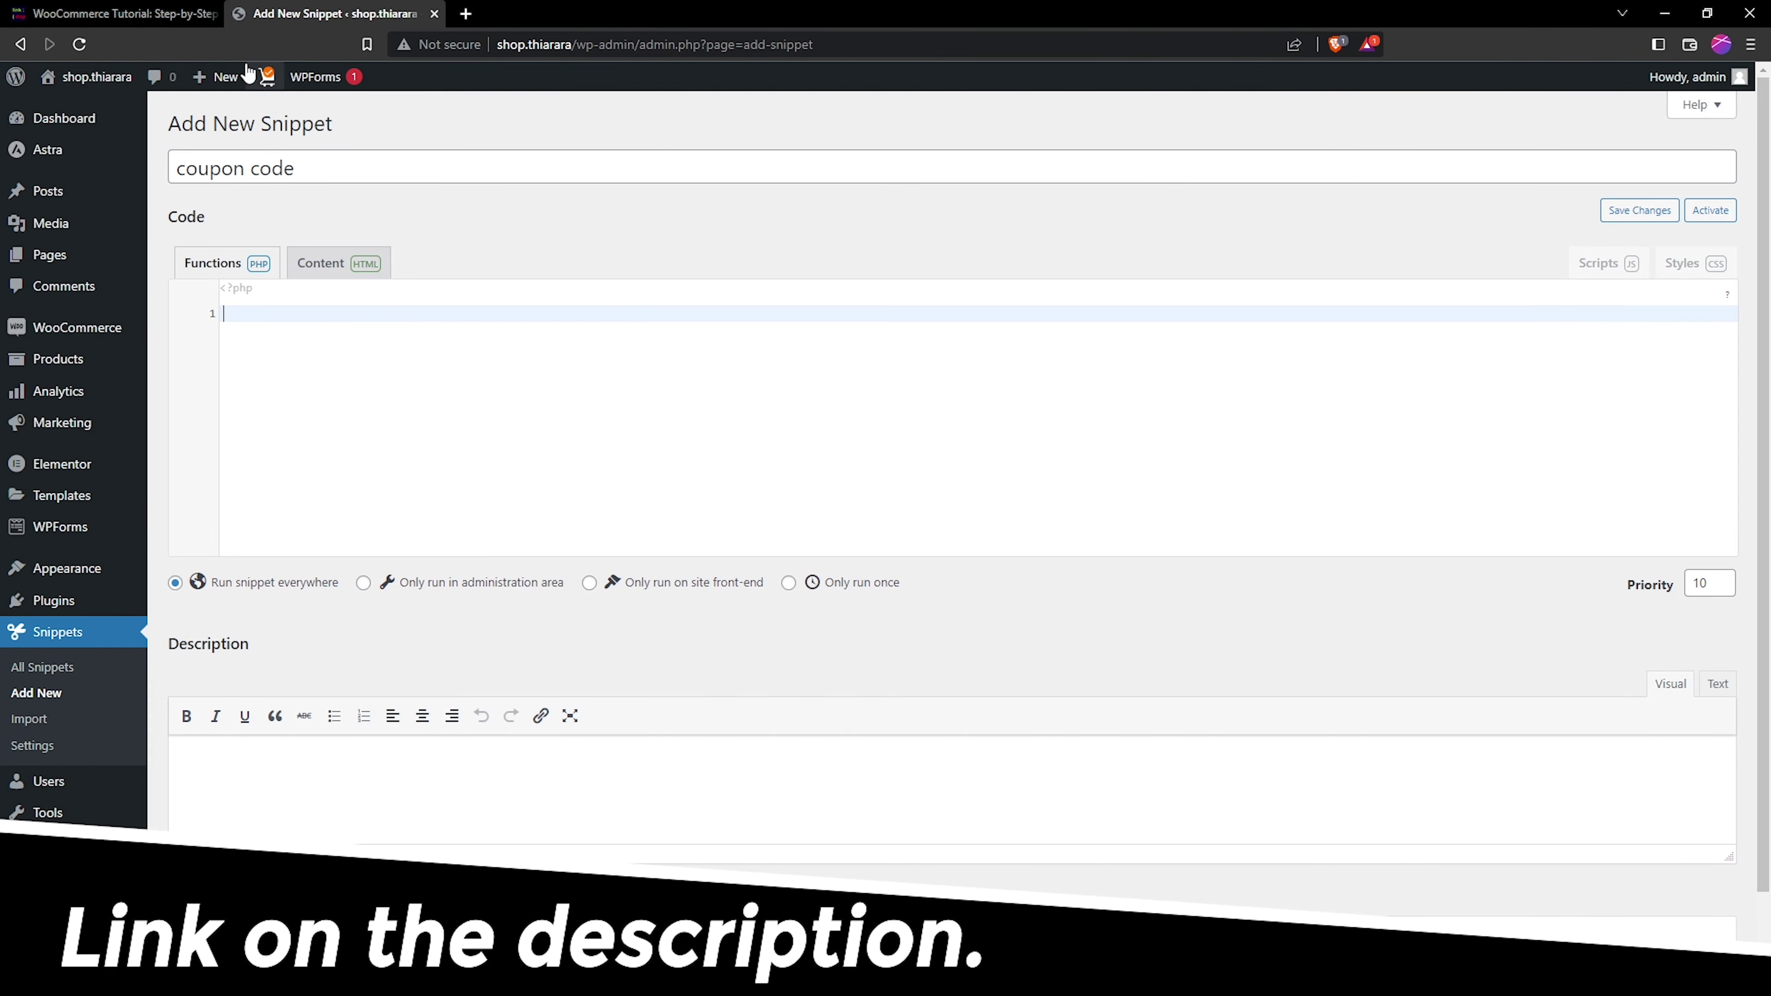
{"action": "left_click", "coordinate": [129, 9]}
- Find the single-product code listing and highlight its product ID 123 on line 7
{"action": "scroll", "coordinate": [722, 526], "scroll_direction": "down", "scroll_amount": 15}
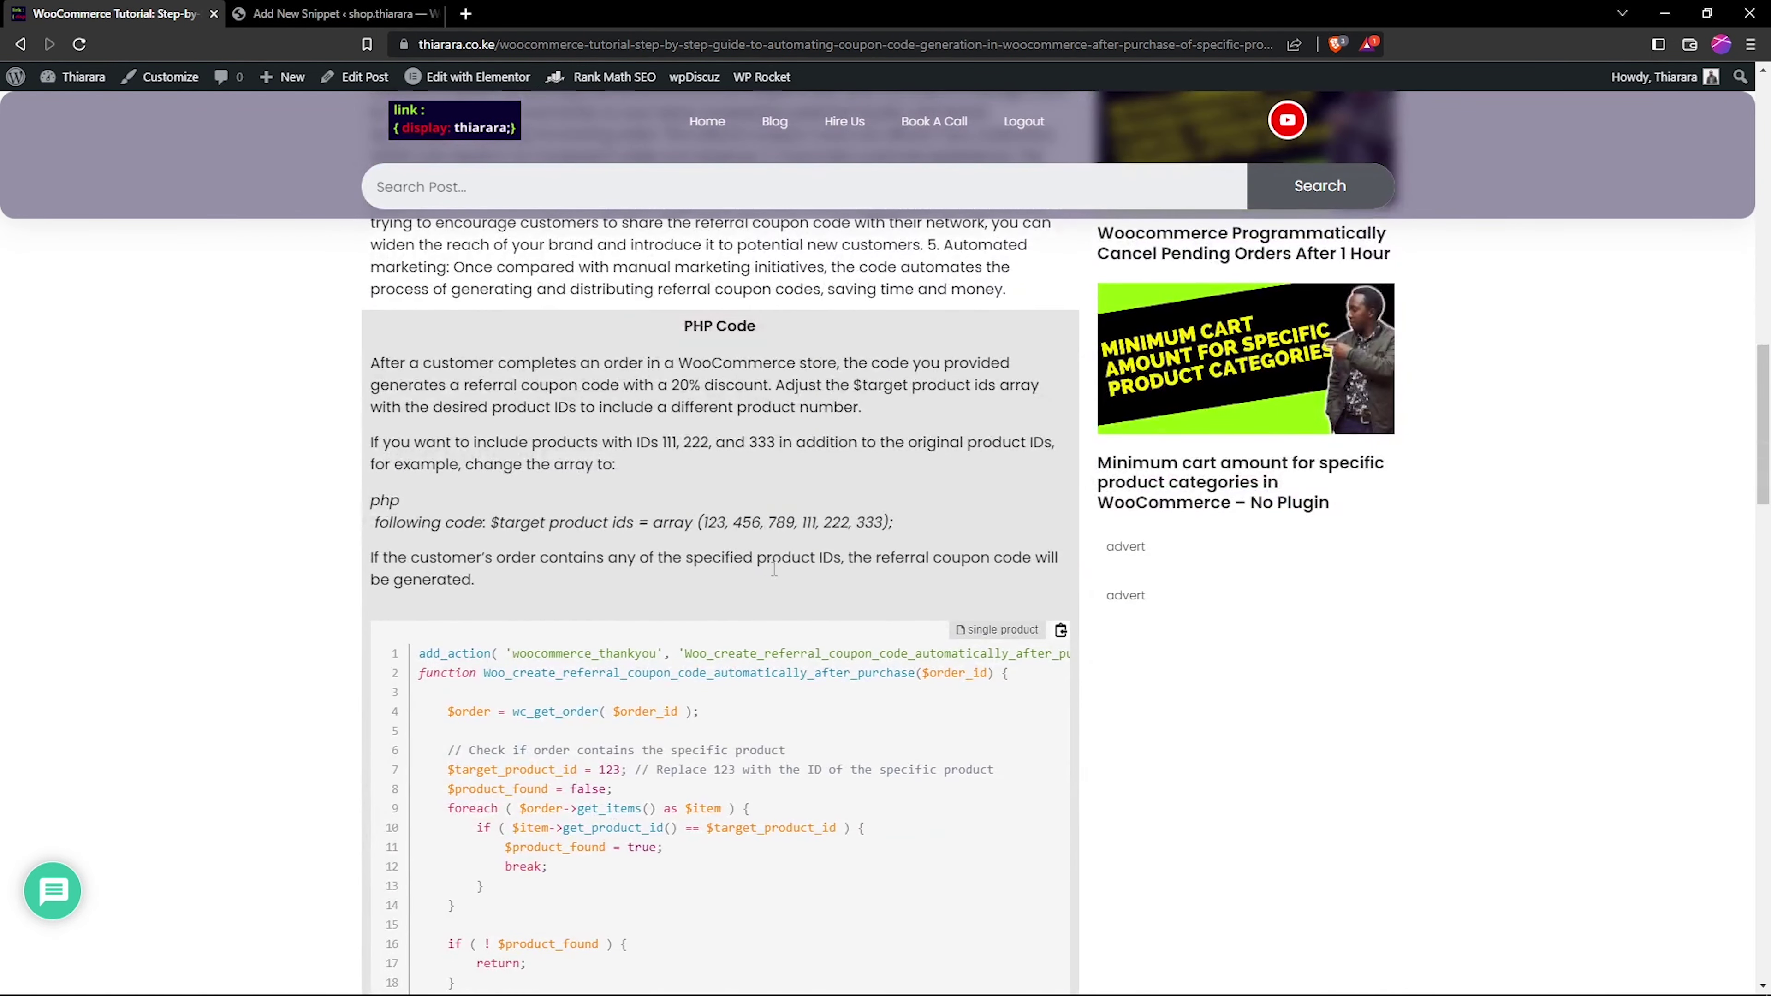
{"action": "scroll", "coordinate": [837, 740], "scroll_direction": "down", "scroll_amount": 3}
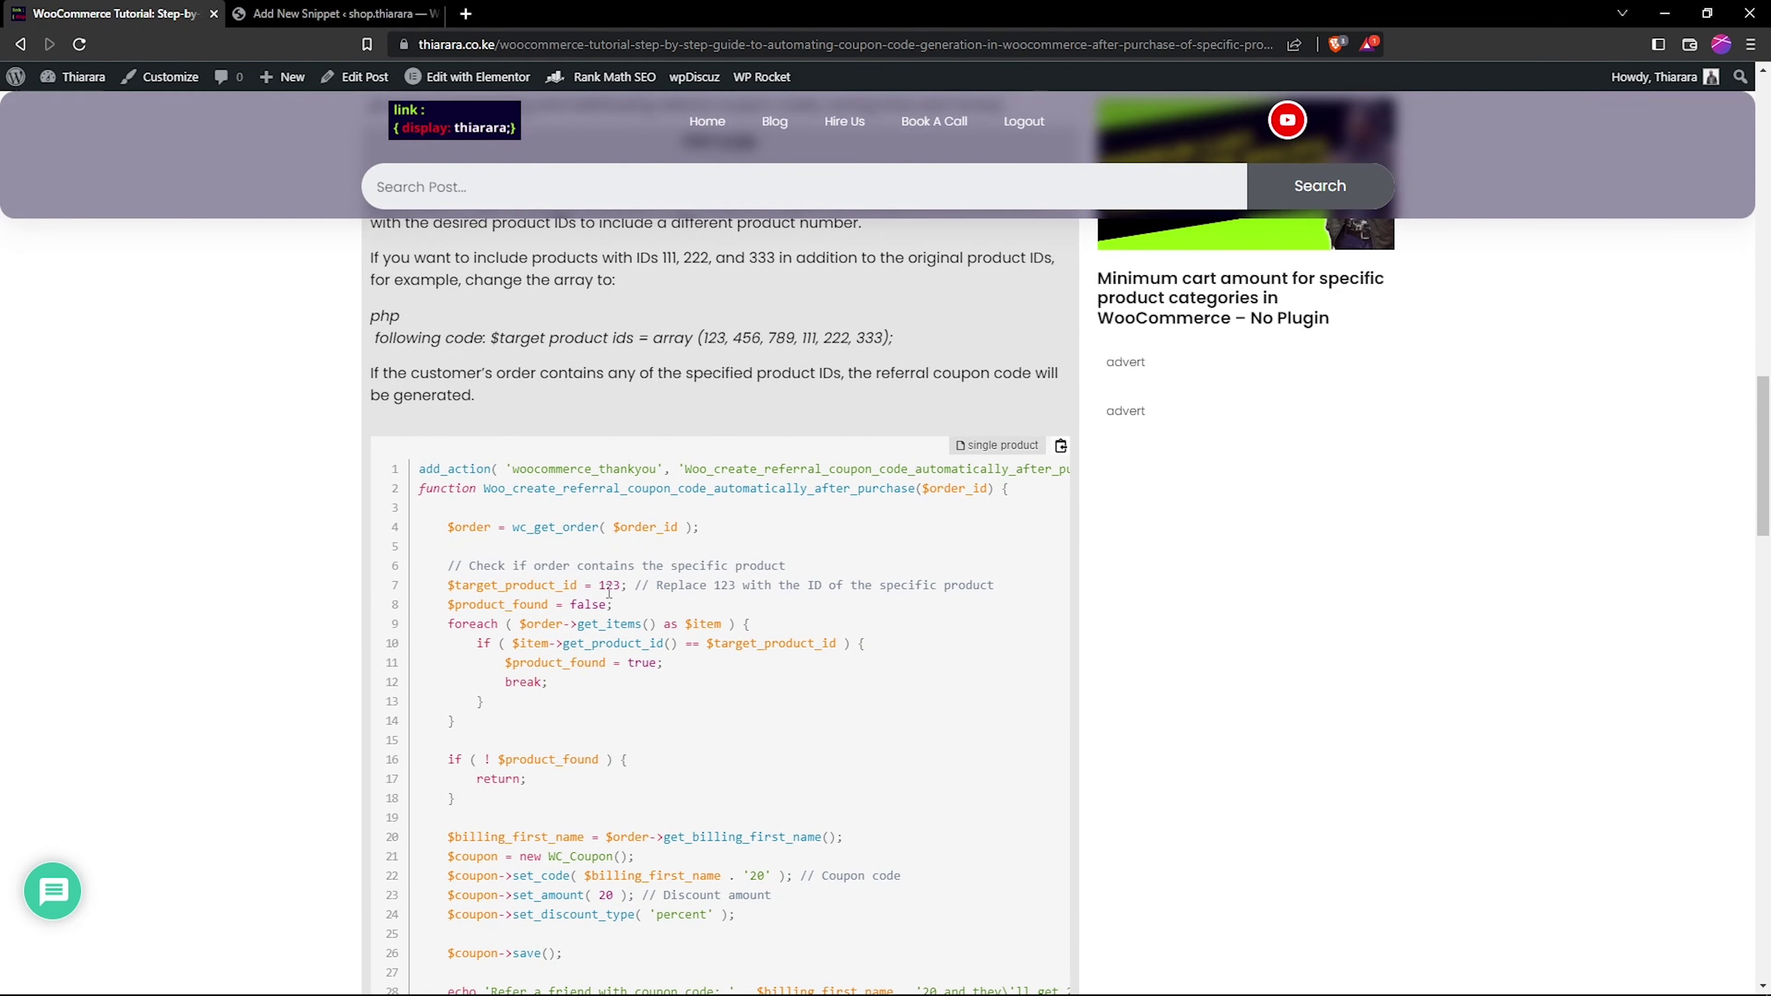
{"action": "scroll", "coordinate": [627, 692], "scroll_direction": "up", "scroll_amount": 2}
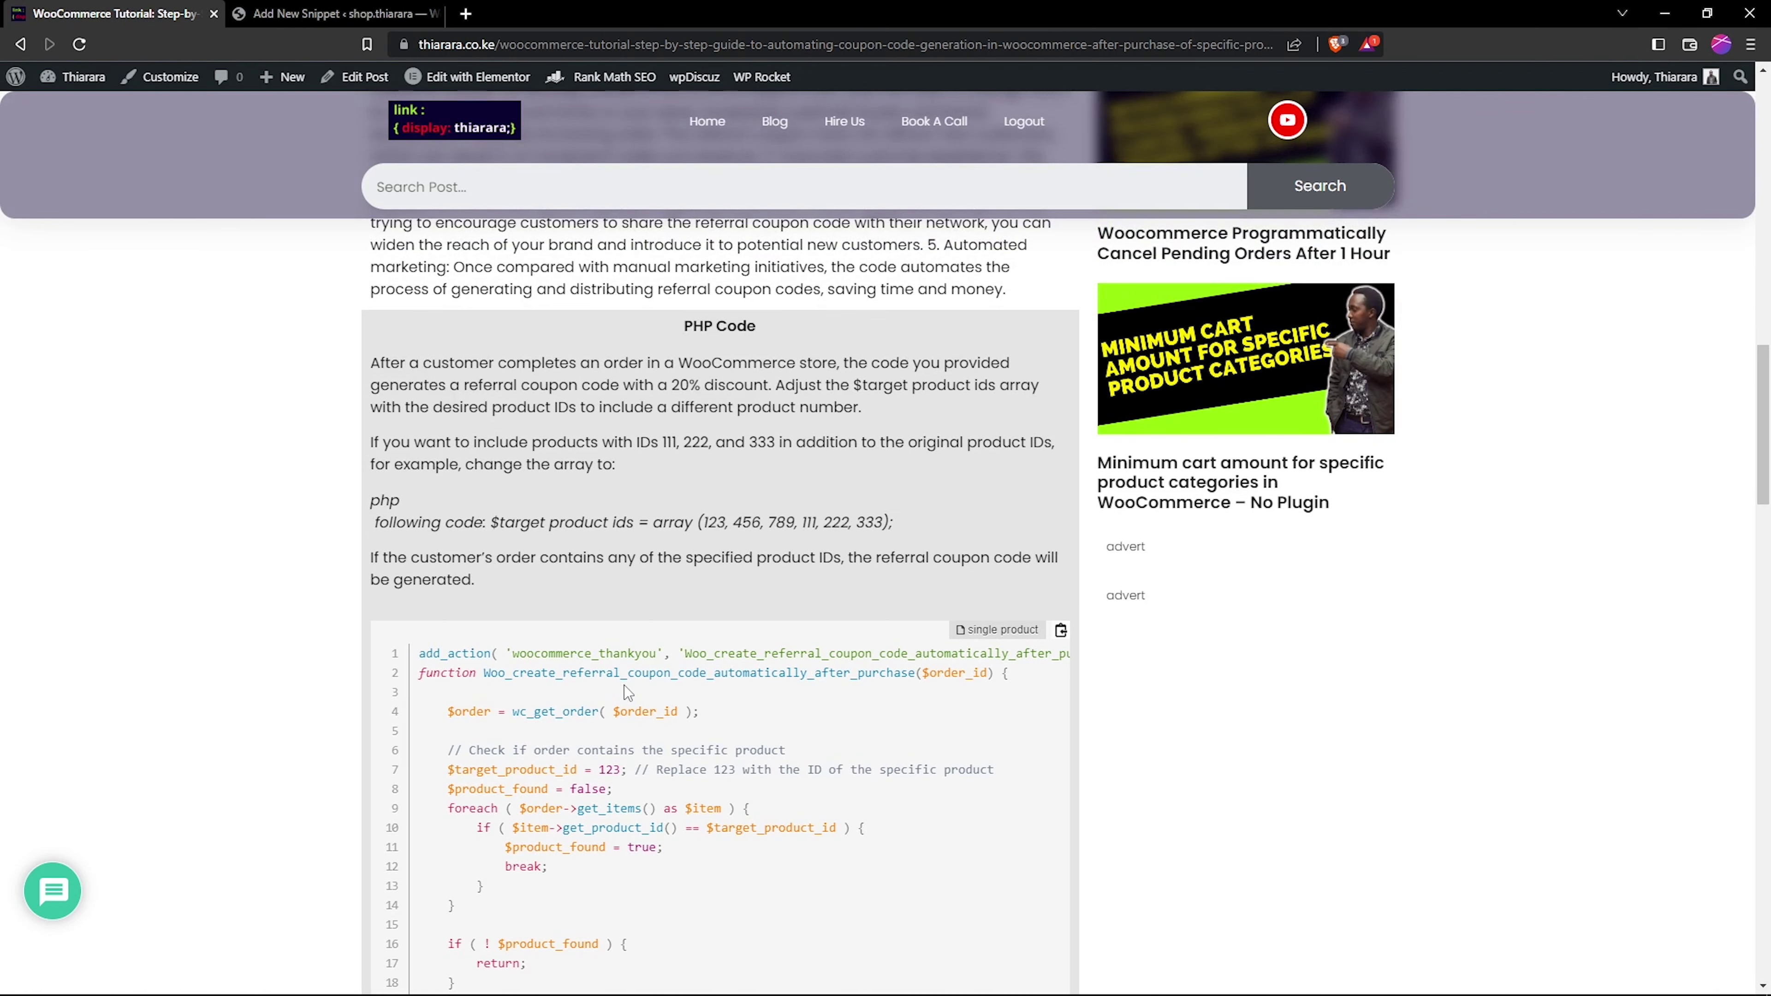
{"action": "scroll", "coordinate": [626, 692], "scroll_direction": "down", "scroll_amount": 4}
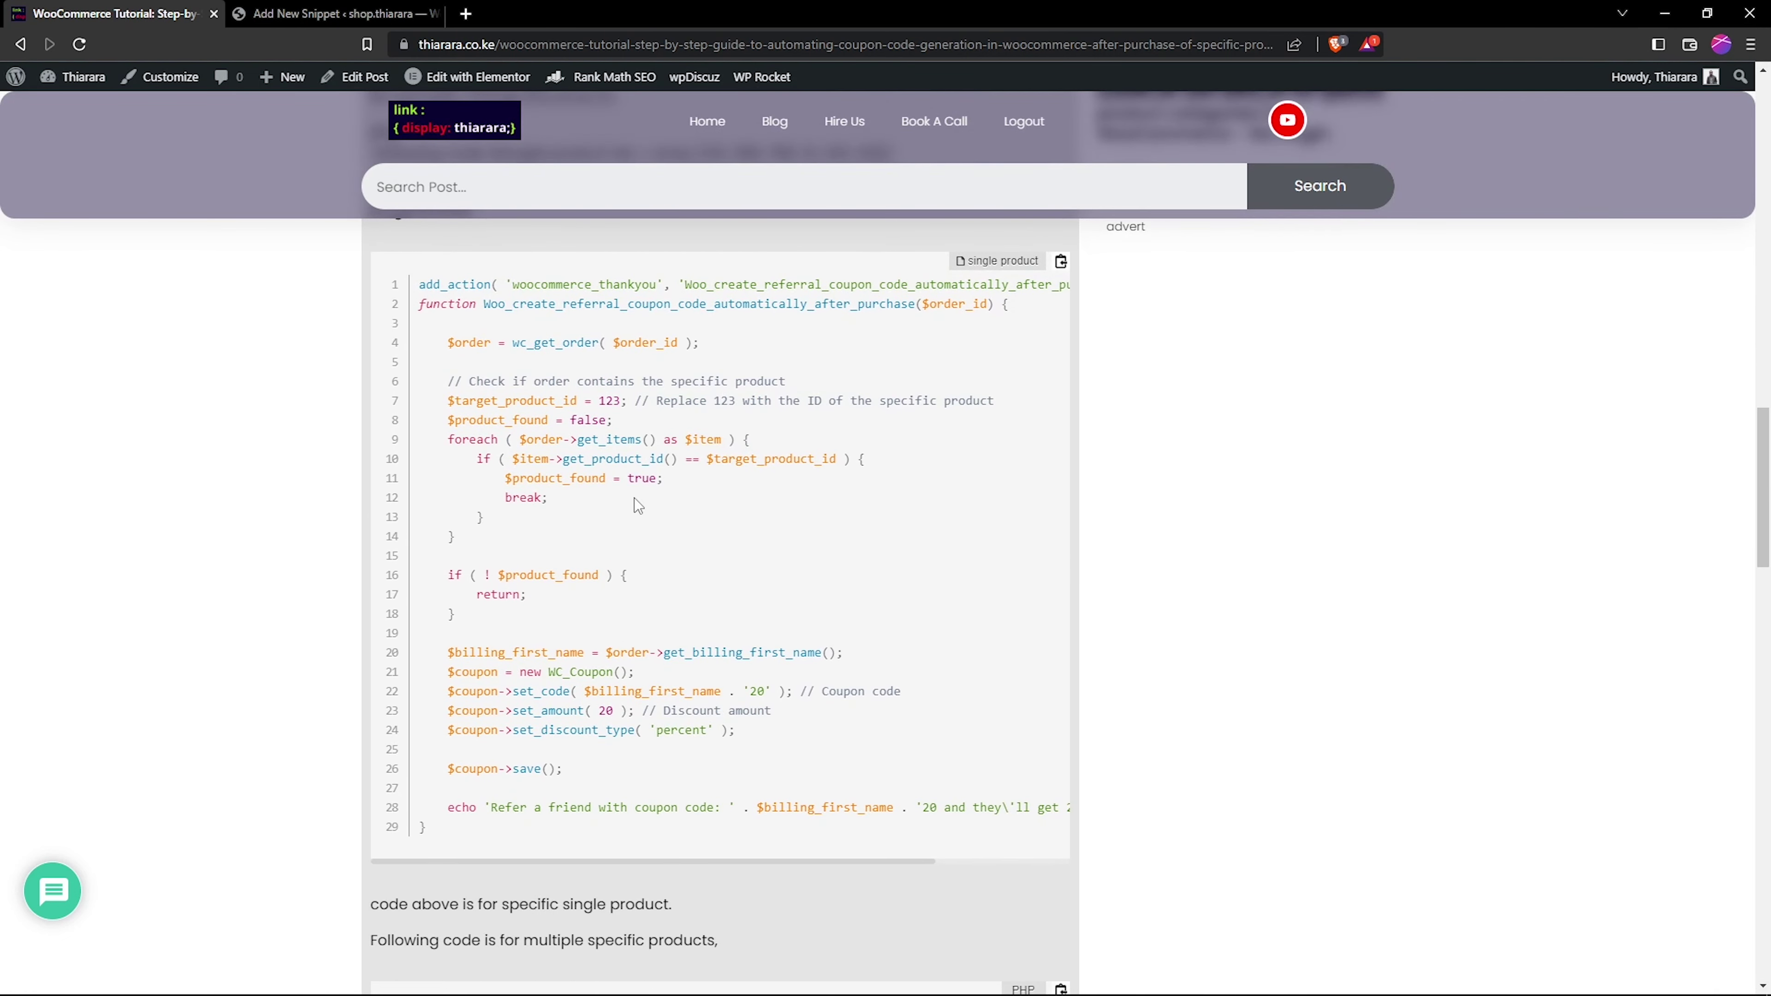
{"action": "left_click_drag", "start_coordinate": [418, 284], "coordinate": [1034, 802]}
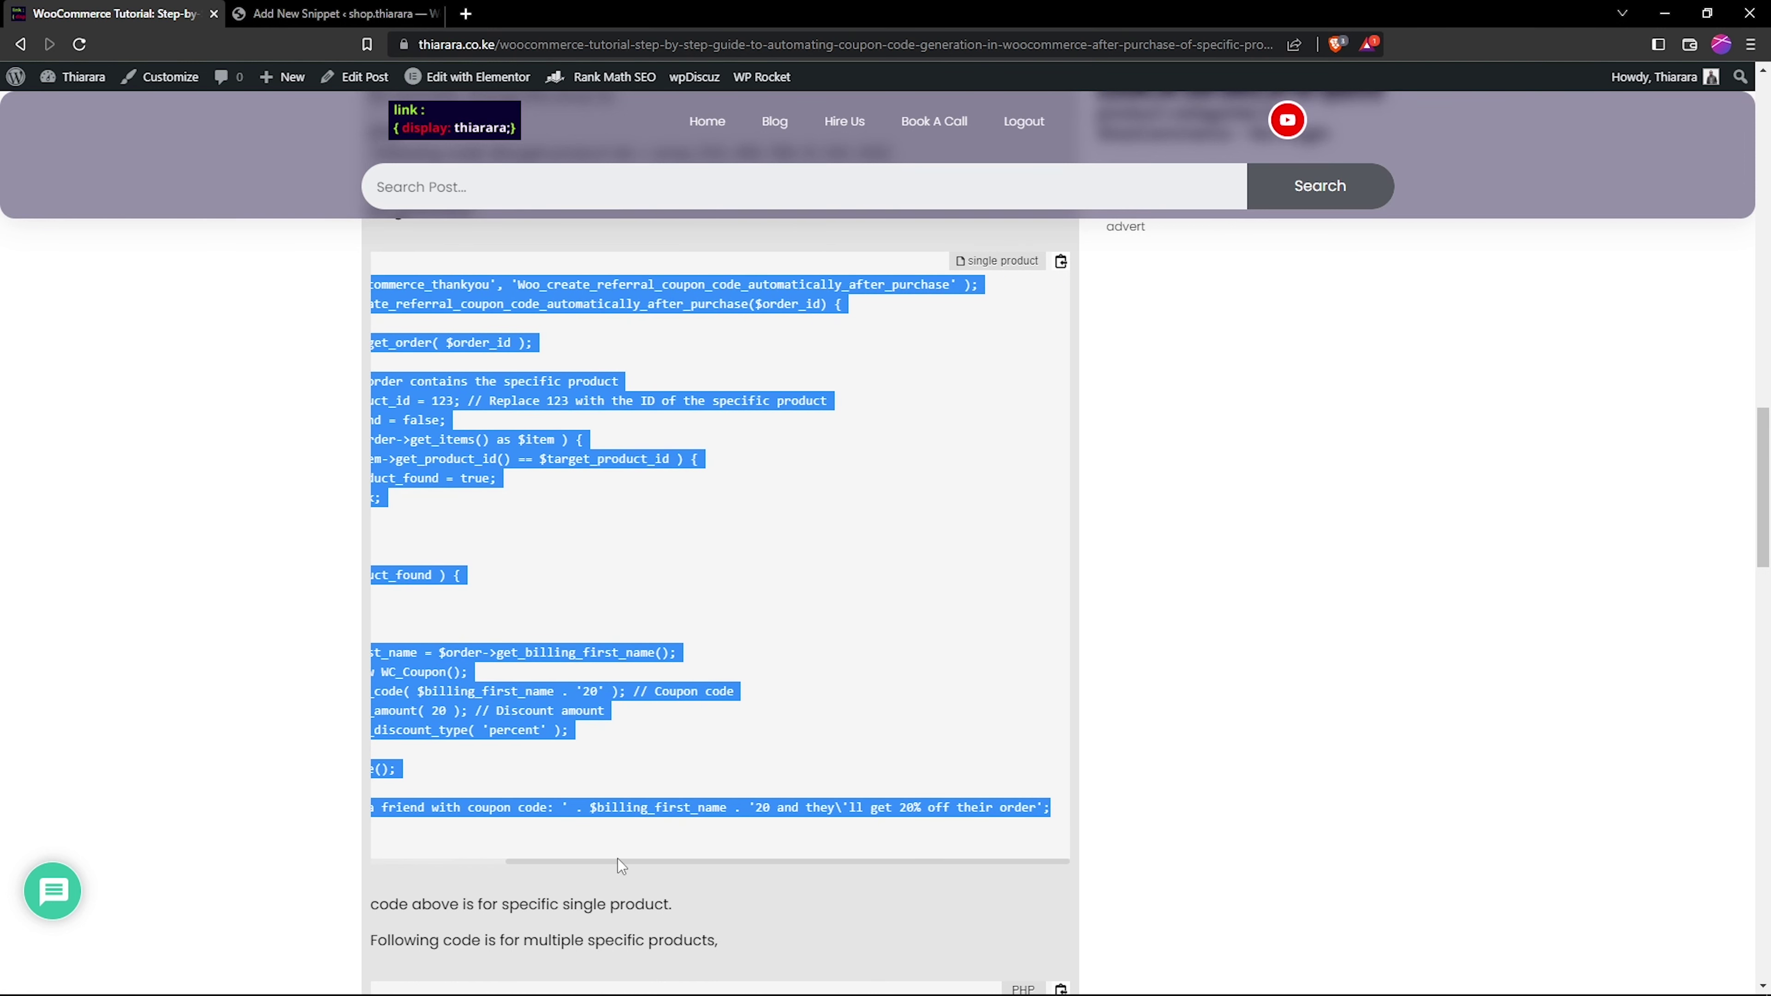
{"action": "left_click", "coordinate": [566, 872]}
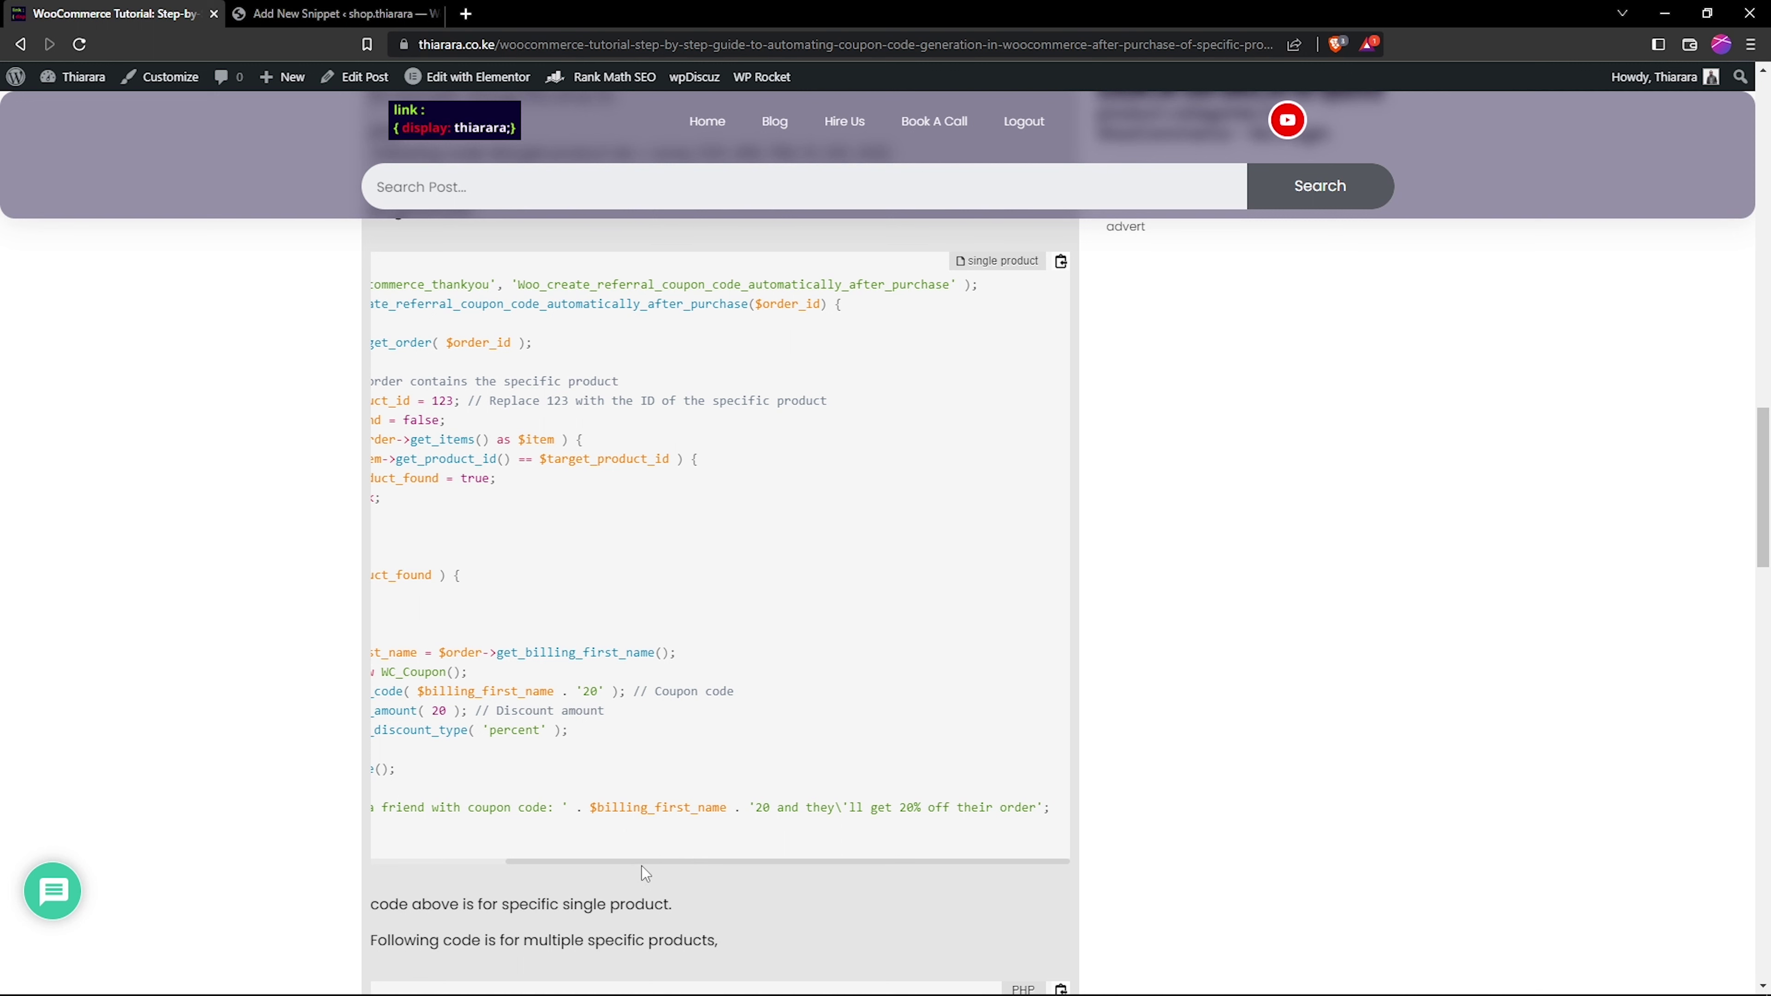
{"action": "left_click_drag", "start_coordinate": [644, 868], "coordinate": [437, 864]}
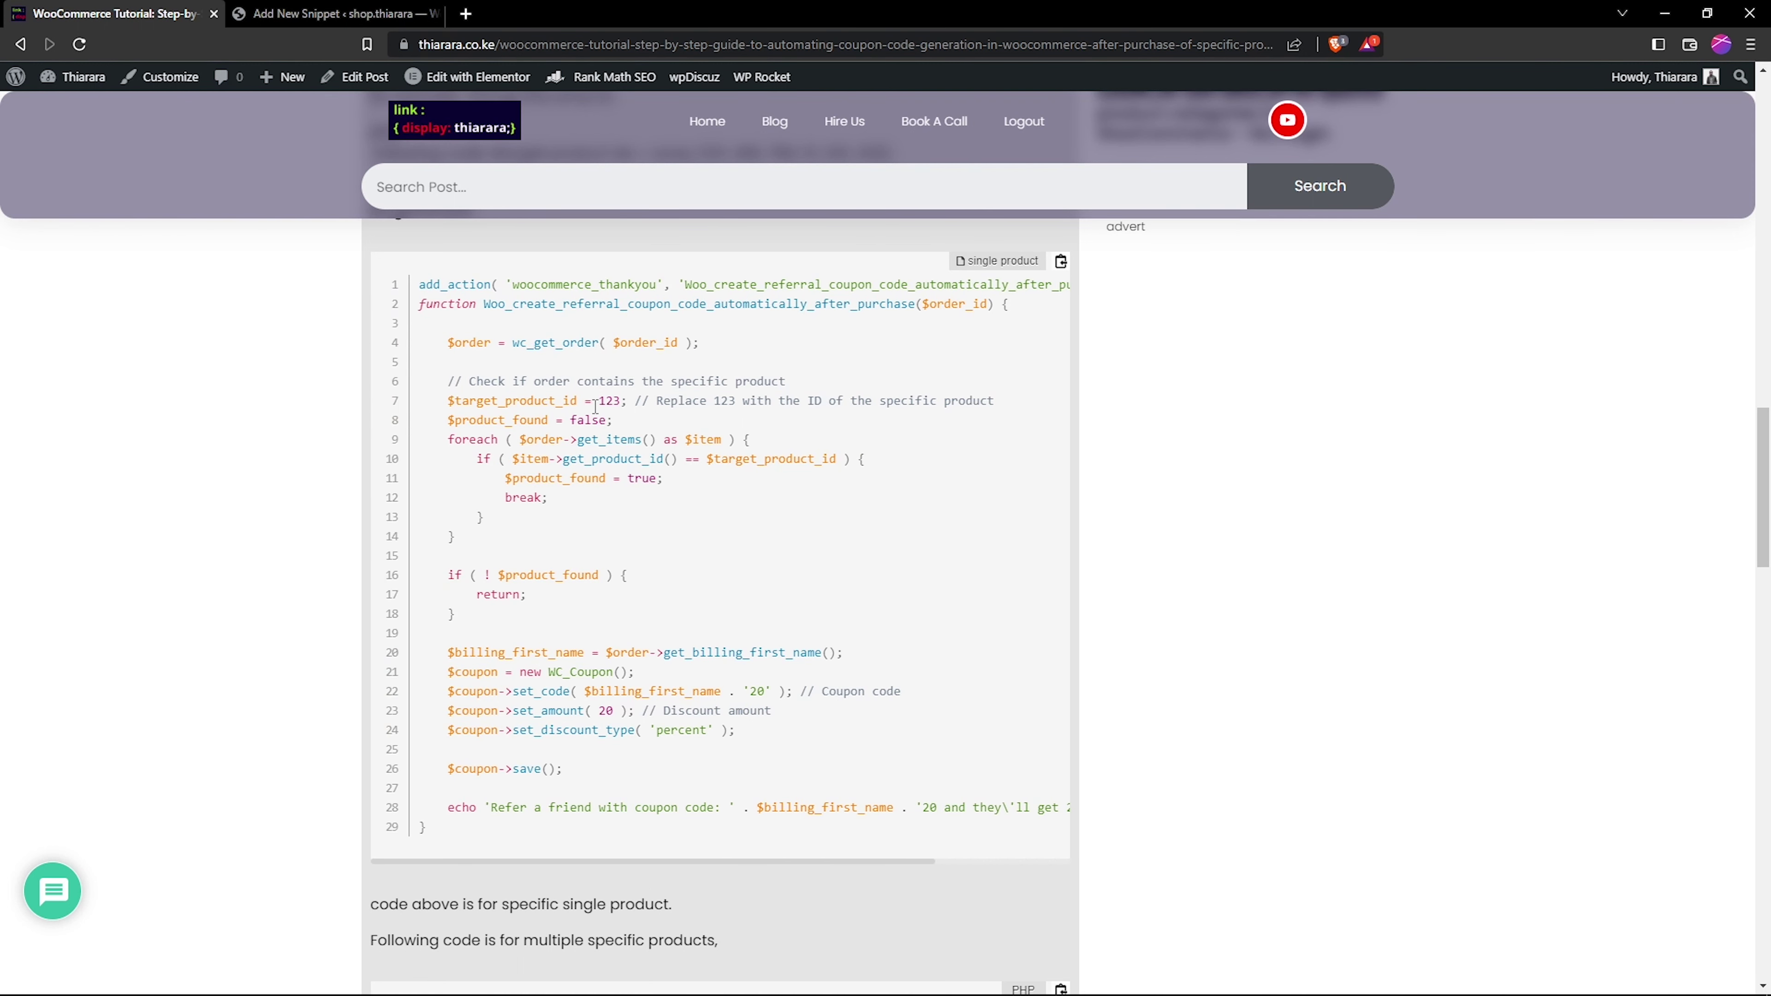
{"action": "left_click_drag", "start_coordinate": [594, 400], "coordinate": [616, 407]}
{"action": "left_click", "coordinate": [661, 451]}
- Copy the multiple-products code block and highlight its ID array 123, 456, 789
{"action": "scroll", "coordinate": [779, 806], "scroll_direction": "down", "scroll_amount": 3}
{"action": "scroll", "coordinate": [779, 805], "scroll_direction": "down", "scroll_amount": 2}
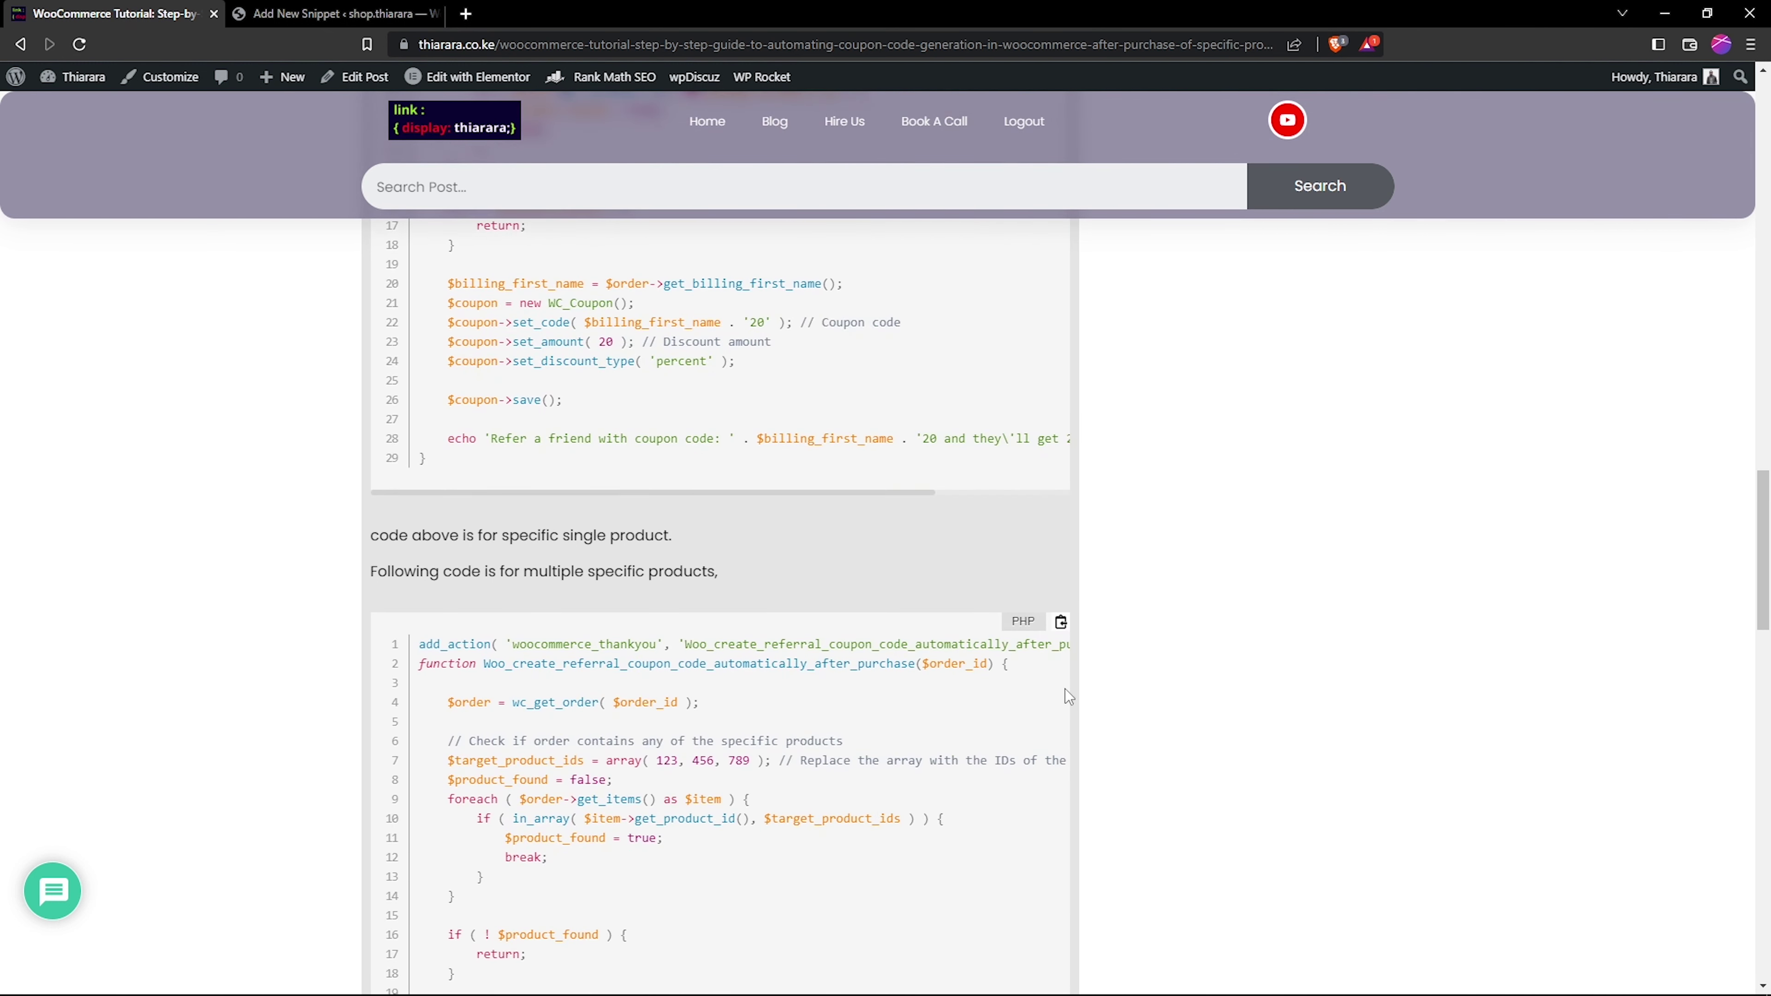
{"action": "left_click", "coordinate": [1060, 622]}
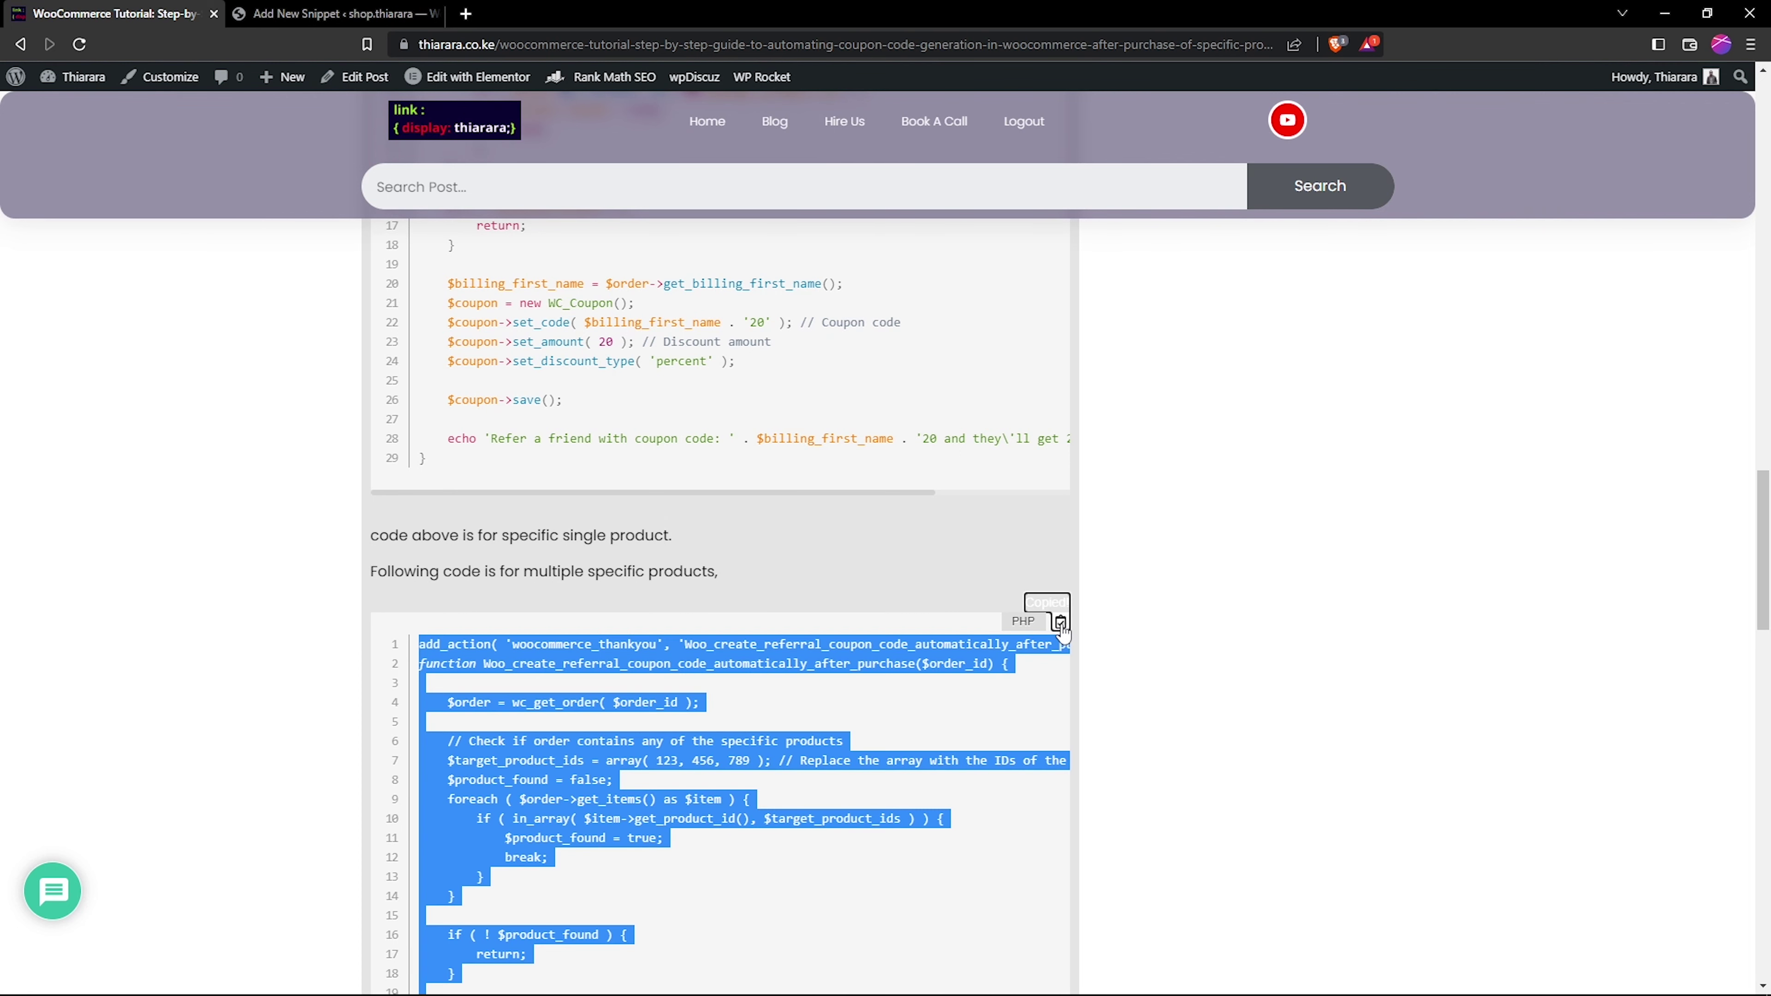
{"action": "left_click", "coordinate": [655, 771]}
{"action": "left_click_drag", "start_coordinate": [655, 762], "coordinate": [750, 762]}
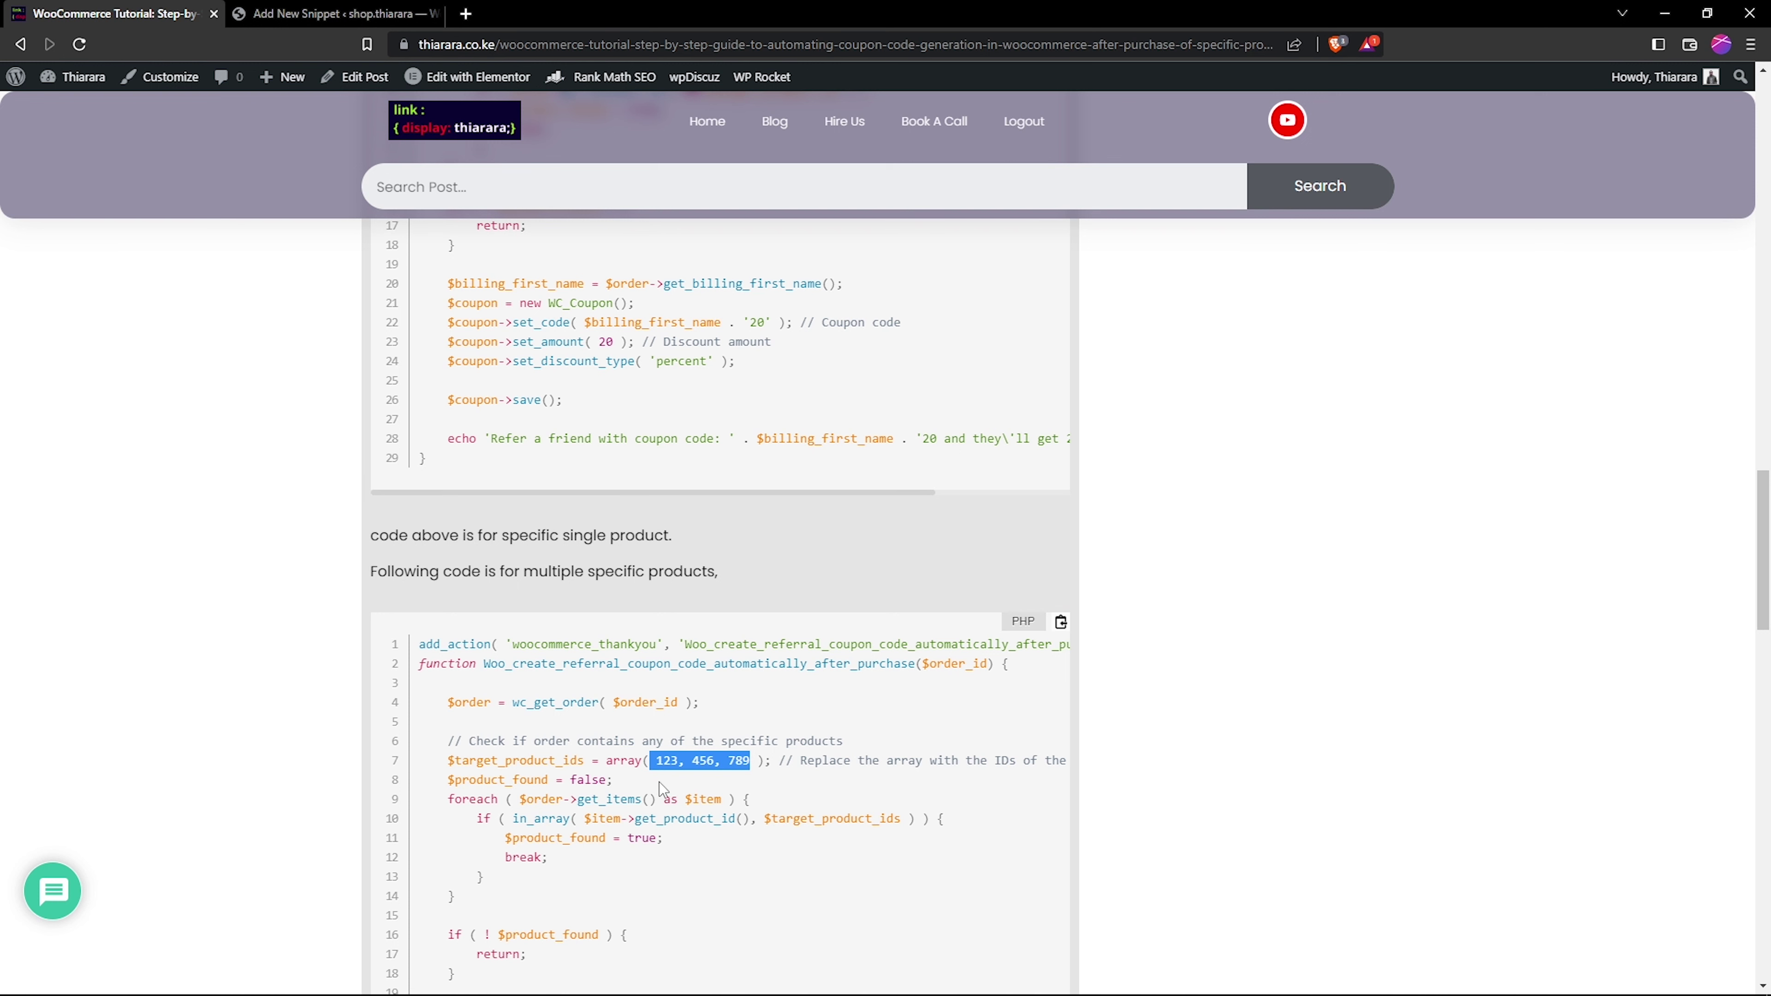
- Compare the single product ID 123 with the multiple-products array 123, 456, 789
{"action": "scroll", "coordinate": [511, 404], "scroll_direction": "up", "scroll_amount": 4}
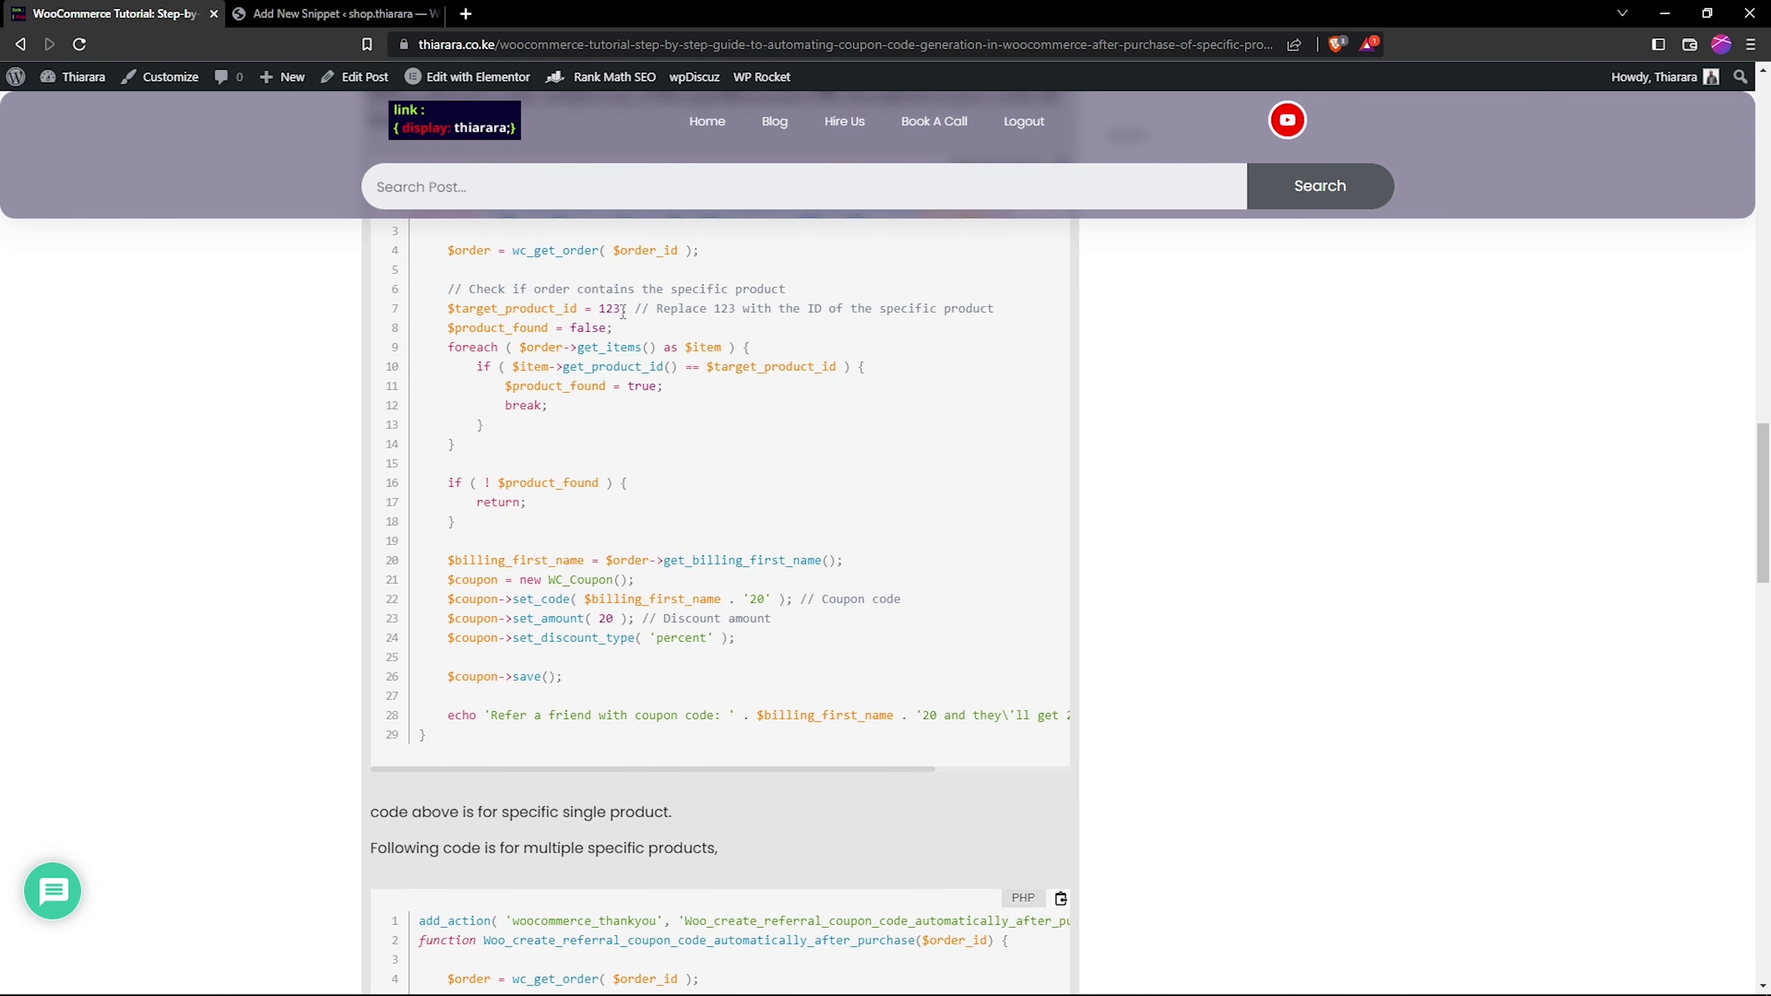
{"action": "left_click_drag", "start_coordinate": [623, 312], "coordinate": [592, 311]}
{"action": "scroll", "coordinate": [692, 850], "scroll_direction": "down", "scroll_amount": 1}
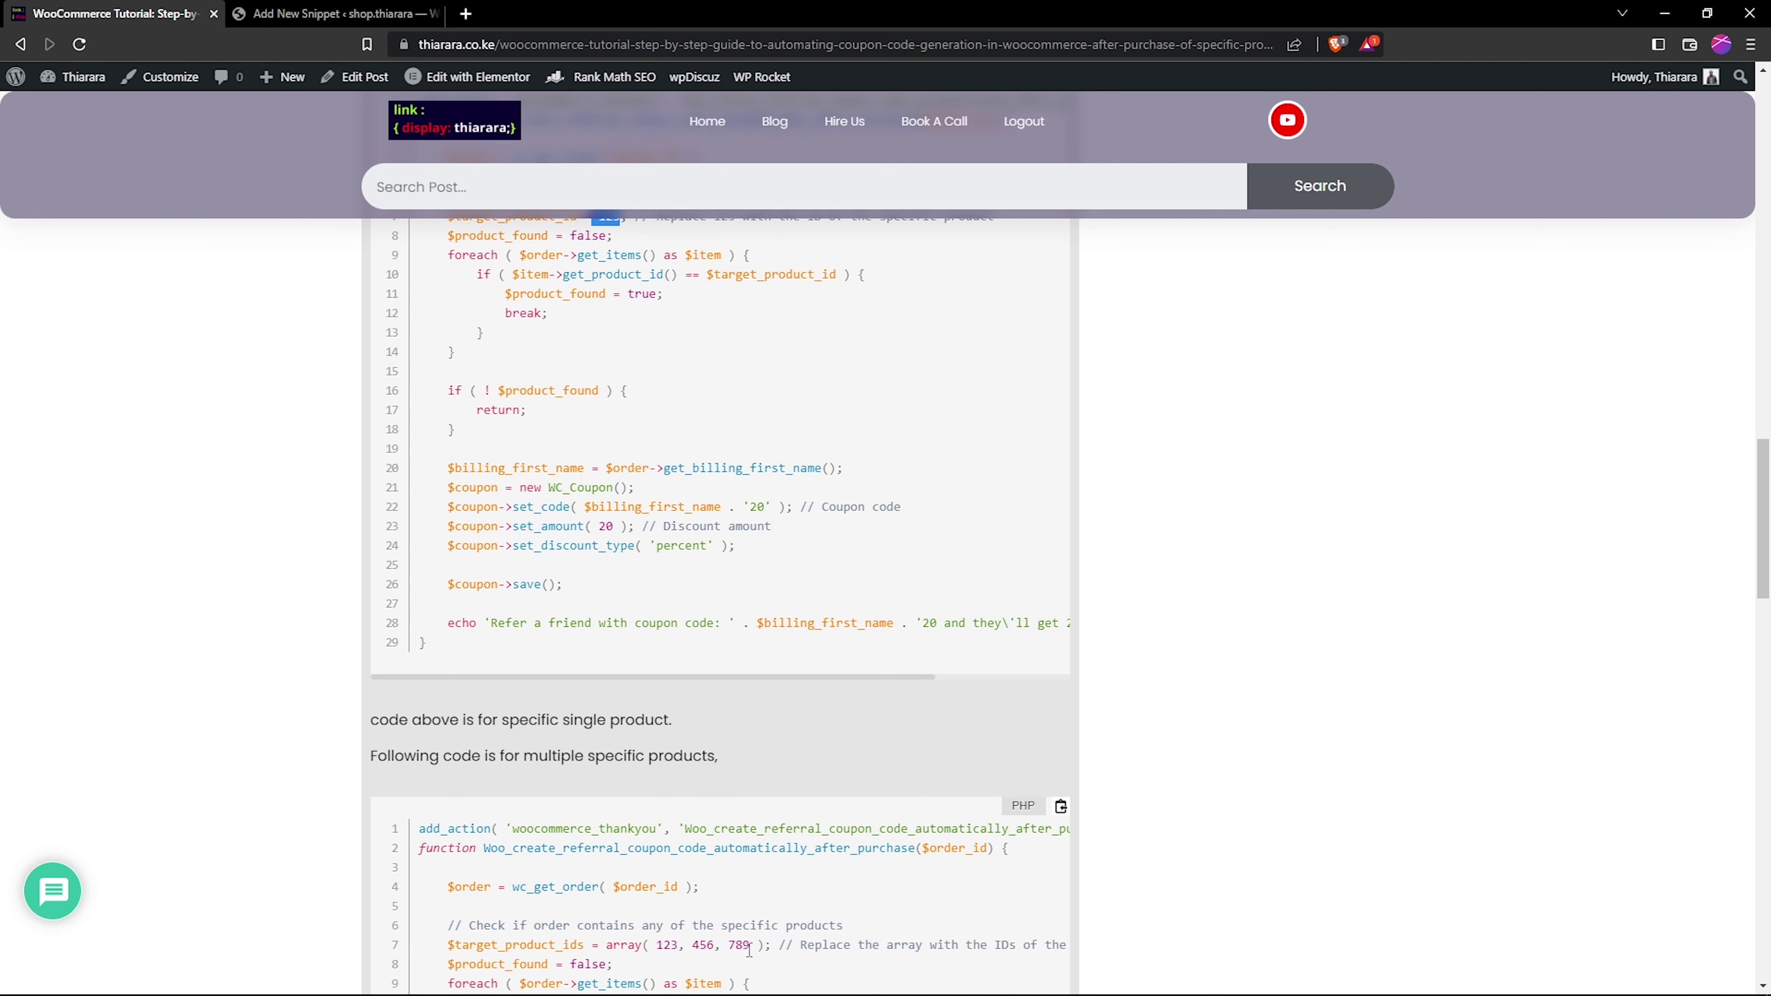
{"action": "scroll", "coordinate": [749, 950], "scroll_direction": "down", "scroll_amount": 2}
{"action": "left_click_drag", "start_coordinate": [751, 766], "coordinate": [656, 766]}
{"action": "scroll", "coordinate": [642, 492], "scroll_direction": "up", "scroll_amount": 1}
{"action": "scroll", "coordinate": [641, 492], "scroll_direction": "up", "scroll_amount": 2}
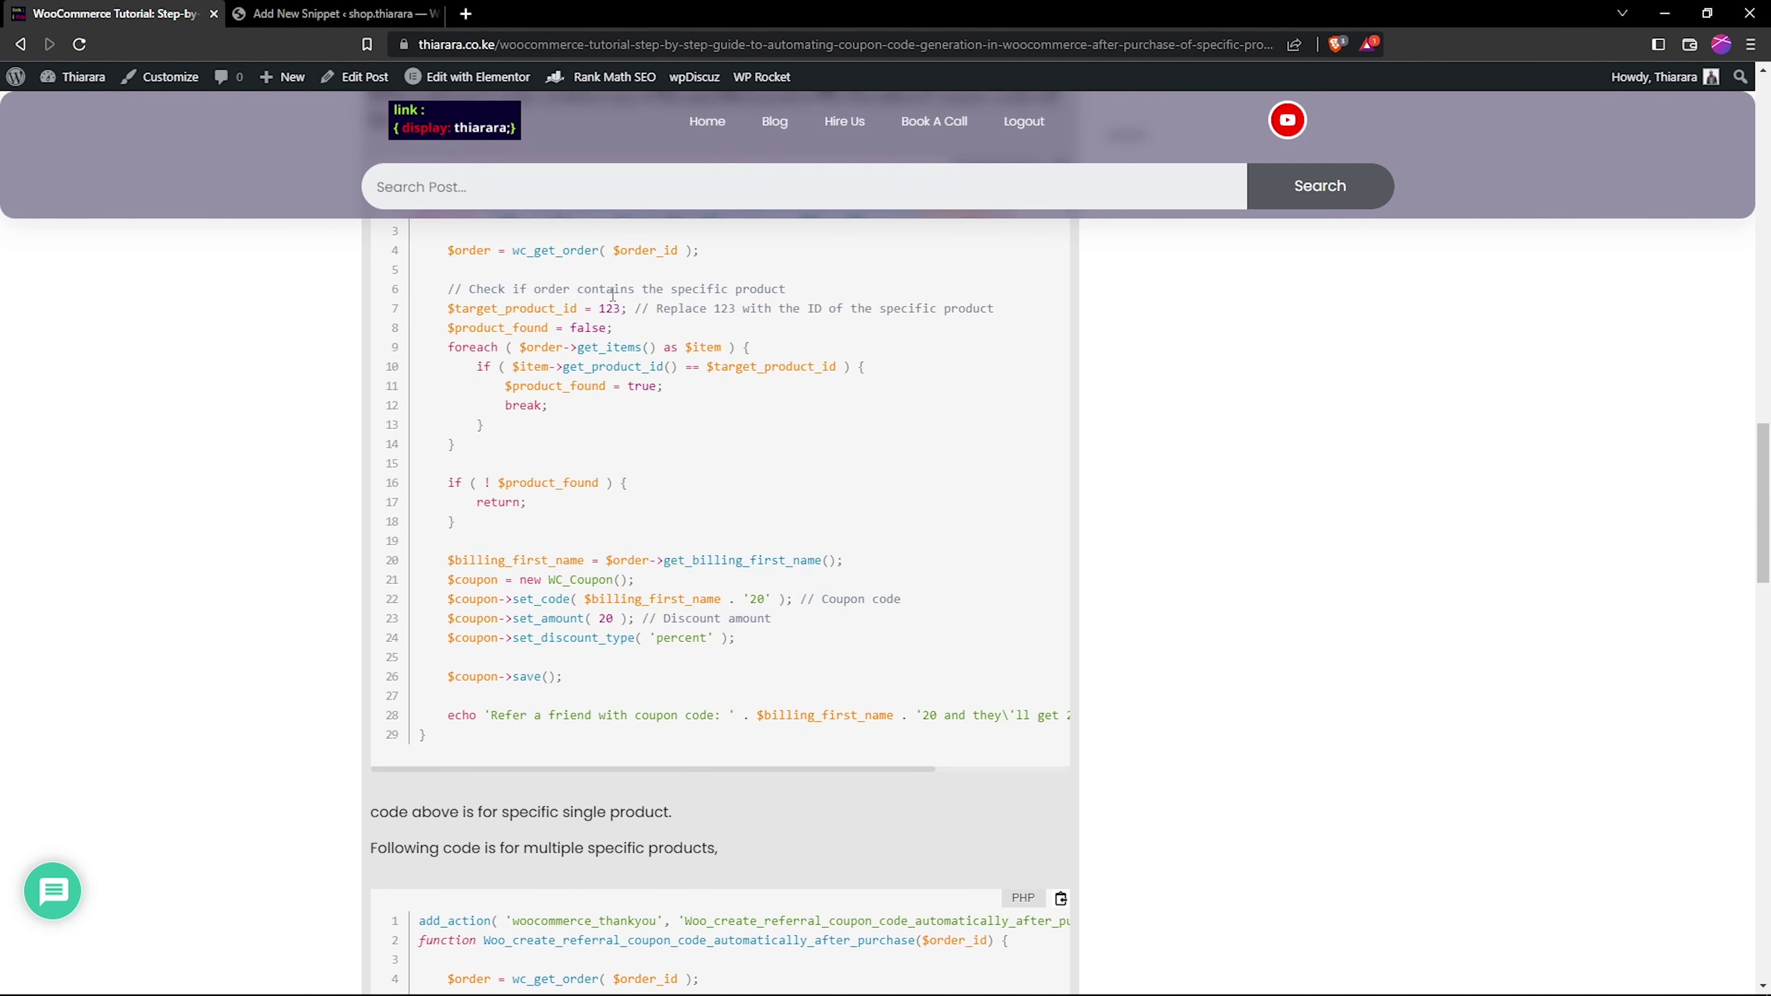
{"action": "left_click_drag", "start_coordinate": [625, 308], "coordinate": [600, 314]}
- Highlight the line 7 ID array and the comment about replacing it
{"action": "scroll", "coordinate": [711, 697], "scroll_direction": "down", "scroll_amount": 4}
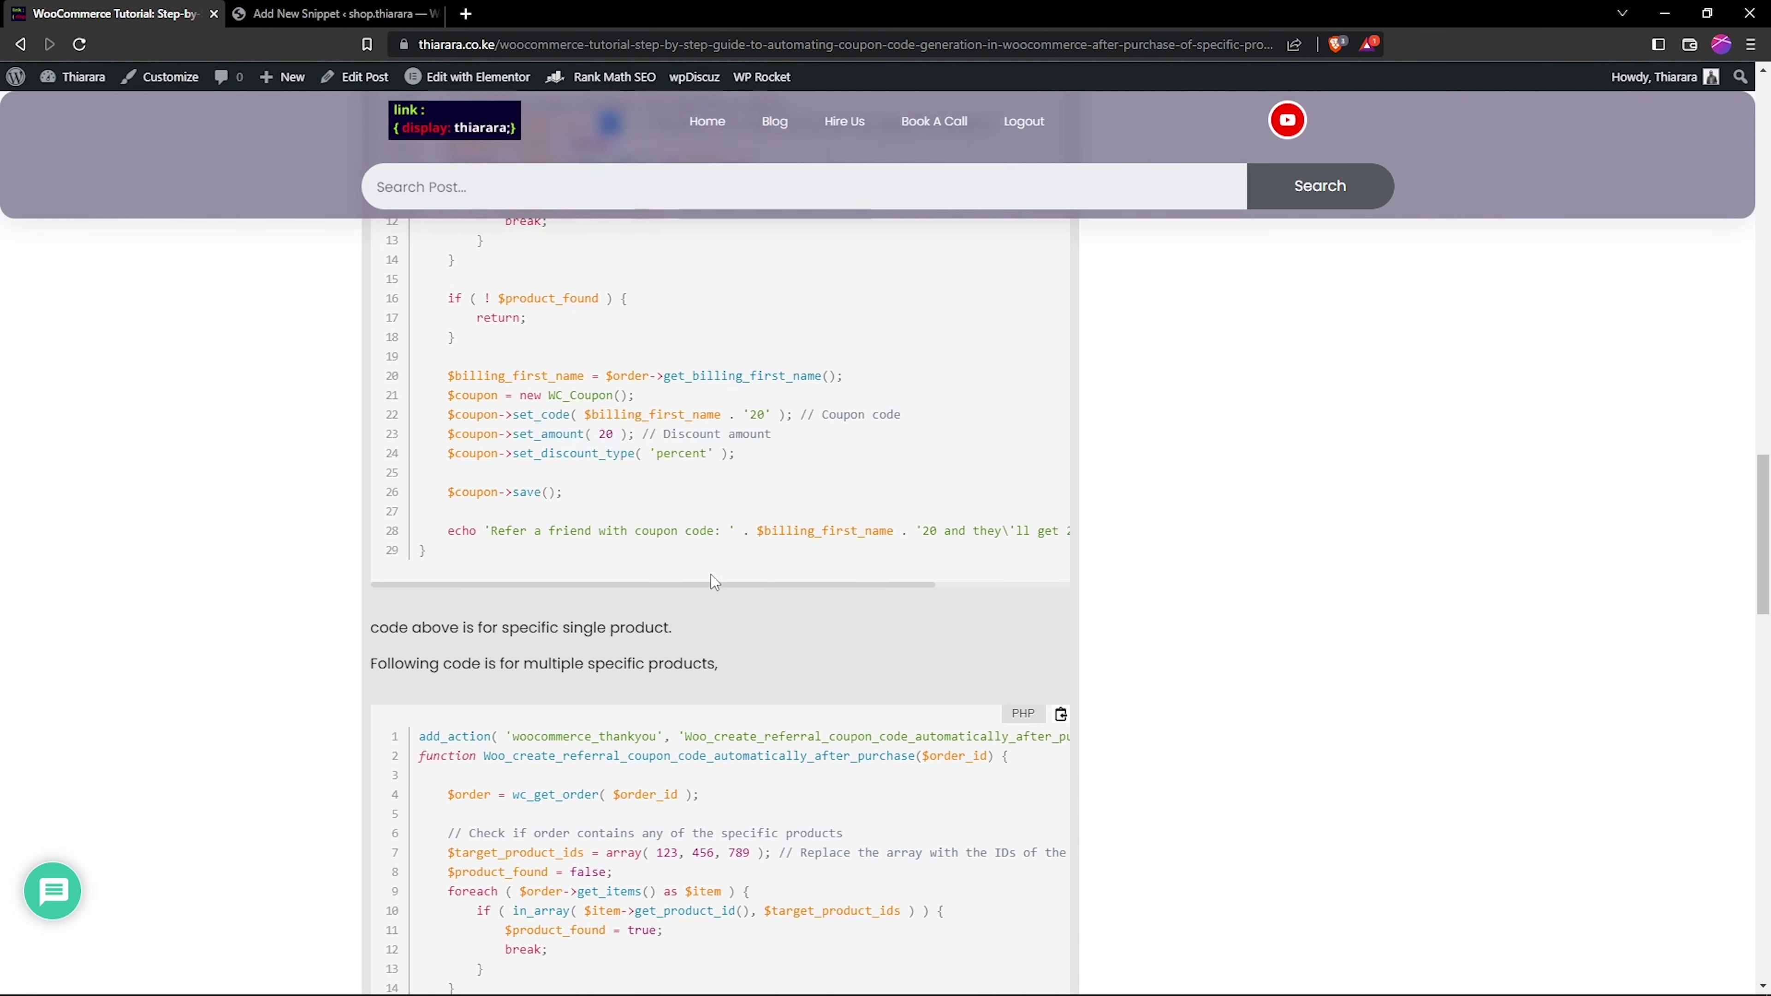
{"action": "scroll", "coordinate": [712, 700], "scroll_direction": "down", "scroll_amount": 2}
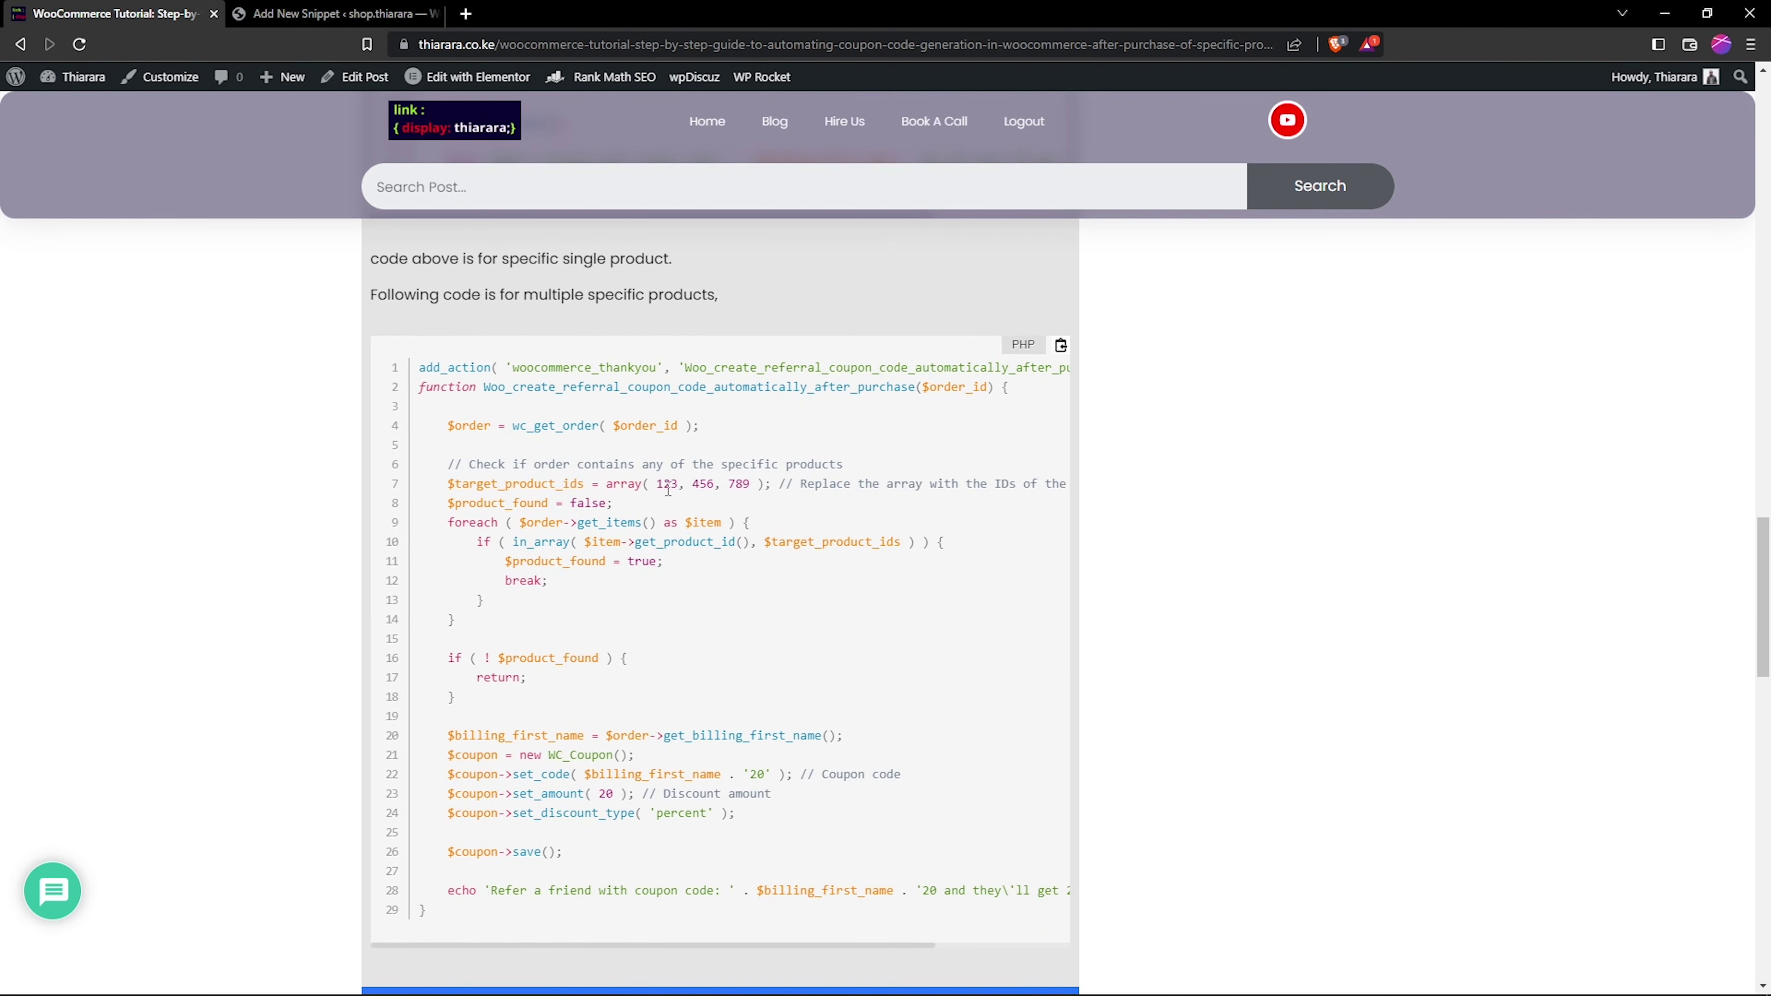
{"action": "left_click_drag", "start_coordinate": [657, 486], "coordinate": [749, 484]}
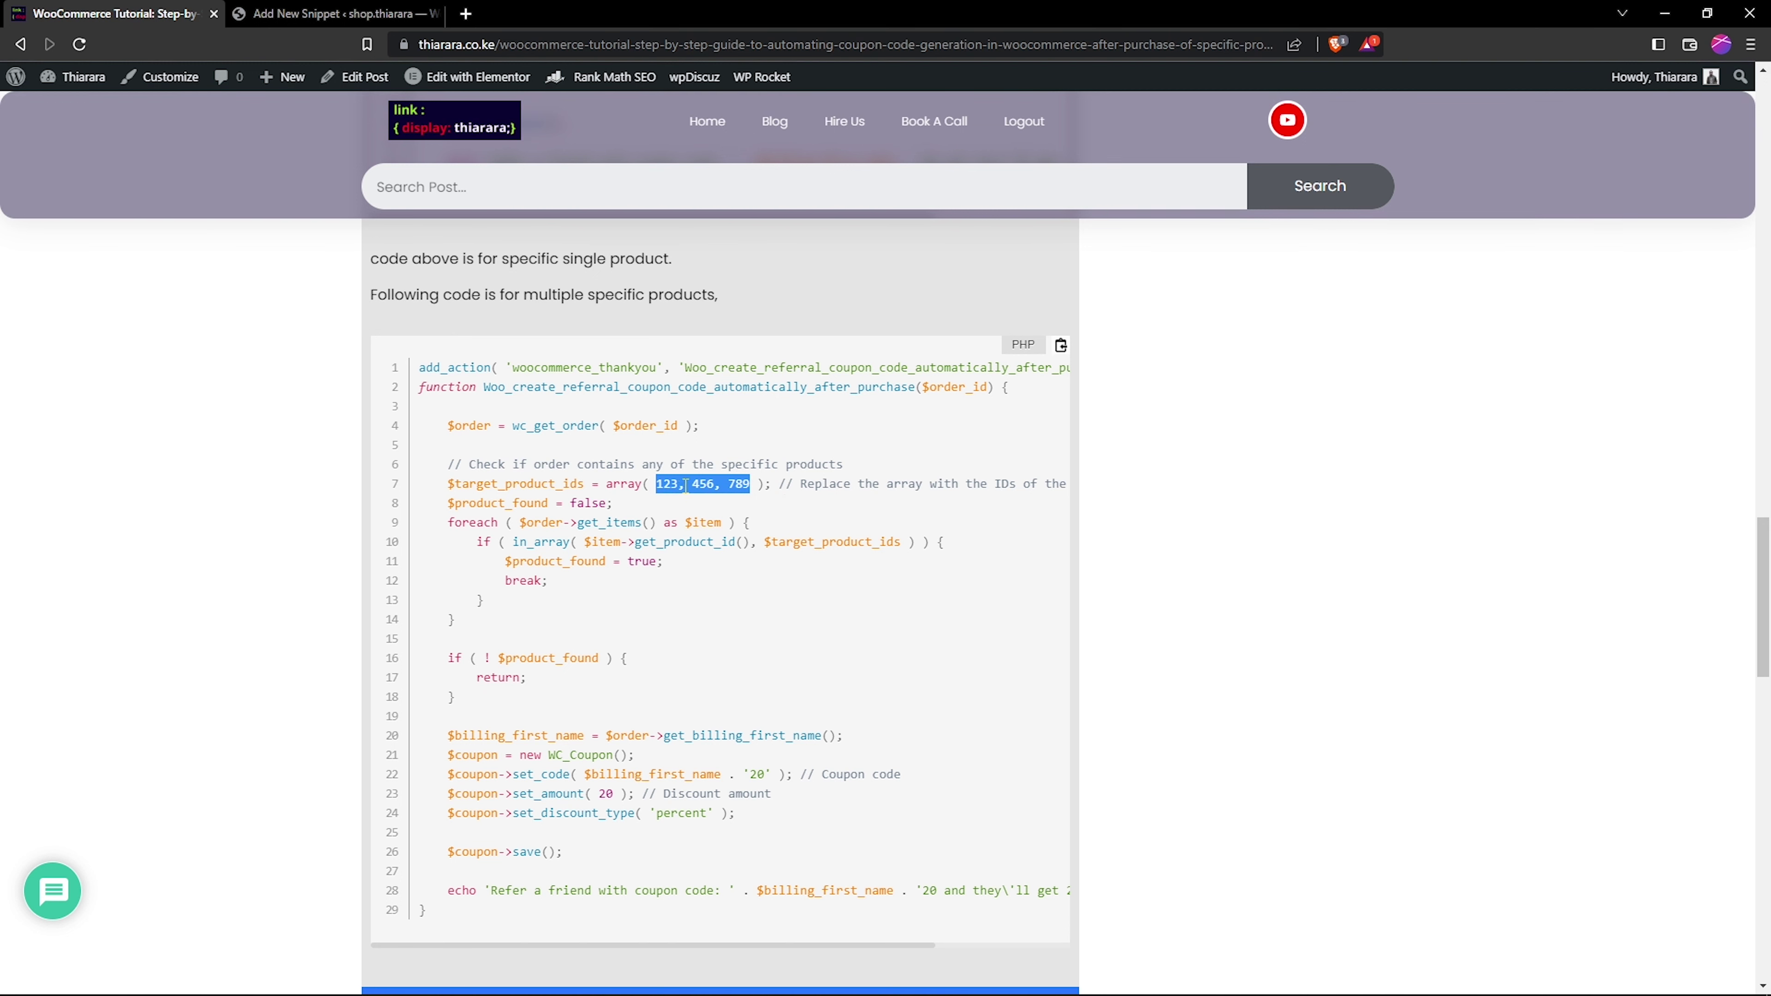
{"action": "left_click", "coordinate": [676, 509]}
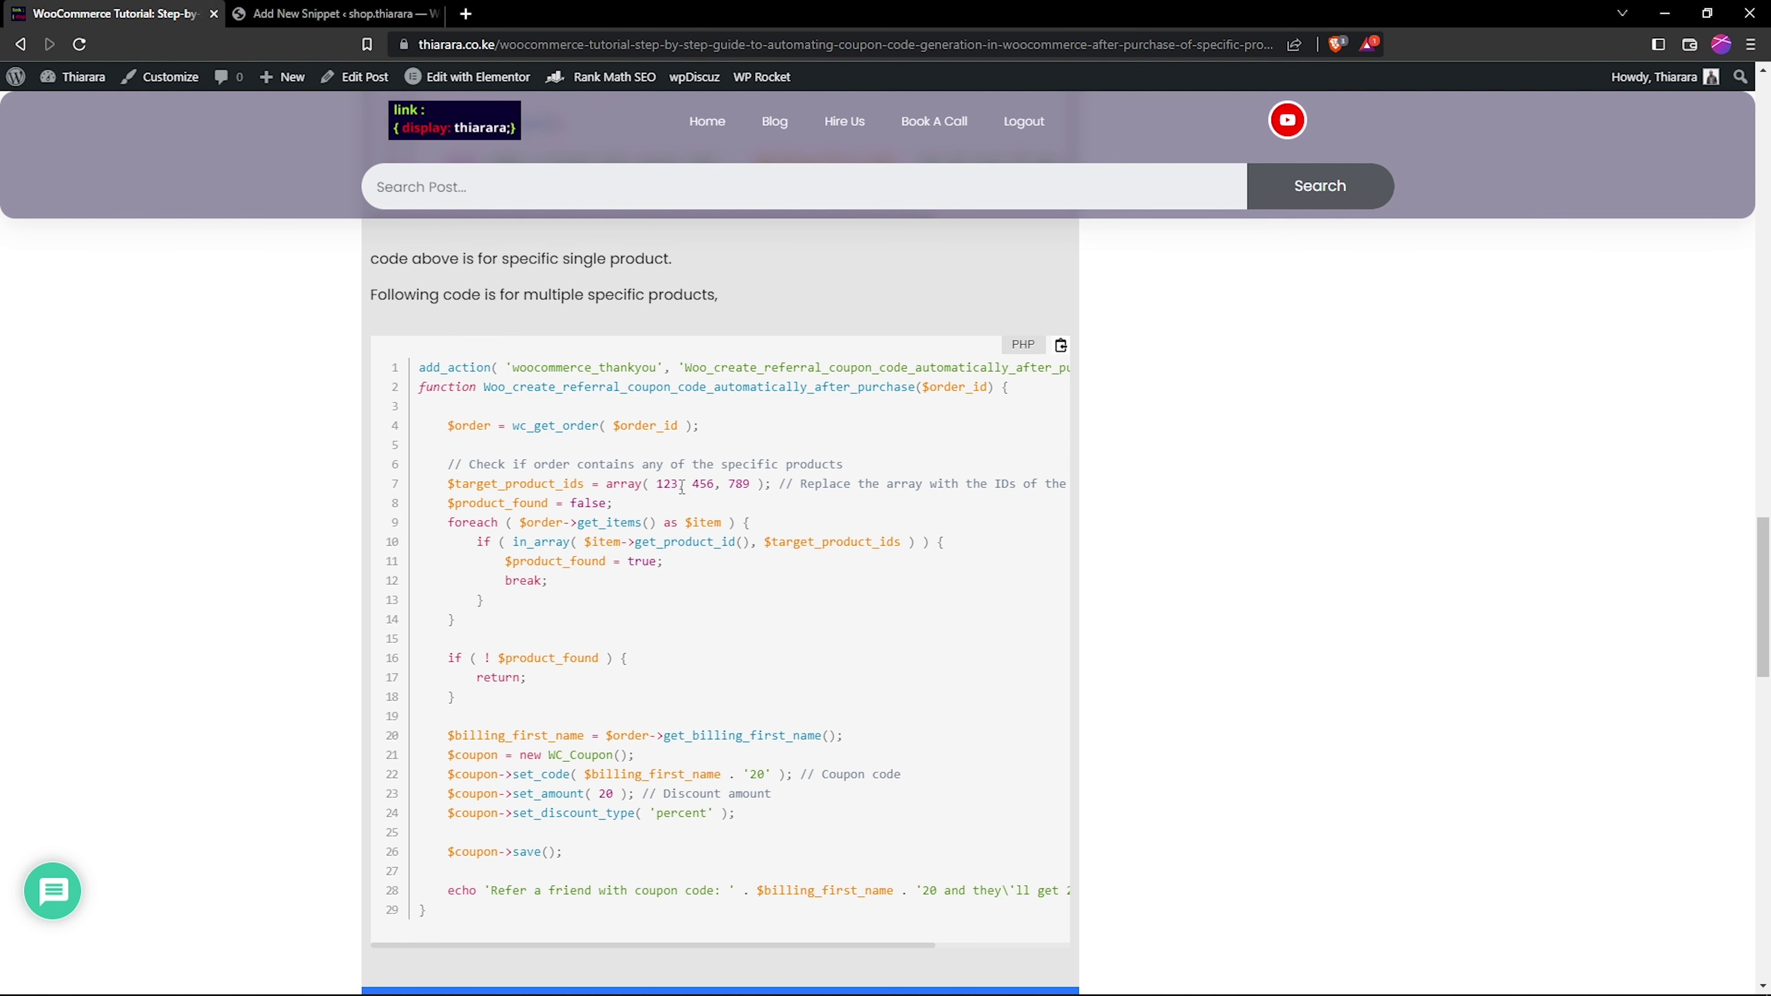
{"action": "left_click_drag", "start_coordinate": [659, 481], "coordinate": [761, 484]}
{"action": "left_click", "coordinate": [762, 484]}
{"action": "left_click_drag", "start_coordinate": [727, 483], "coordinate": [732, 504]}
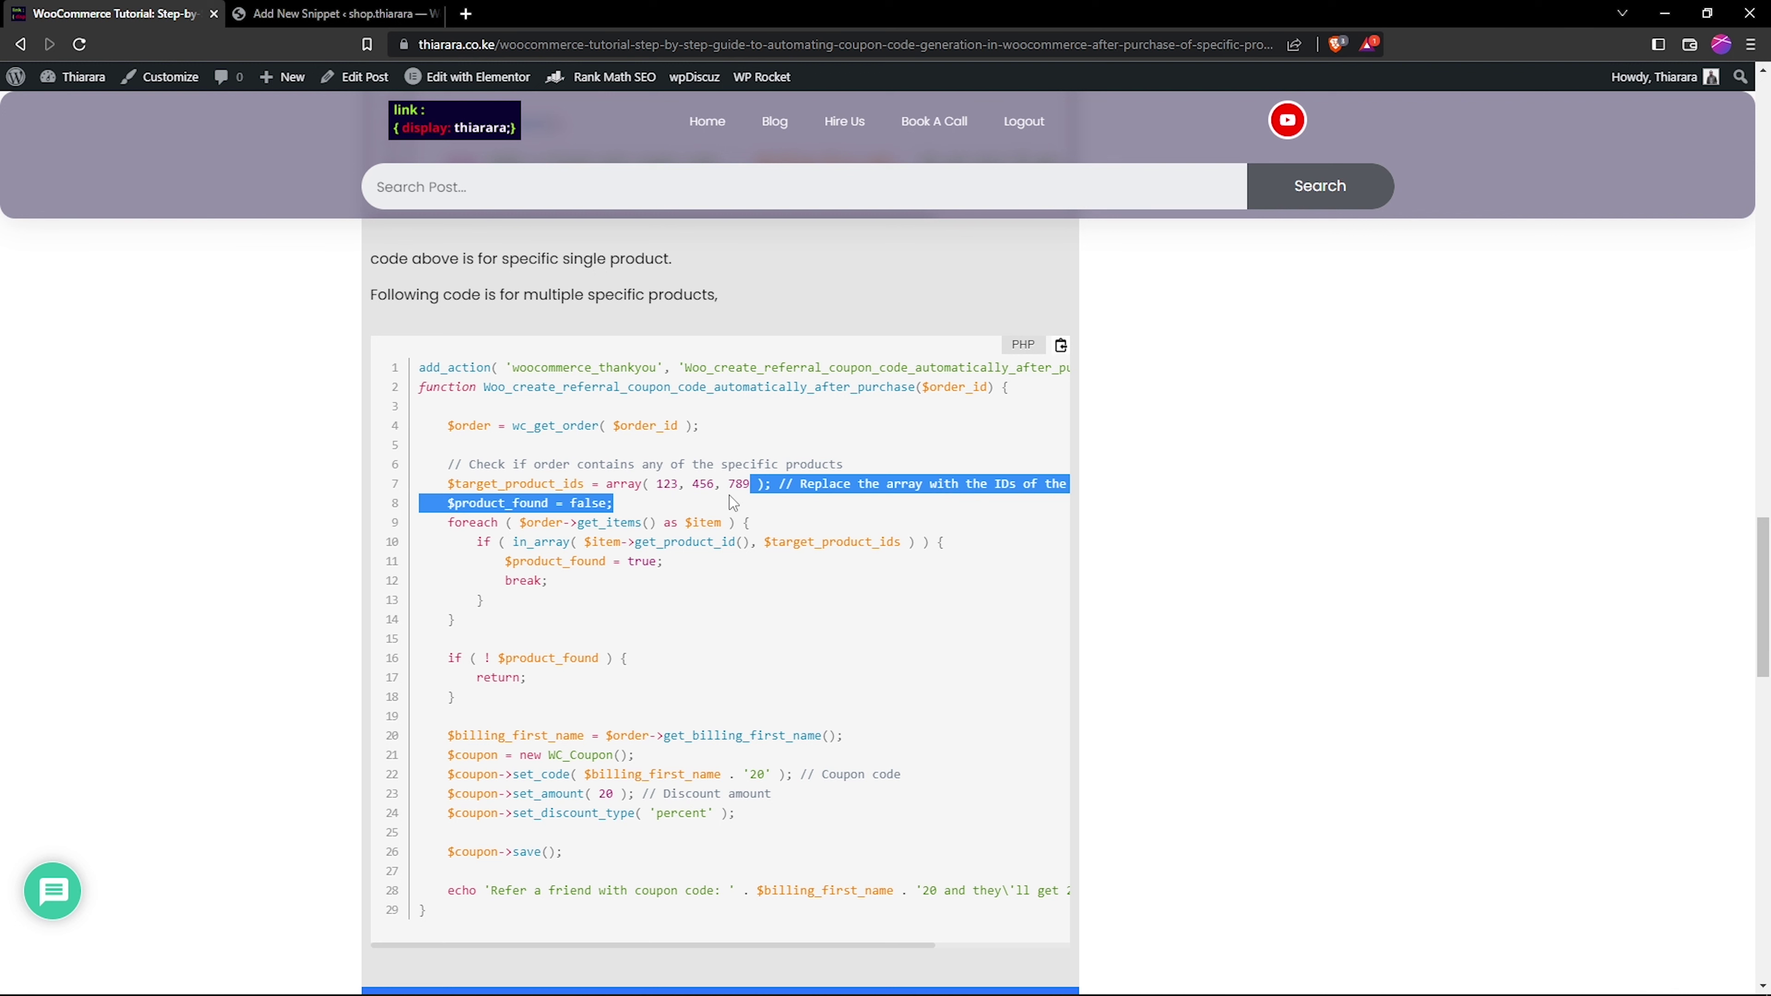
{"action": "left_click", "coordinate": [755, 561]}
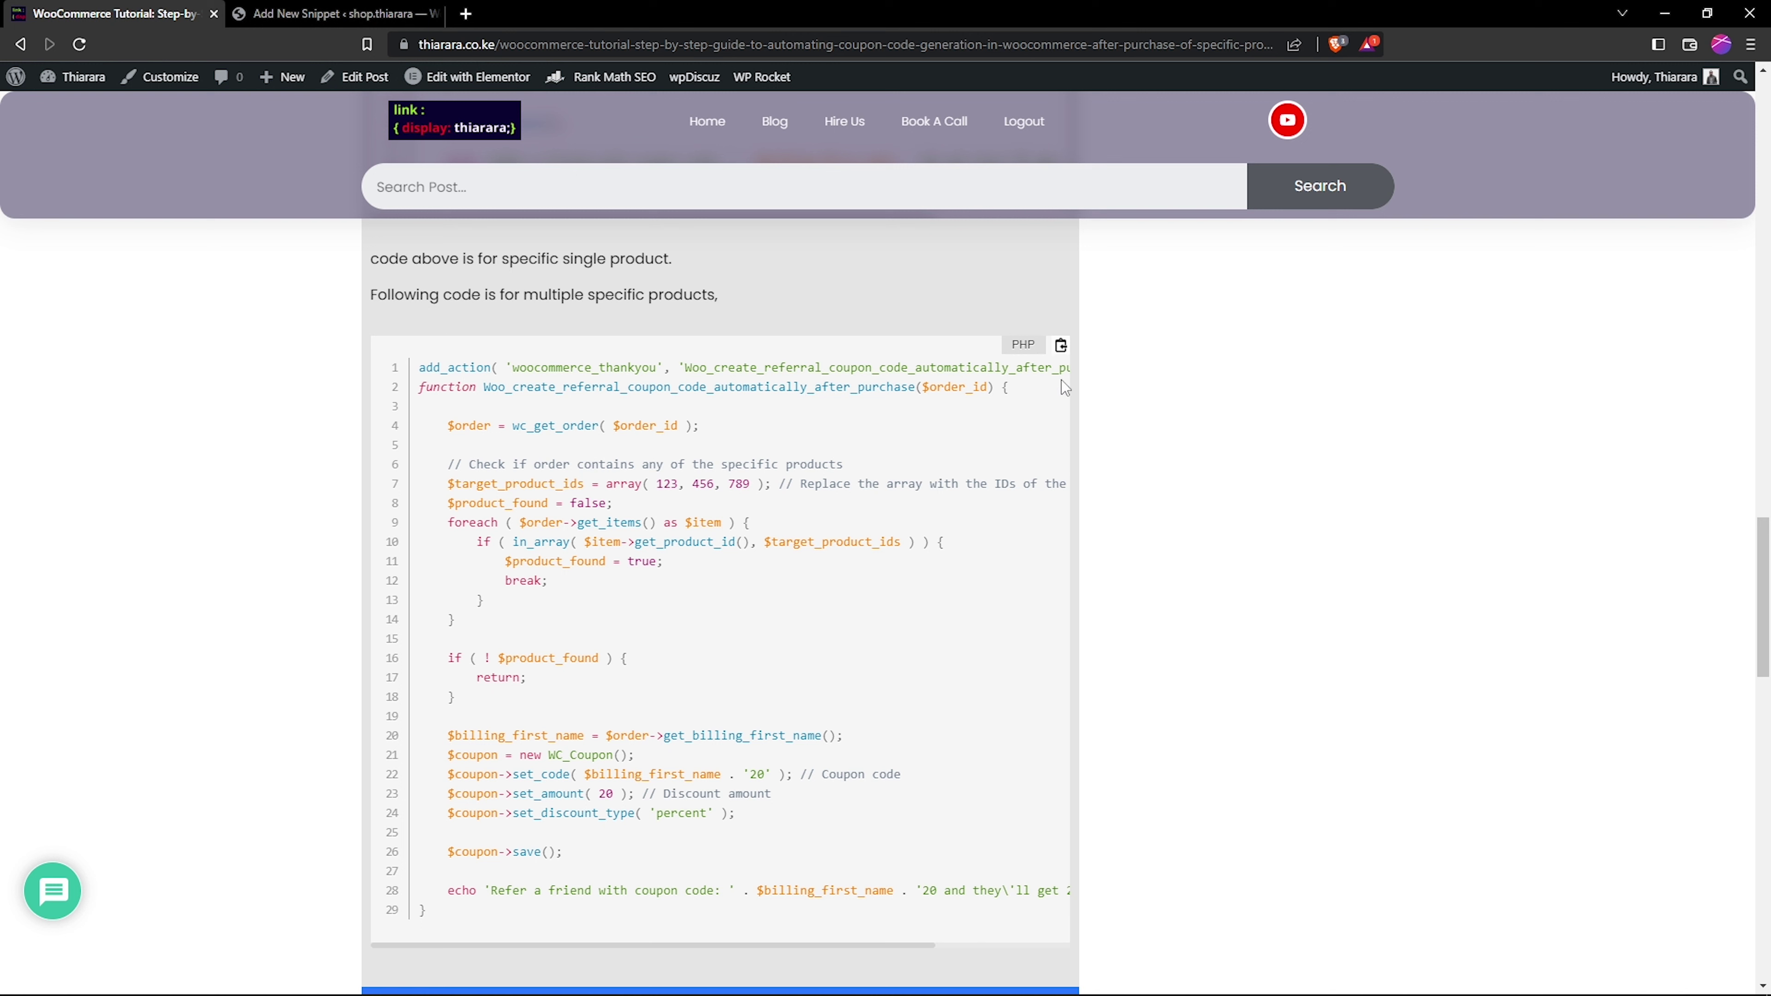
- Paste the copied multi-product coupon code into the 'coupon code' snippet
{"action": "left_click", "coordinate": [1057, 347]}
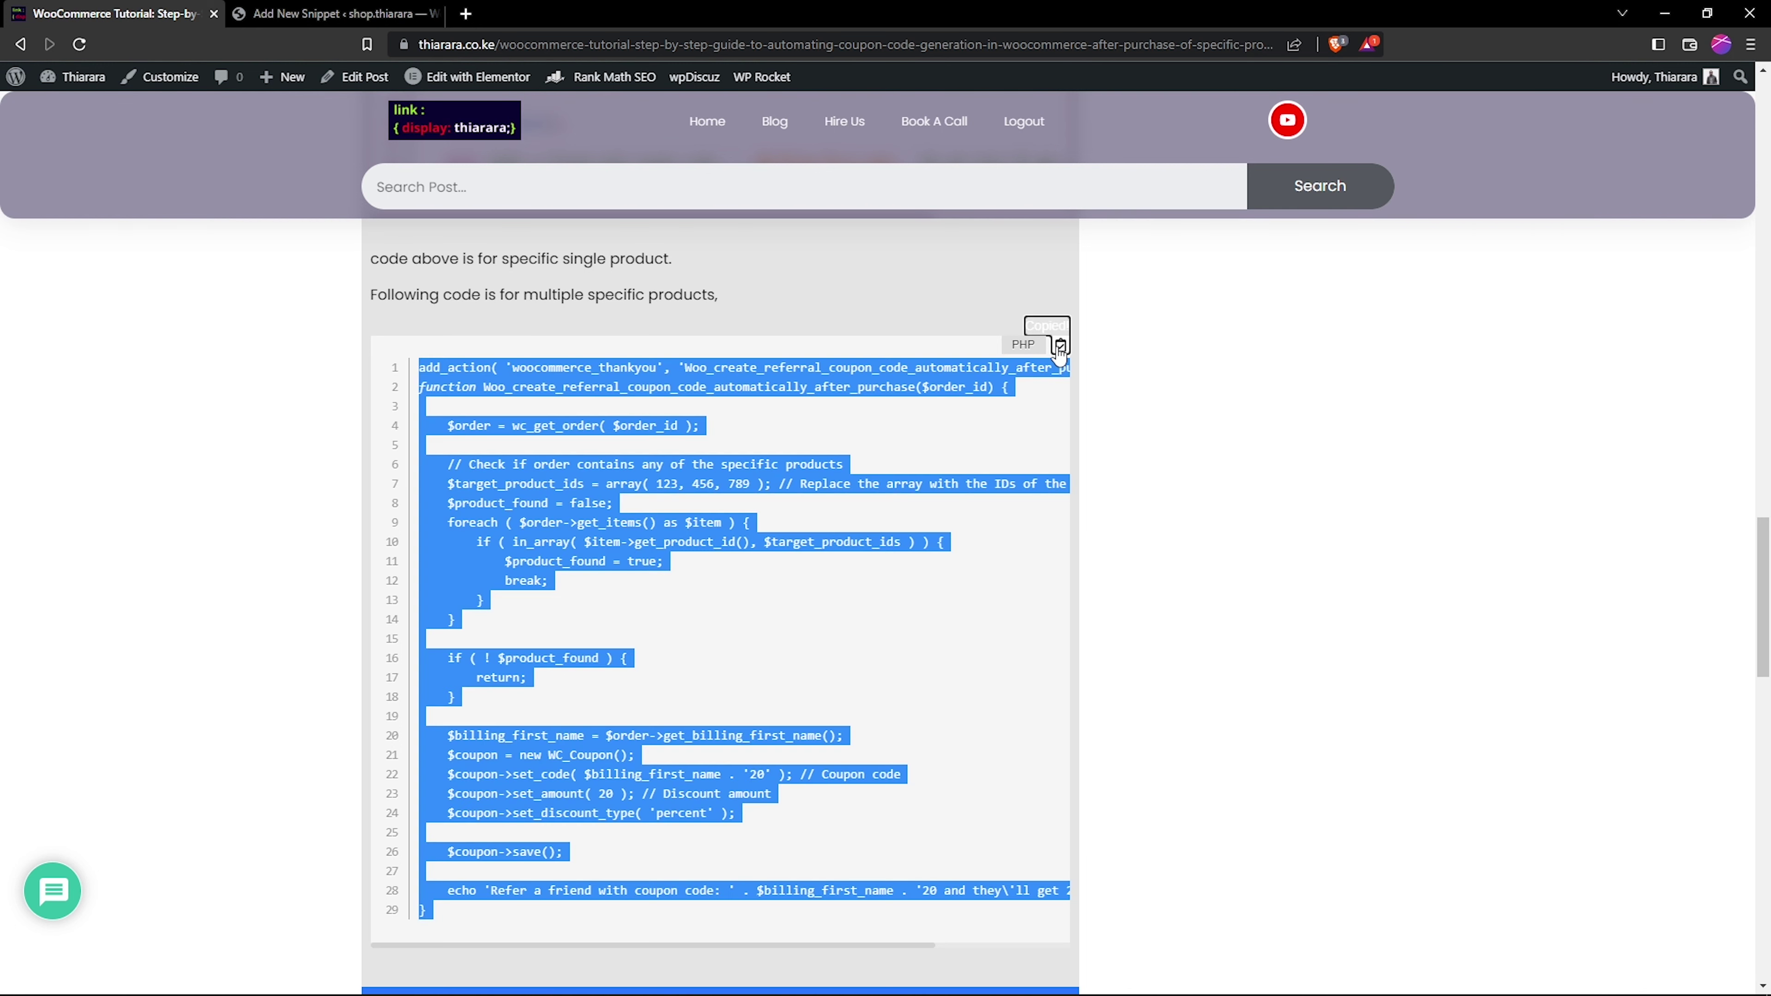
{"action": "left_click", "coordinate": [300, 13]}
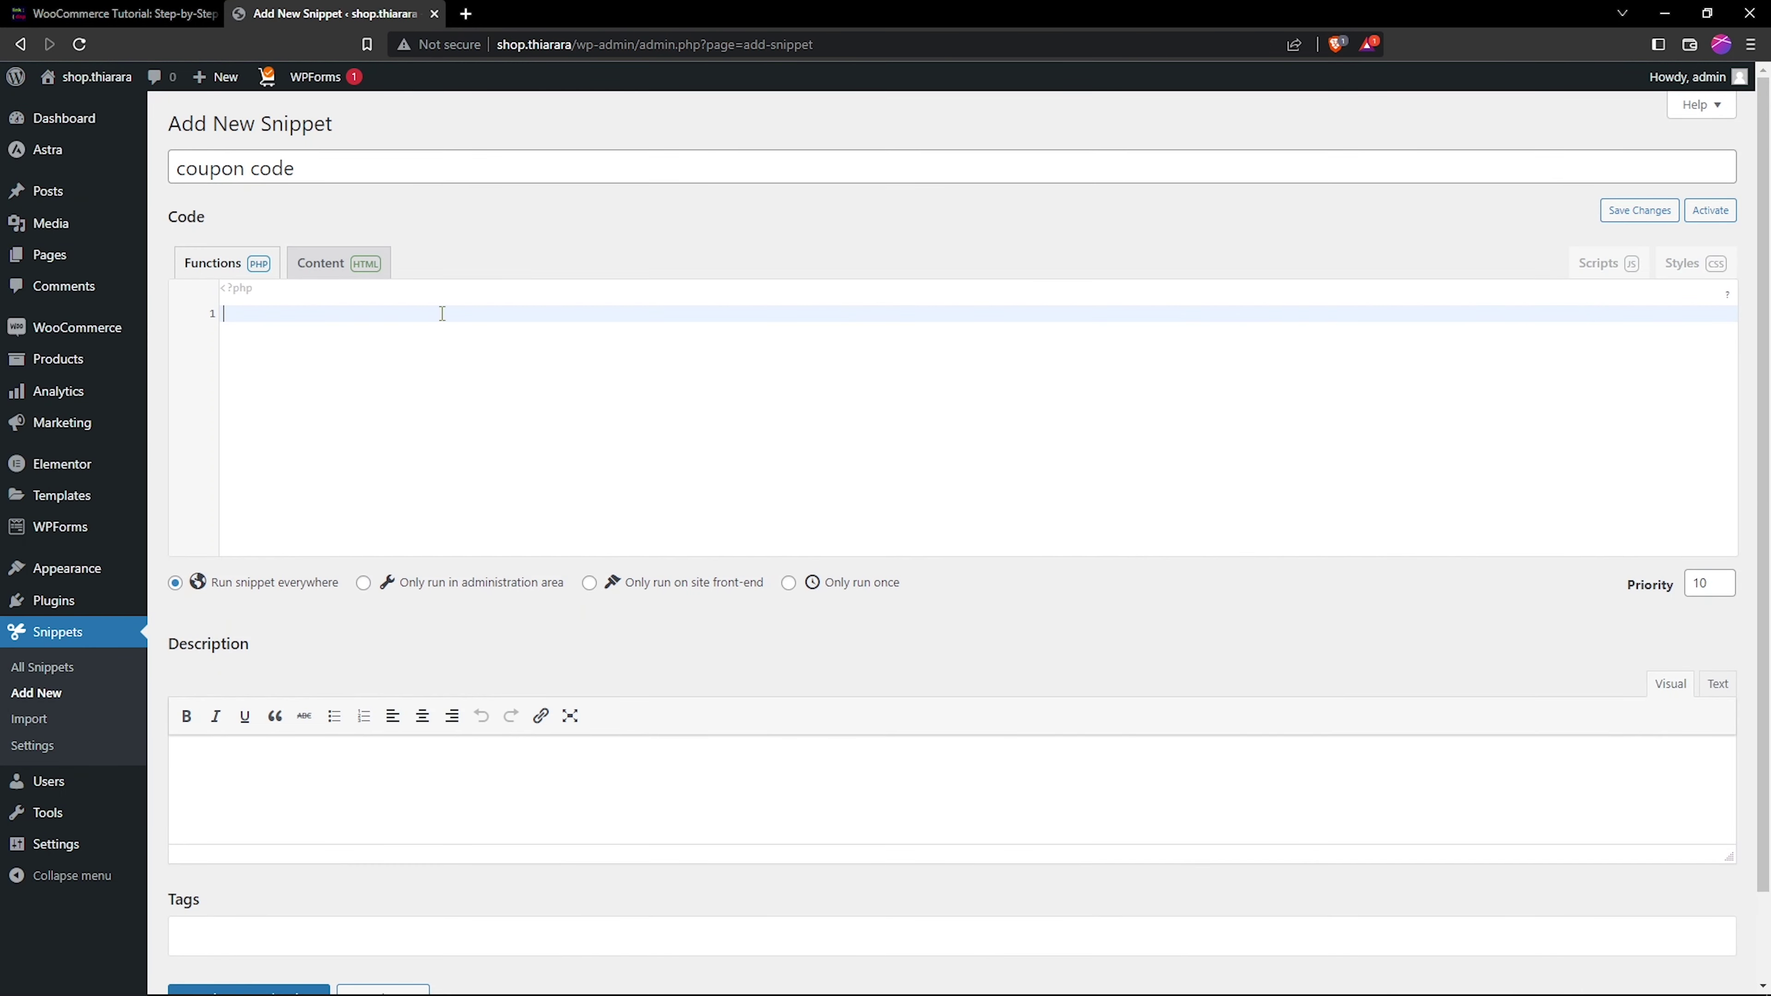
{"action": "key", "text": "ctrl+v"}
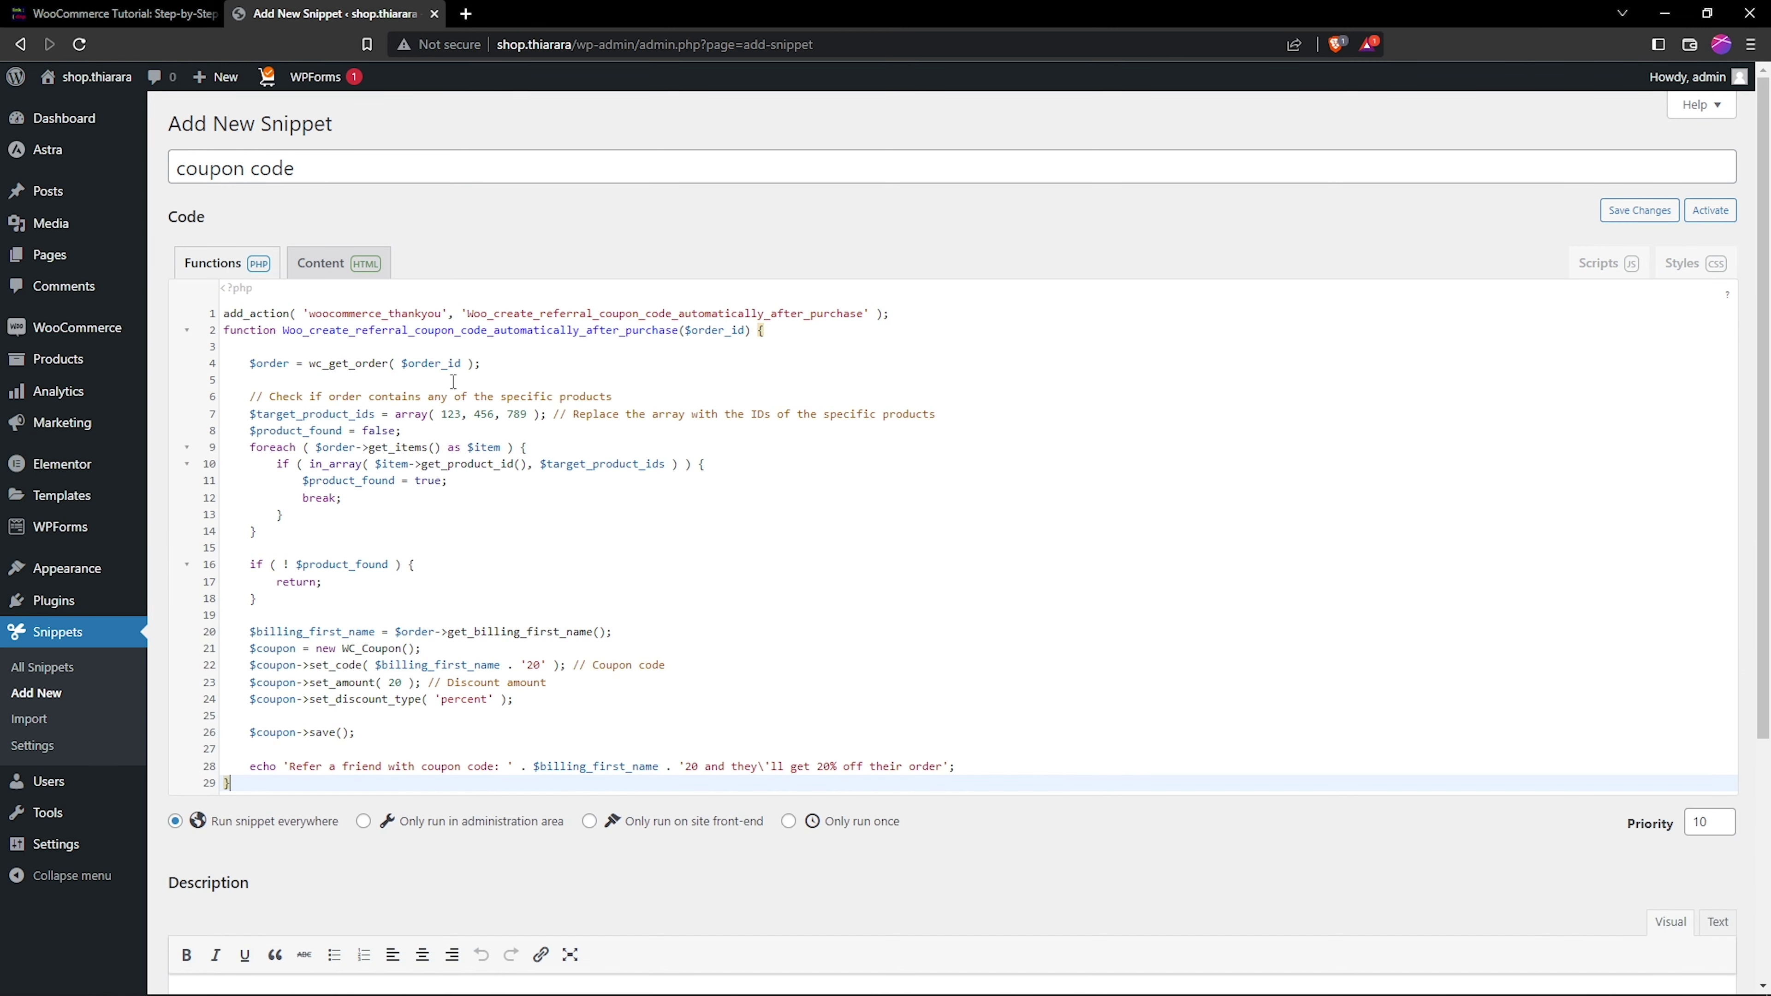
- Append 1234 after 789 in the line 7 product ID array
{"action": "double_click", "coordinate": [450, 414]}
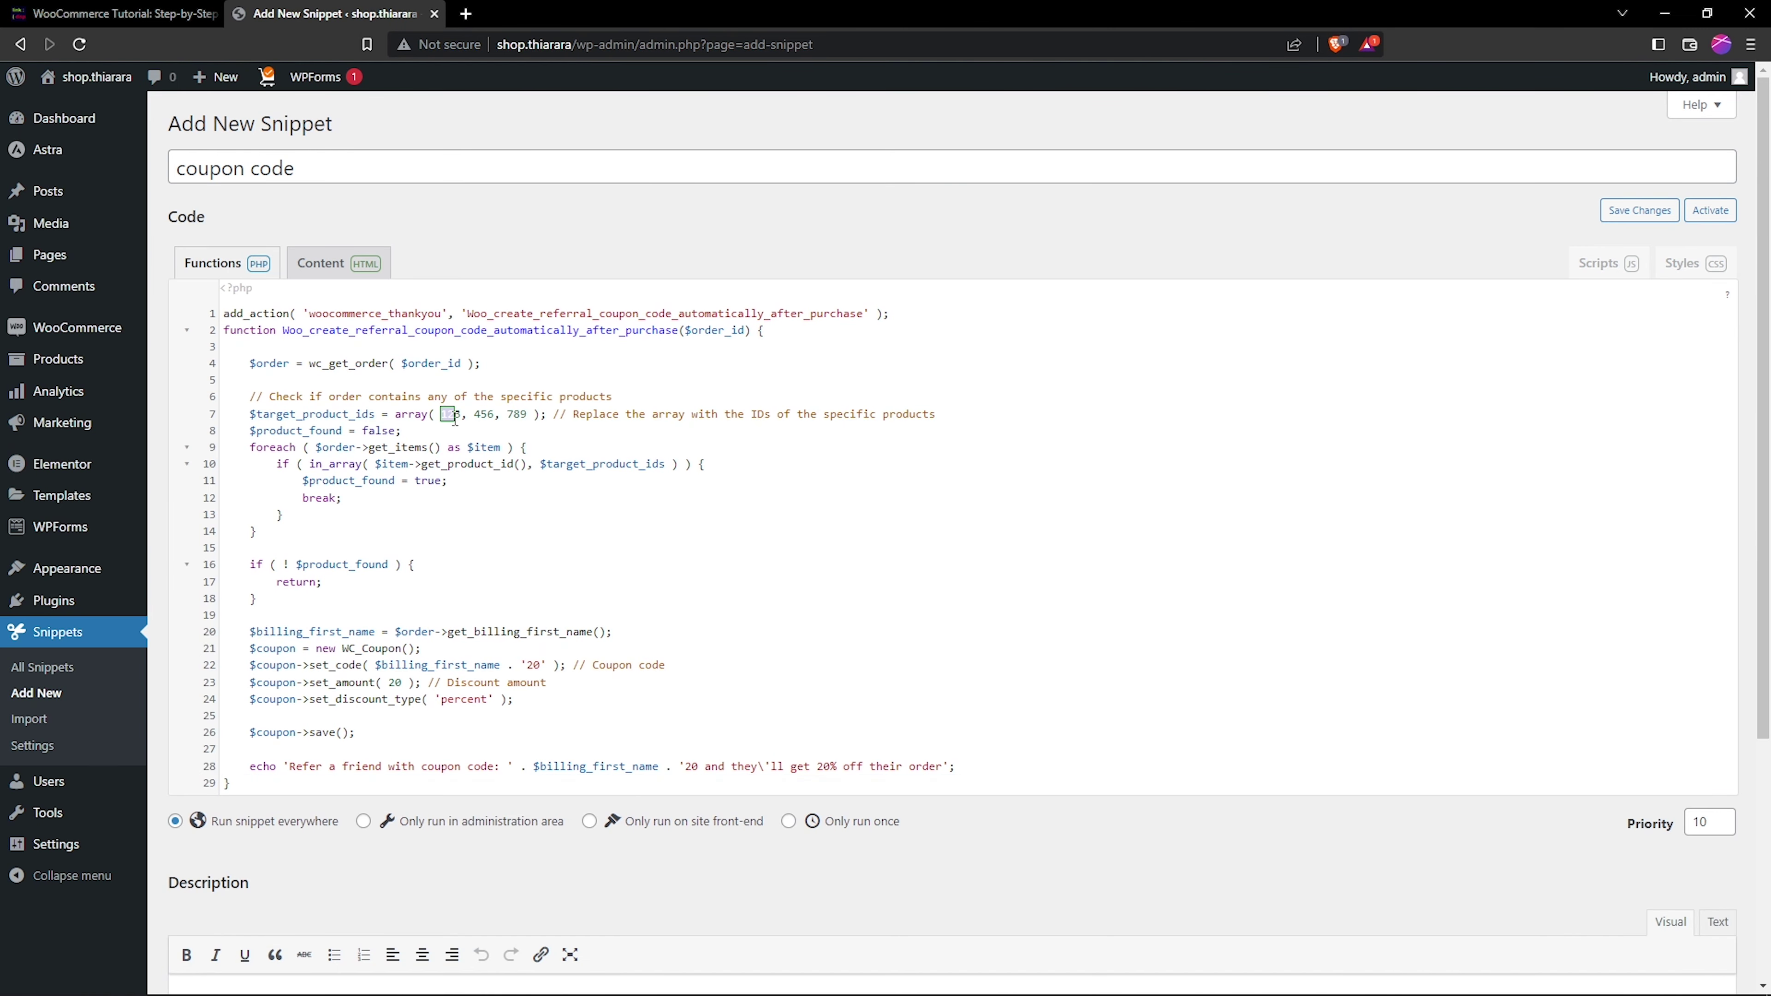
{"action": "double_click", "coordinate": [488, 414]}
{"action": "left_click_drag", "start_coordinate": [529, 413], "coordinate": [514, 413]}
{"action": "left_click", "coordinate": [500, 433]}
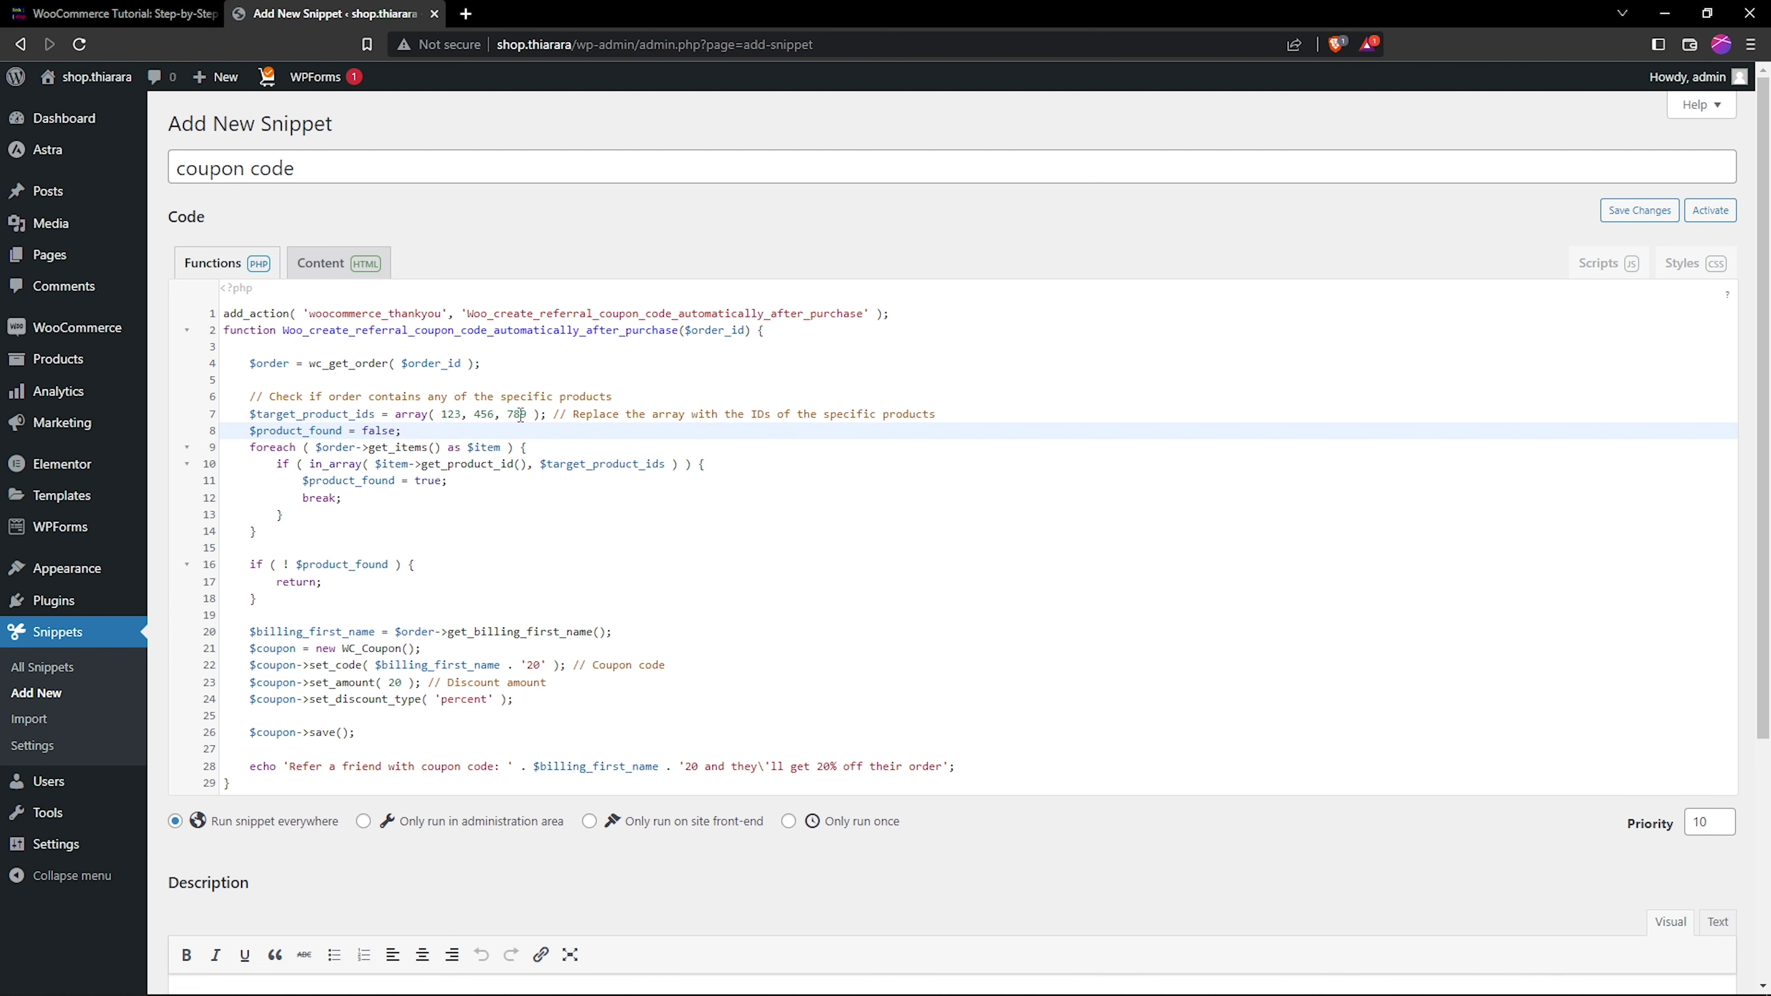
{"action": "left_click", "coordinate": [527, 414]}
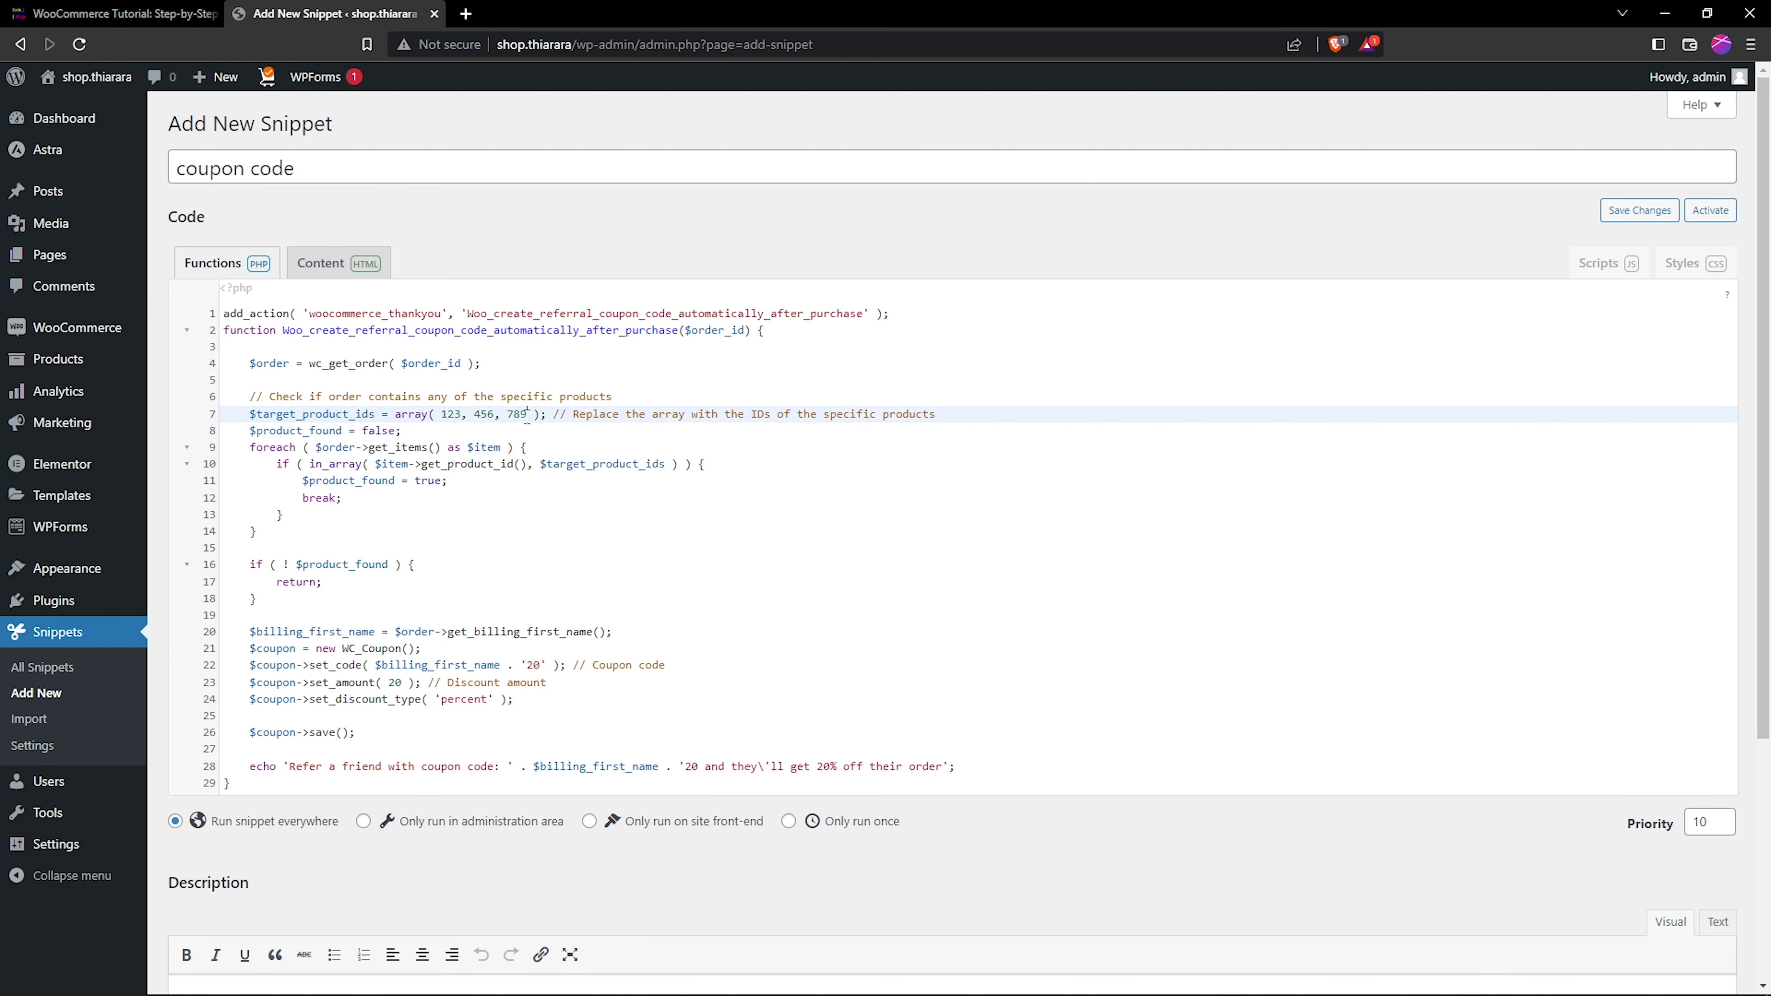
{"action": "type", "text": ","}
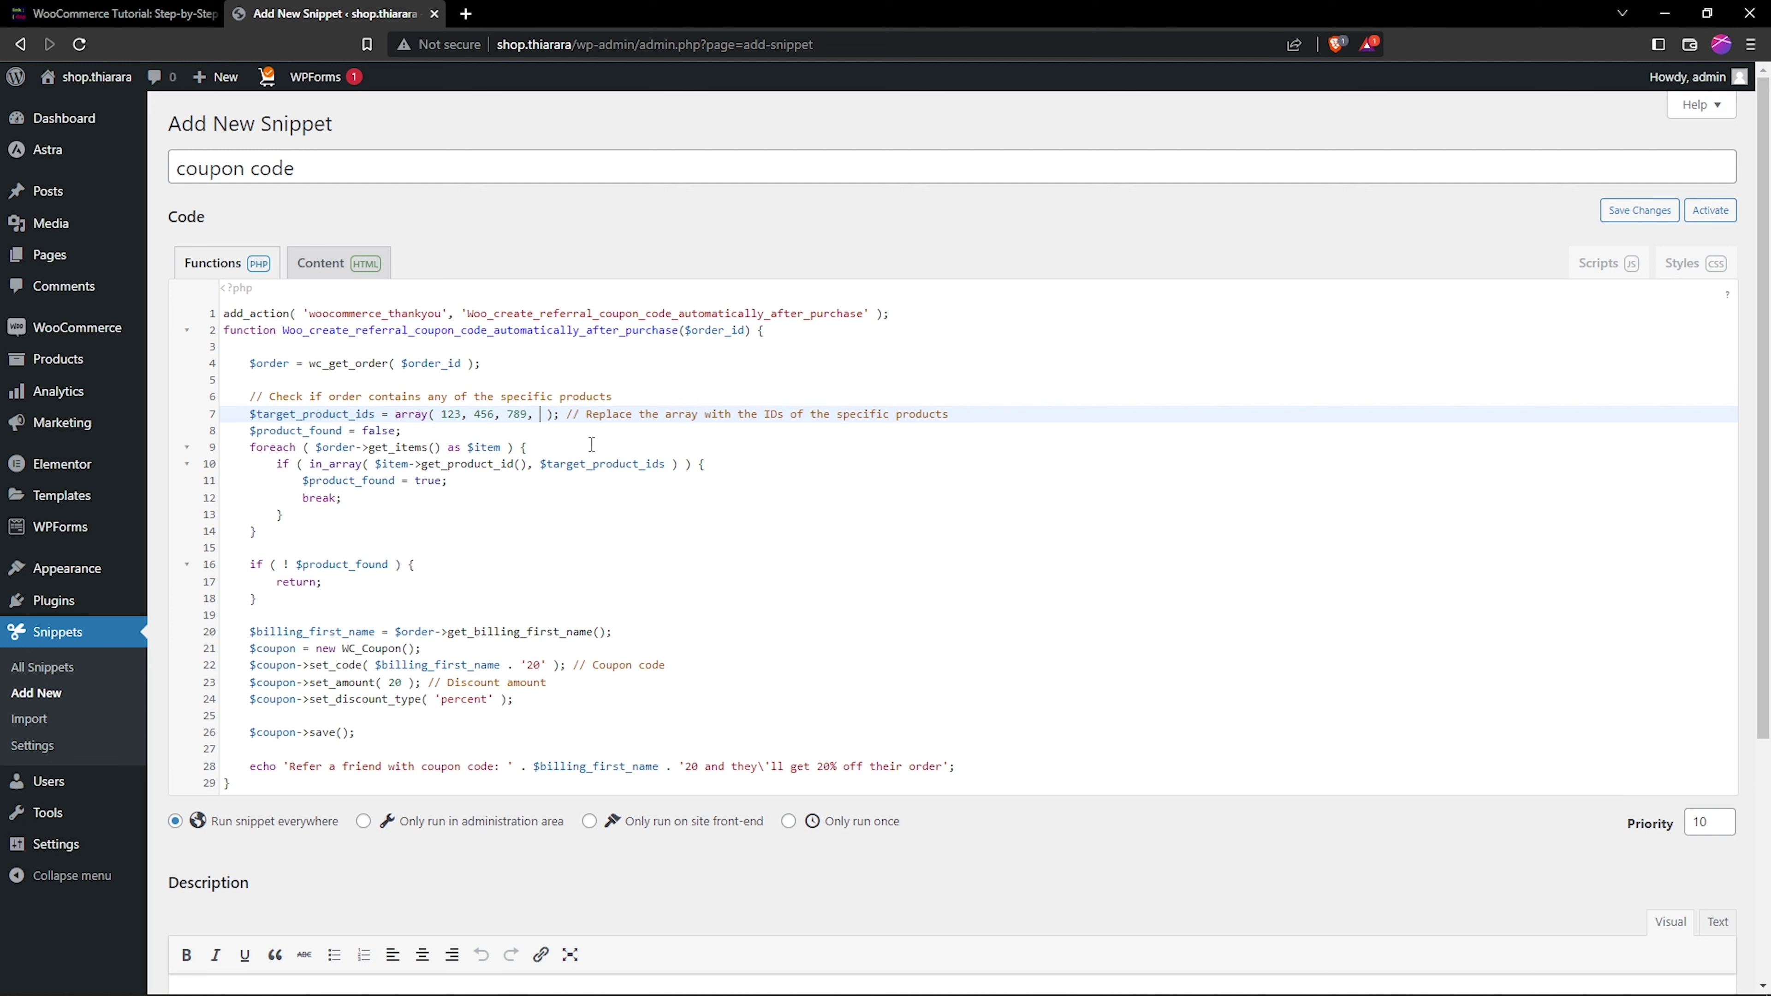
{"action": "type", "text": " 1234"}
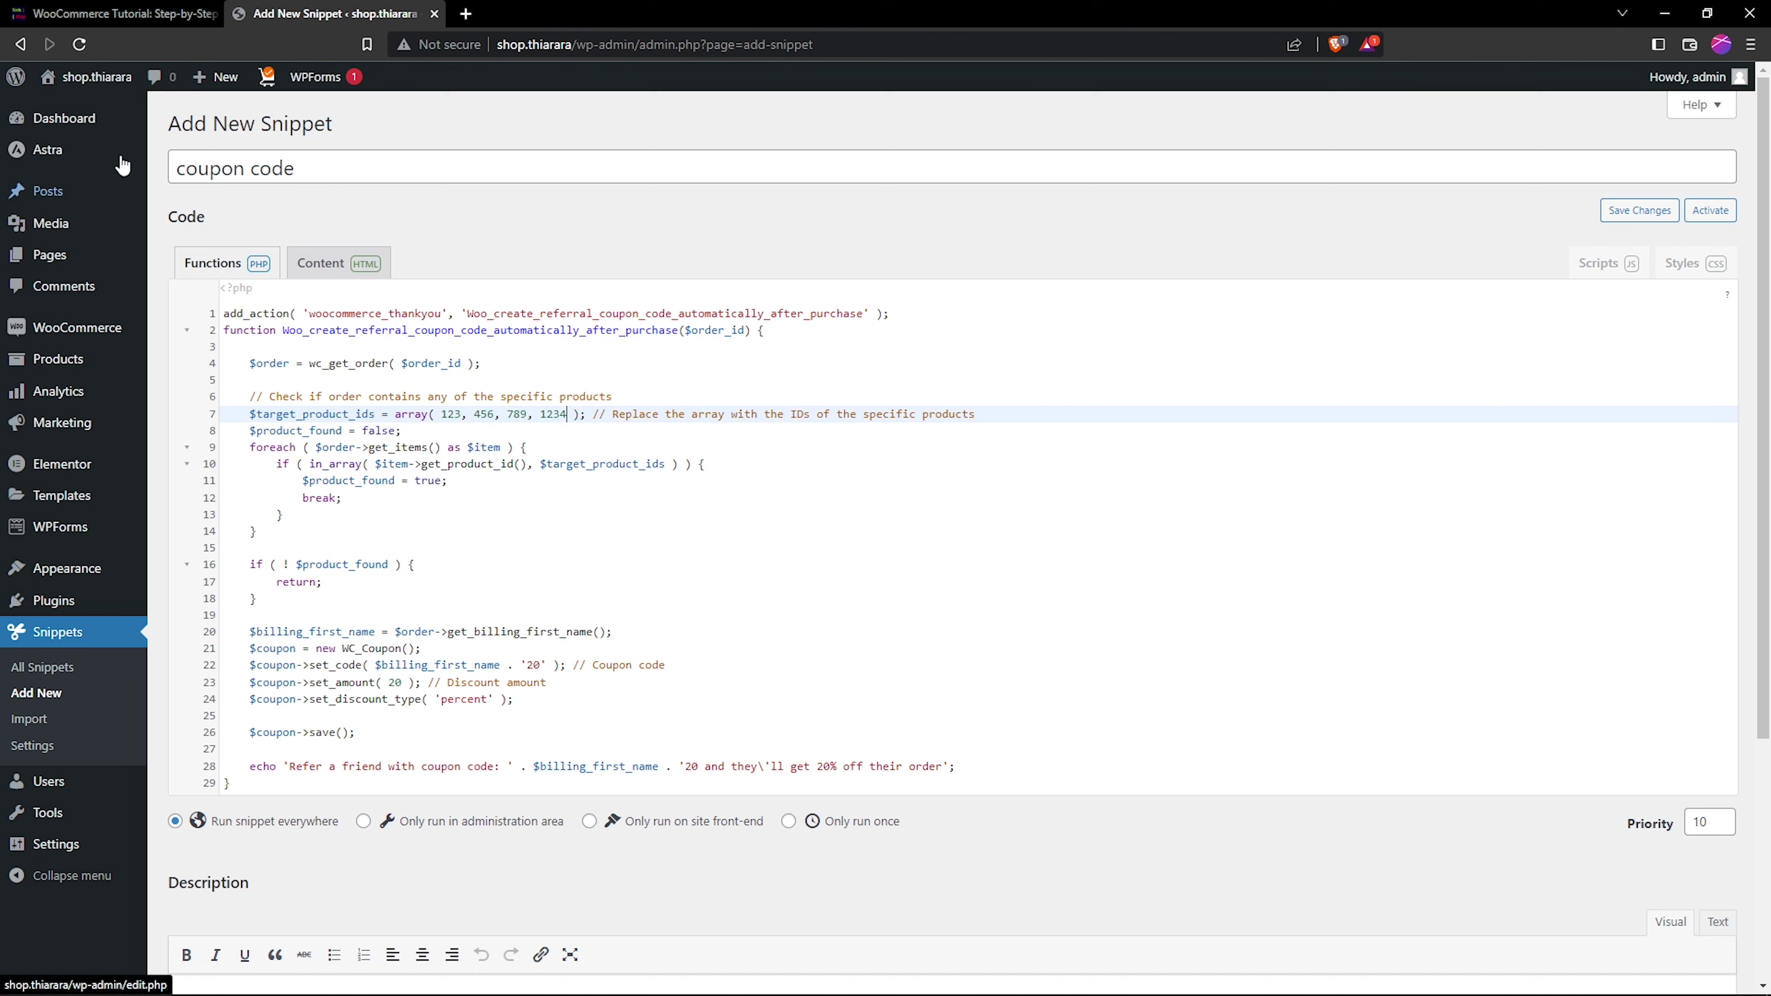
{"action": "right_click", "coordinate": [40, 129]}
{"action": "left_click", "coordinate": [99, 124]}
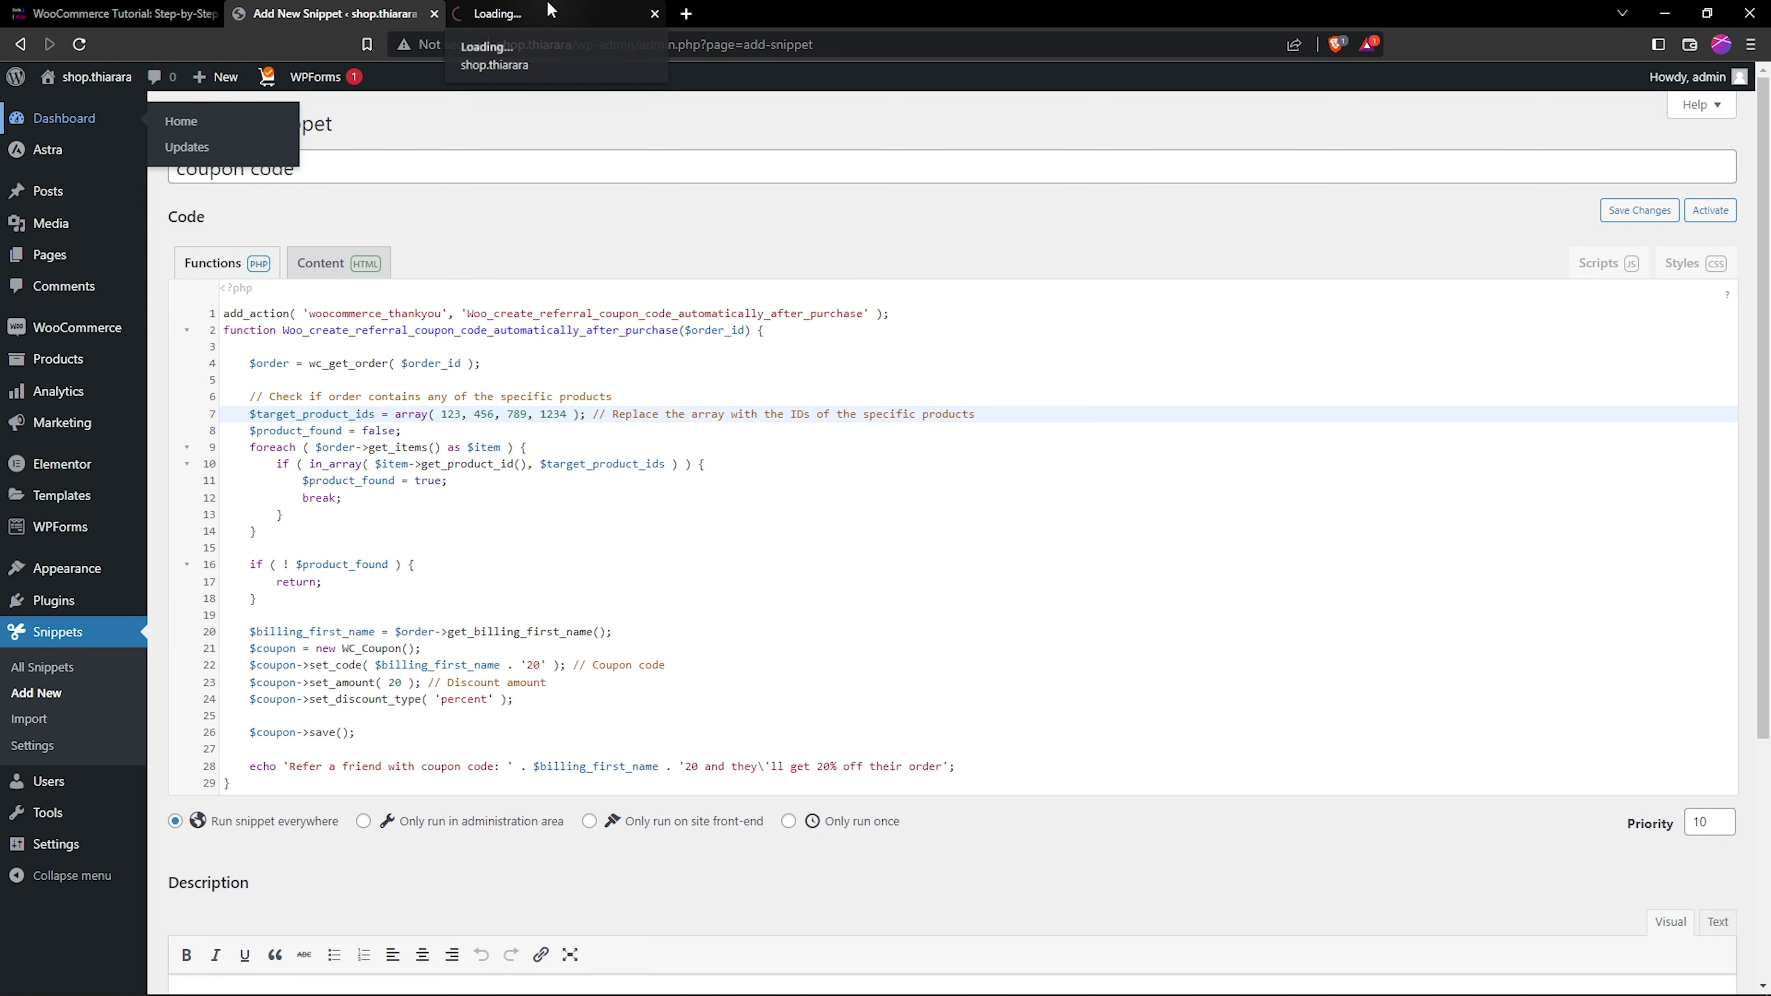
- Read product ID 370 from WooCommerce's All Products list and put it in place of 123
{"action": "left_click", "coordinate": [551, 10]}
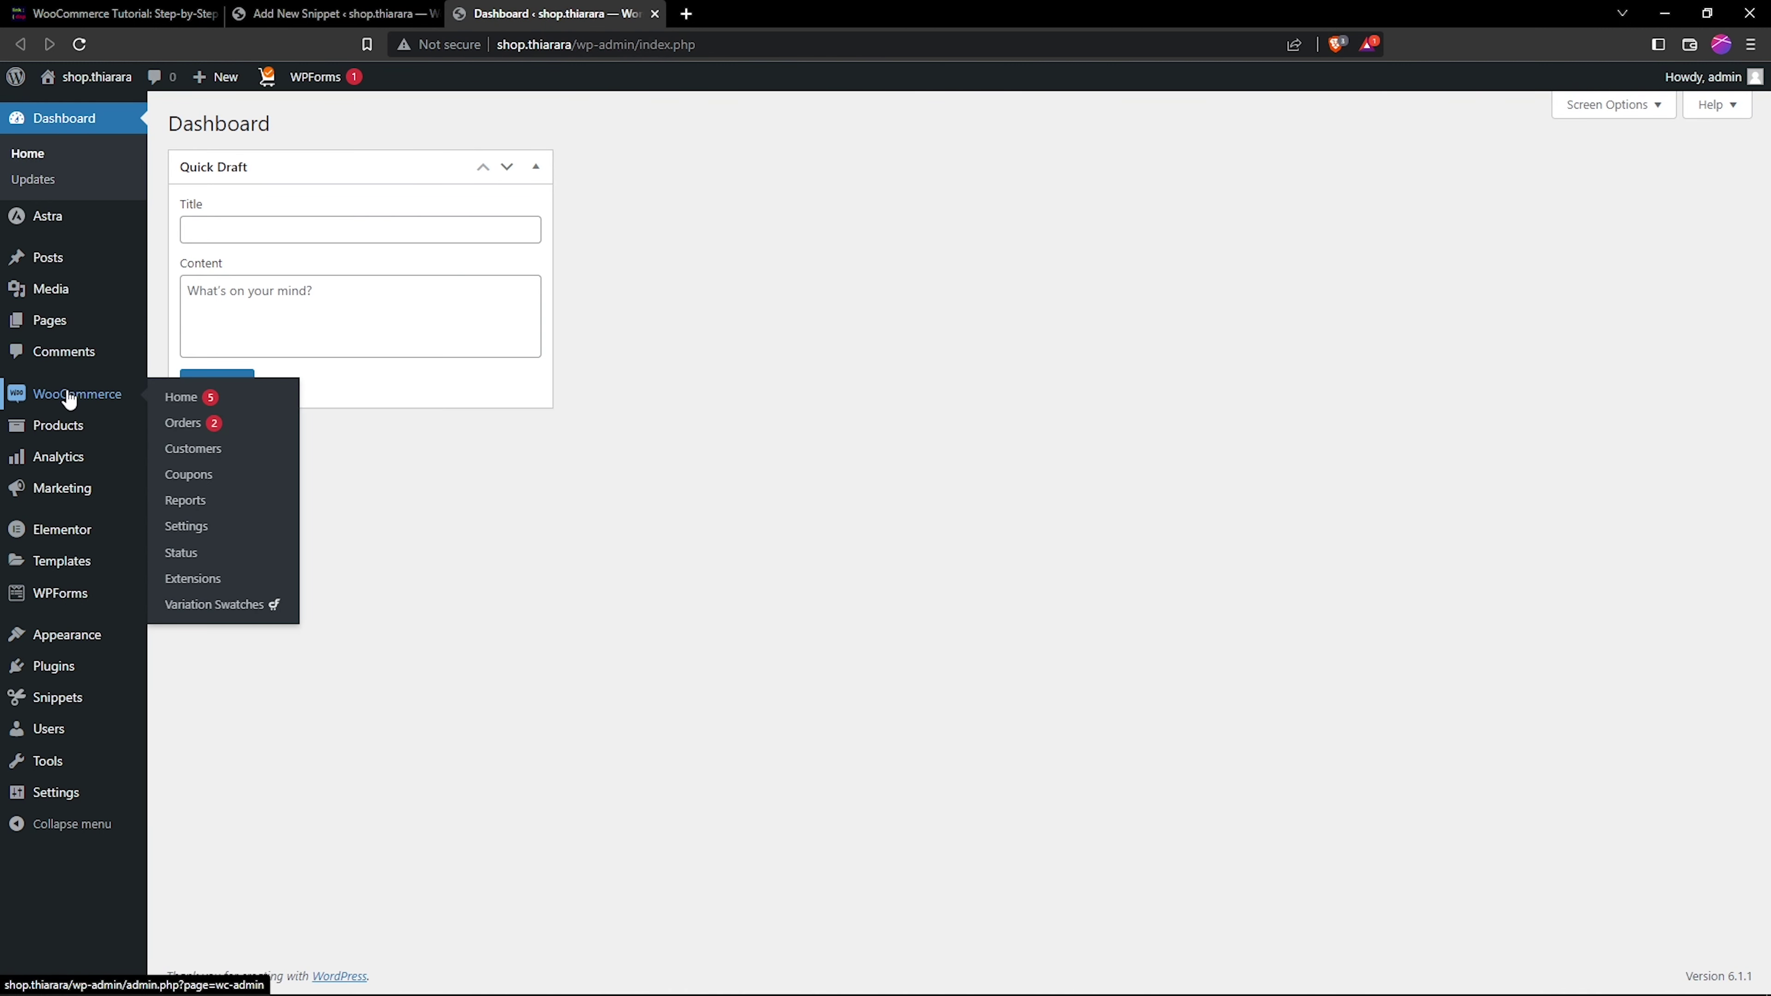
{"action": "mouse_move", "coordinate": [110, 432]}
{"action": "left_click", "coordinate": [182, 452]}
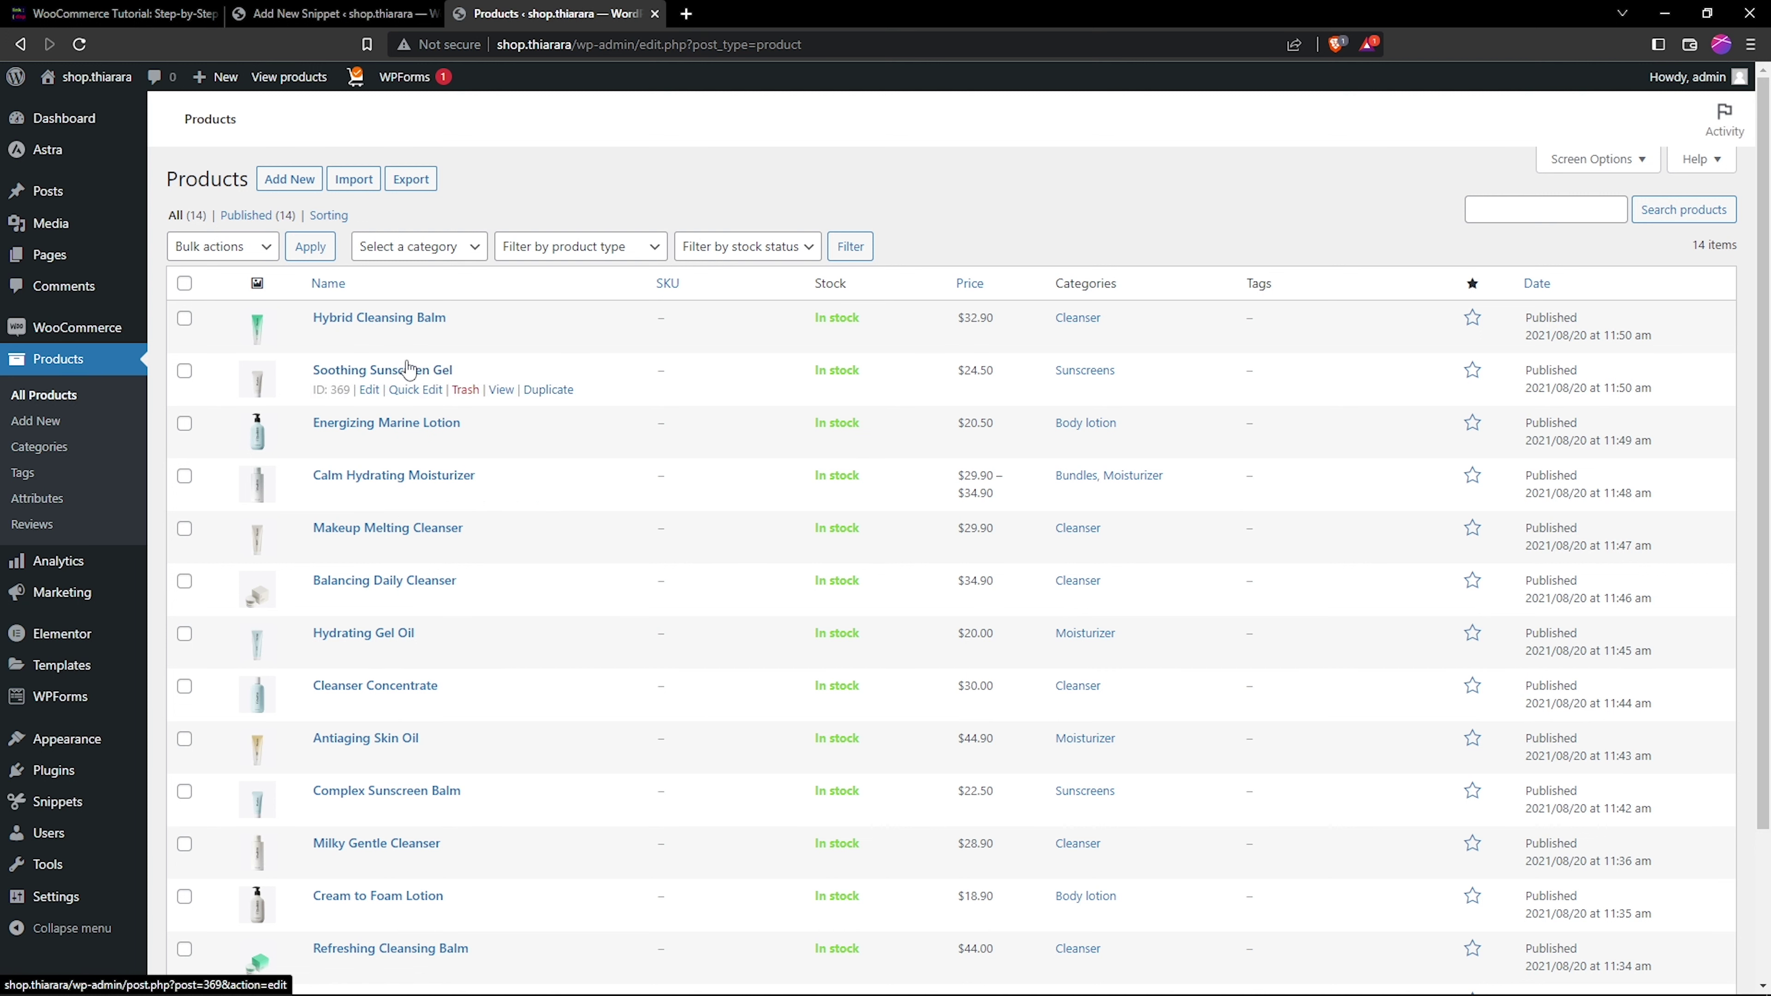
{"action": "mouse_move", "coordinate": [369, 336]}
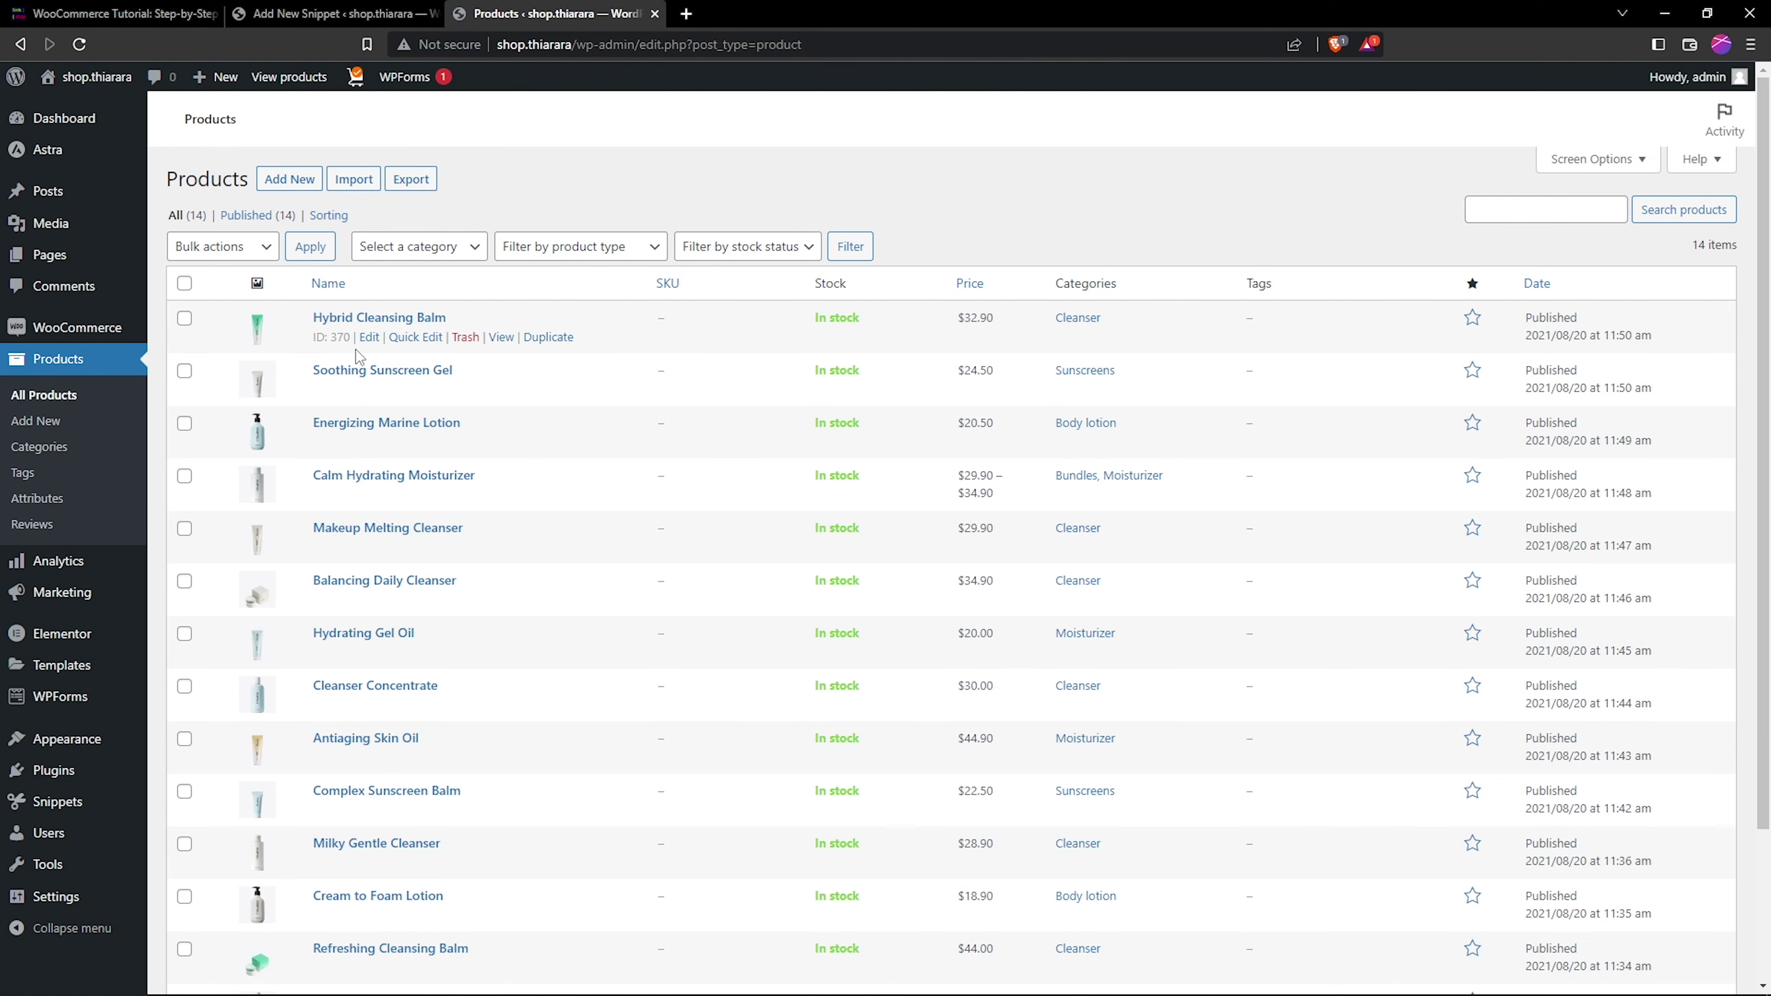
{"action": "left_click", "coordinate": [322, 13]}
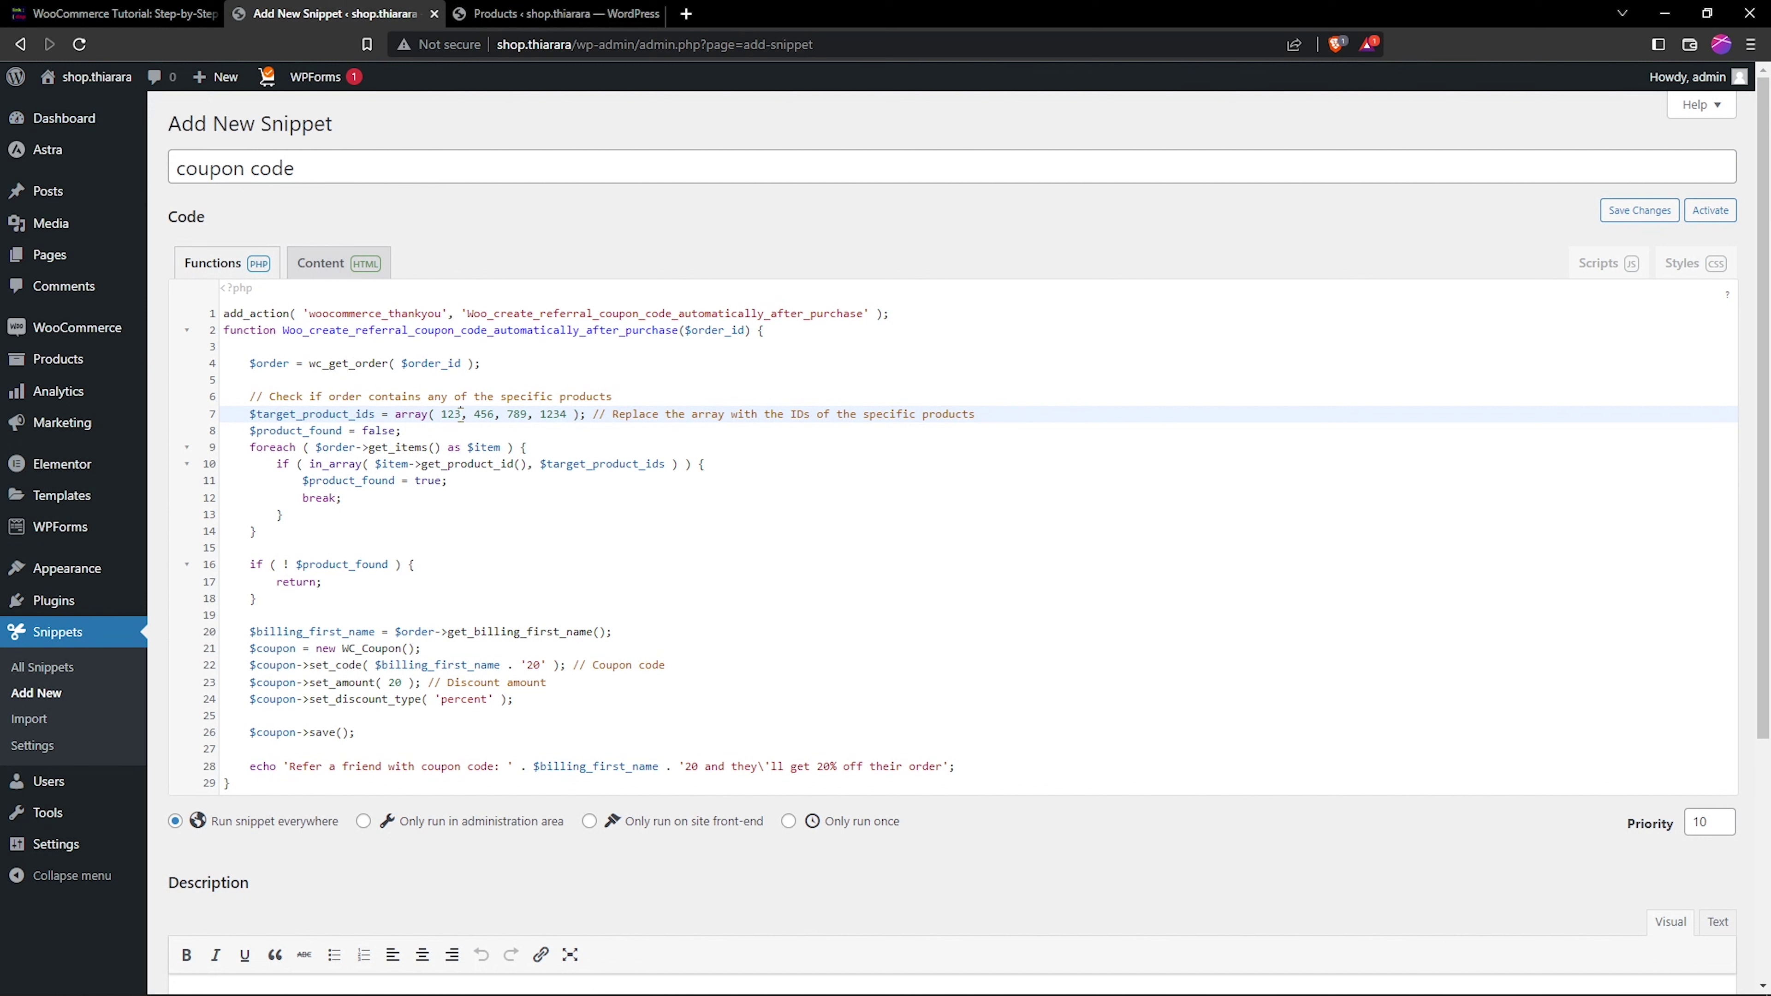
{"action": "key", "text": "BackSpace"}
{"action": "key", "text": "BackSpace"}
{"action": "key", "text": "BackSpace"}
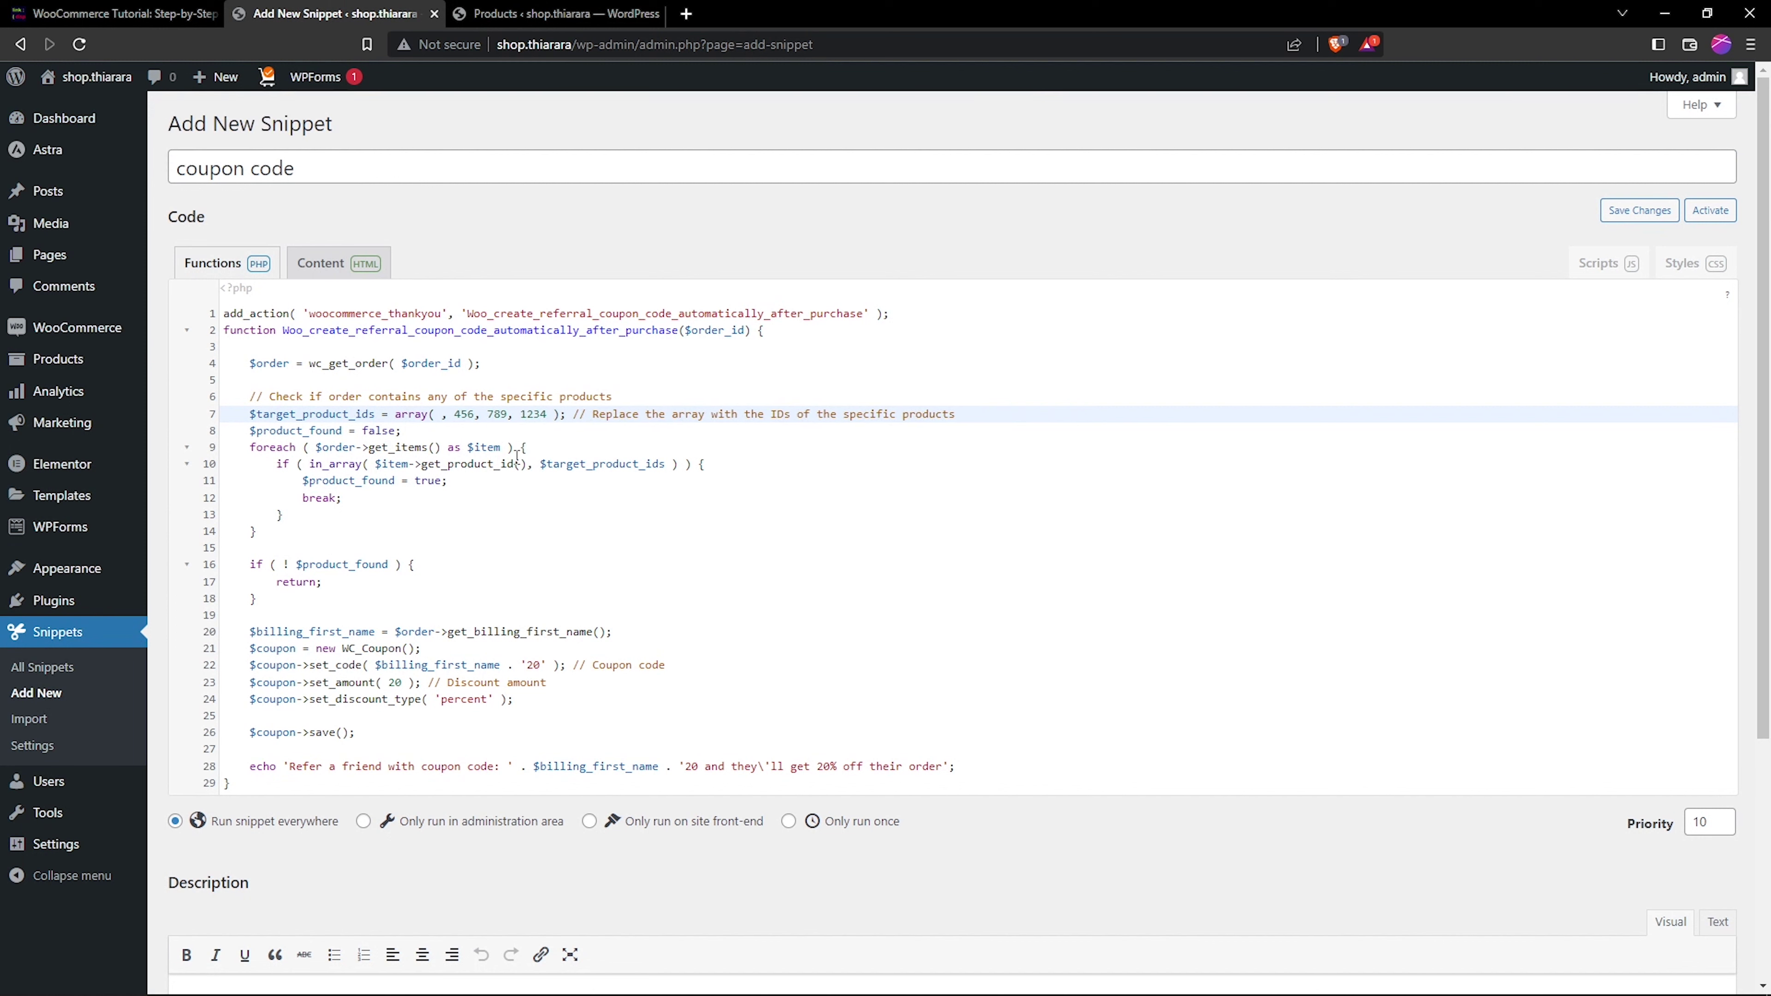
{"action": "type", "text": "370"}
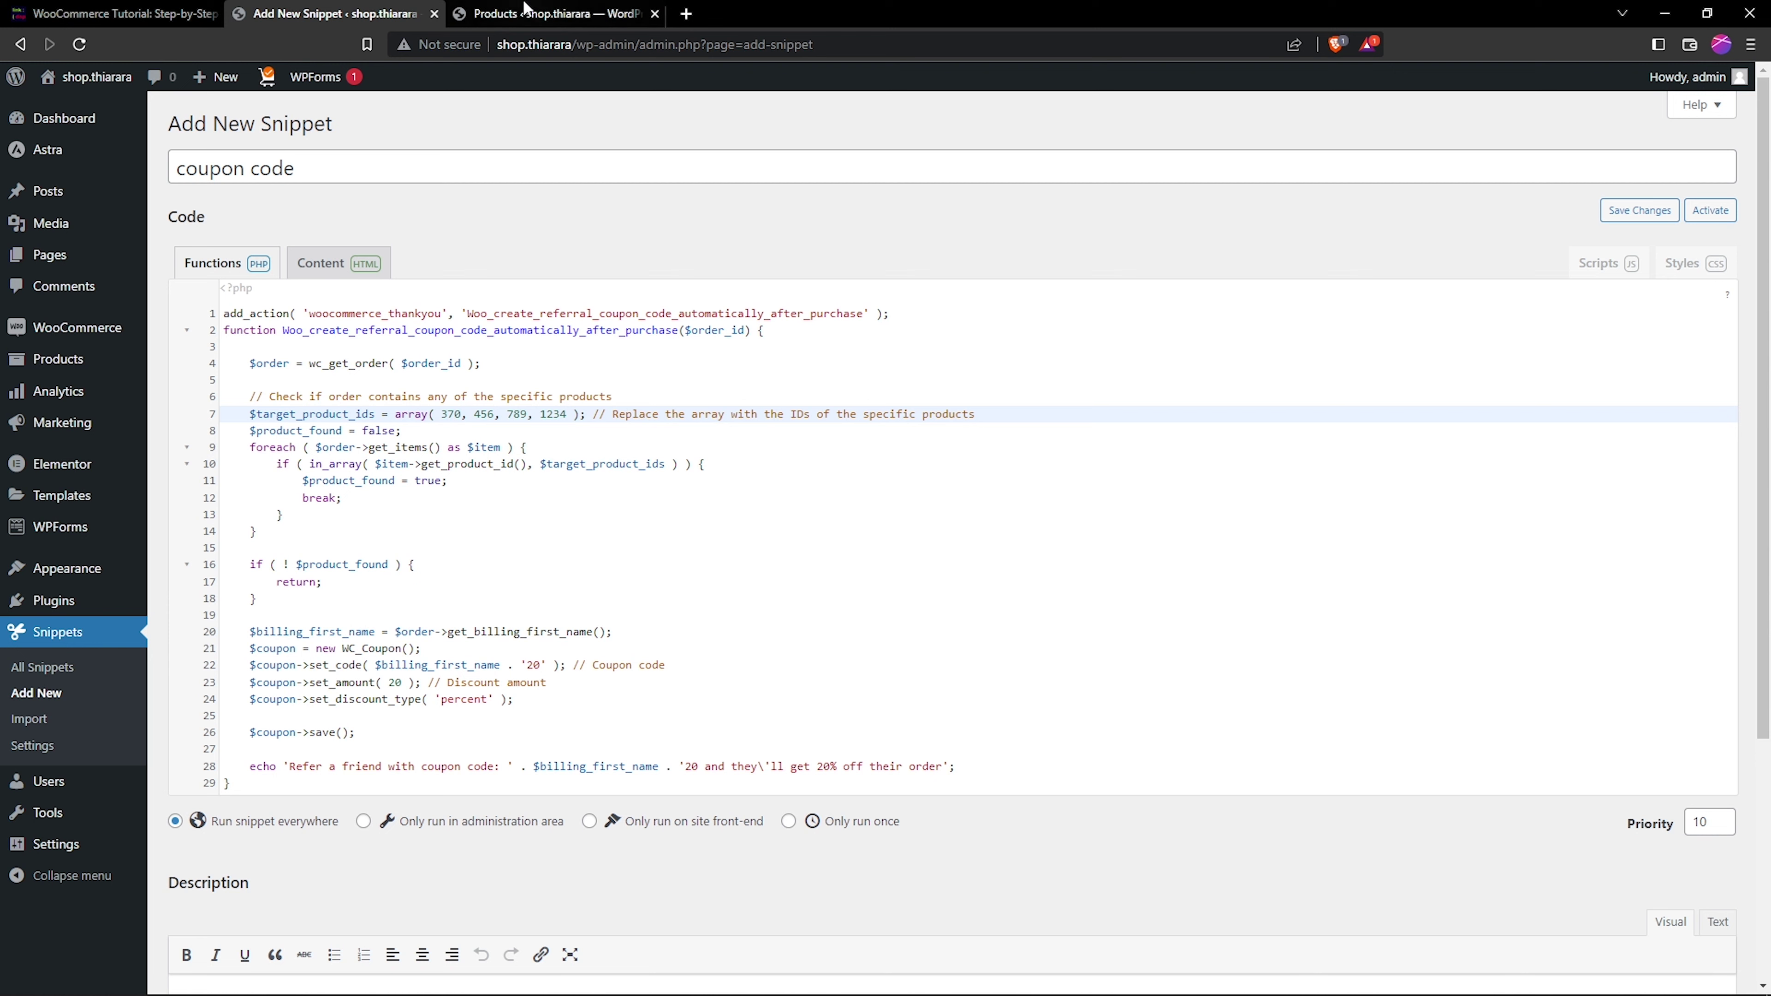
- Look up product ID 369 in the products list to replace 456
{"action": "left_click", "coordinate": [524, 10]}
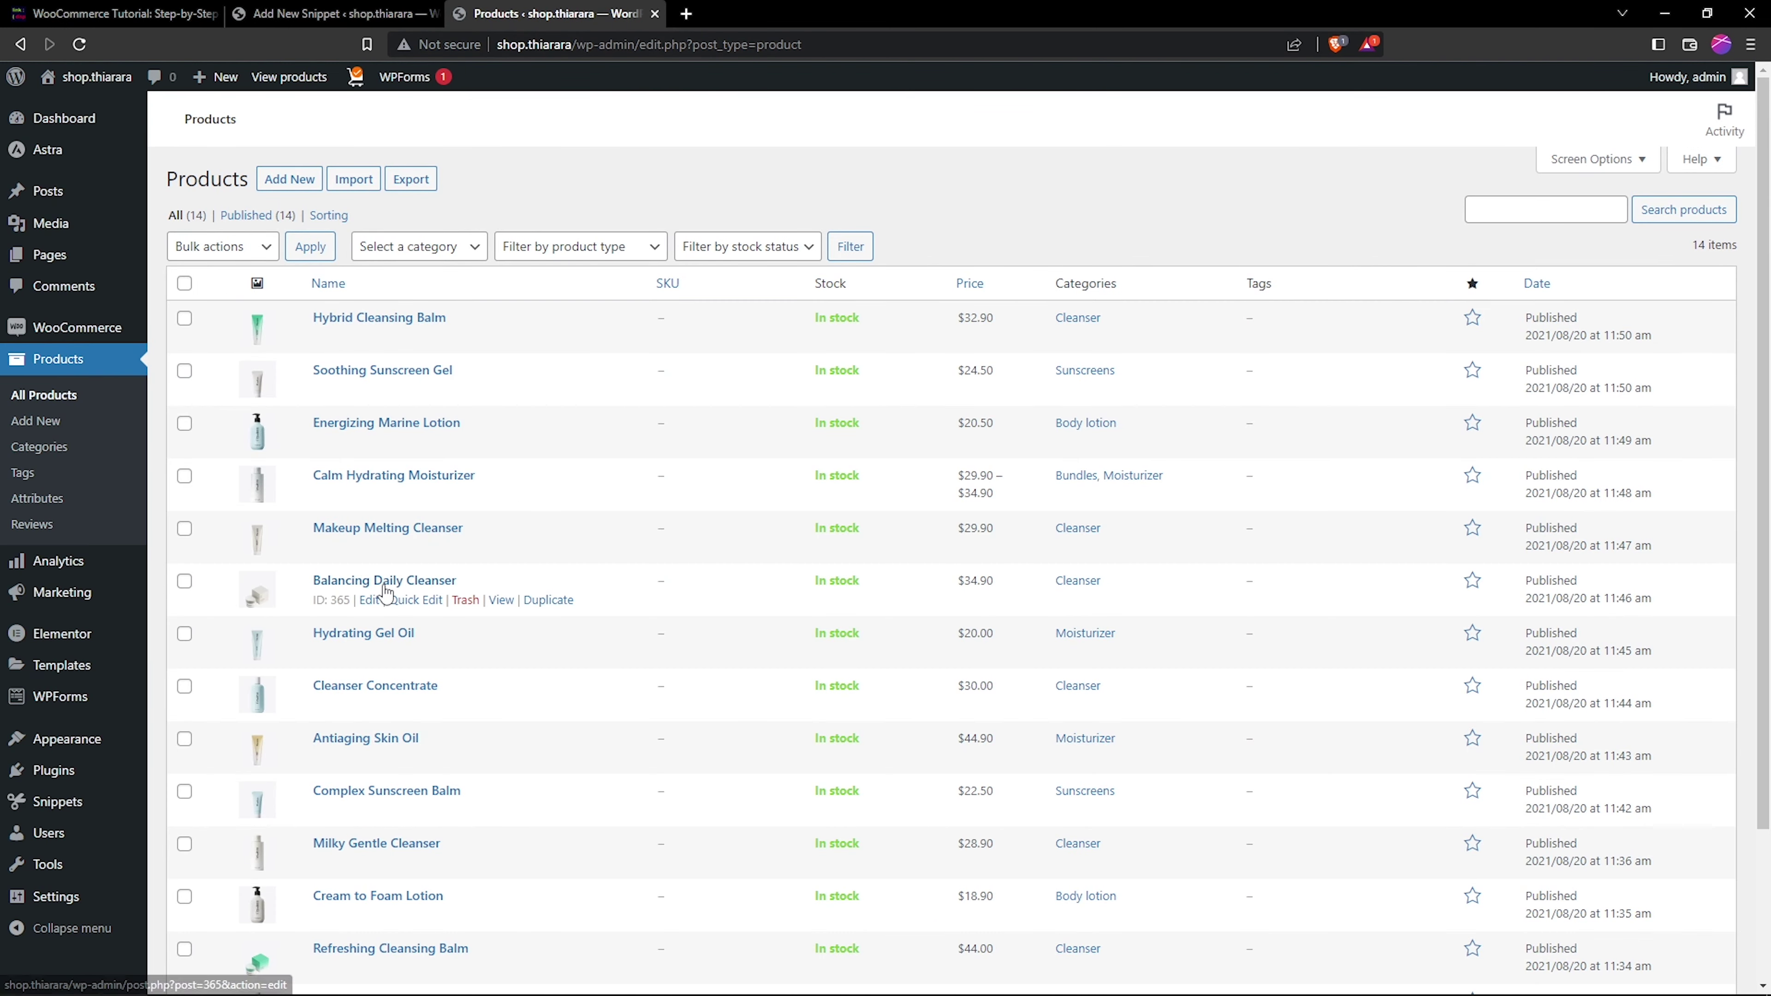
{"action": "scroll", "coordinate": [384, 591], "scroll_direction": "down", "scroll_amount": 1}
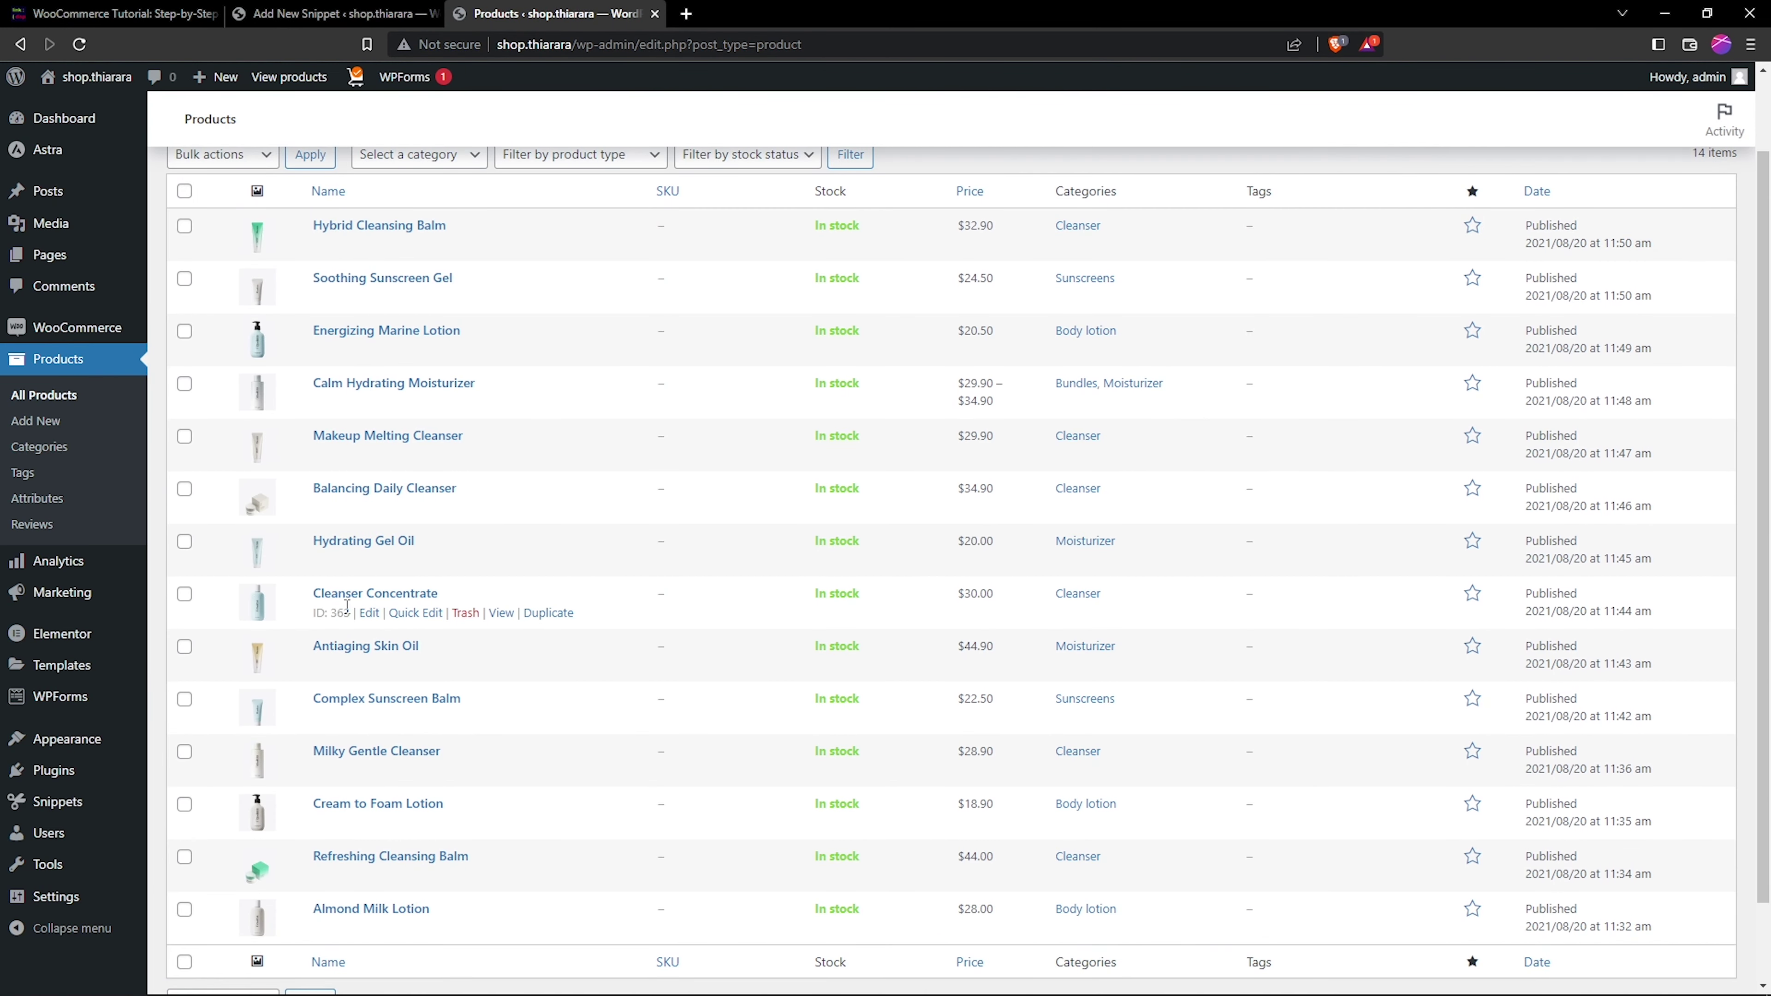
{"action": "scroll", "coordinate": [341, 300], "scroll_direction": "up", "scroll_amount": 1}
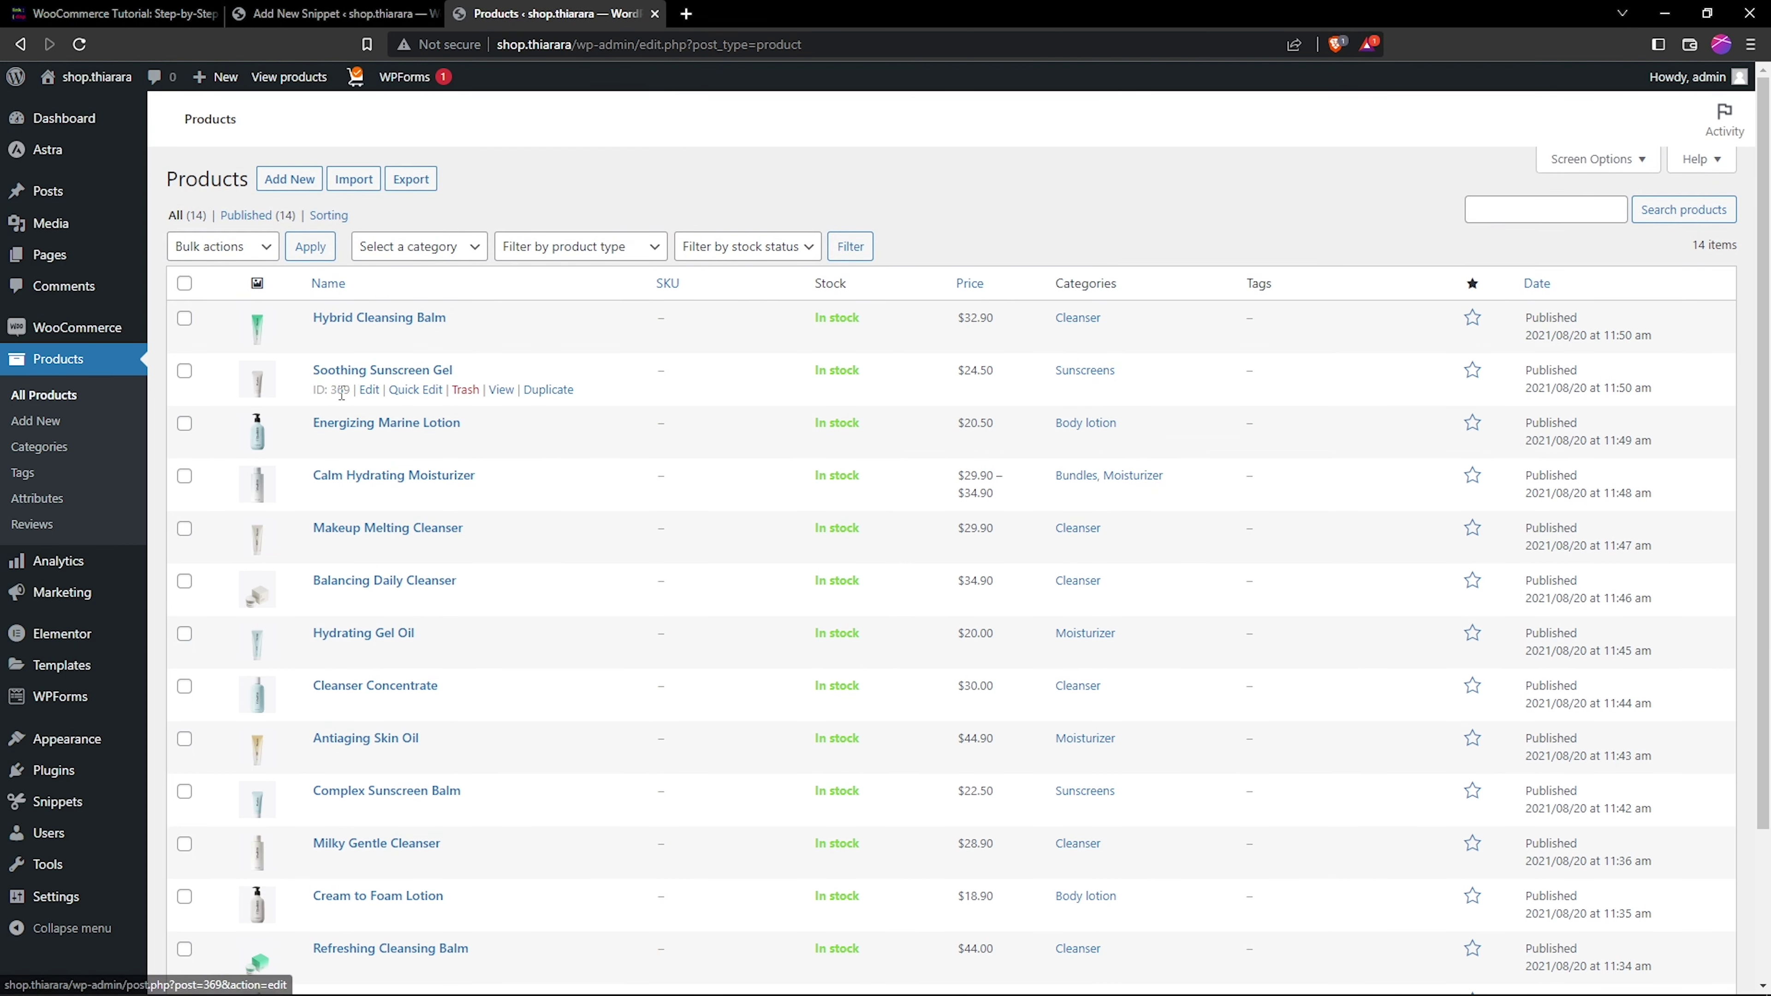
{"action": "left_click", "coordinate": [362, 13]}
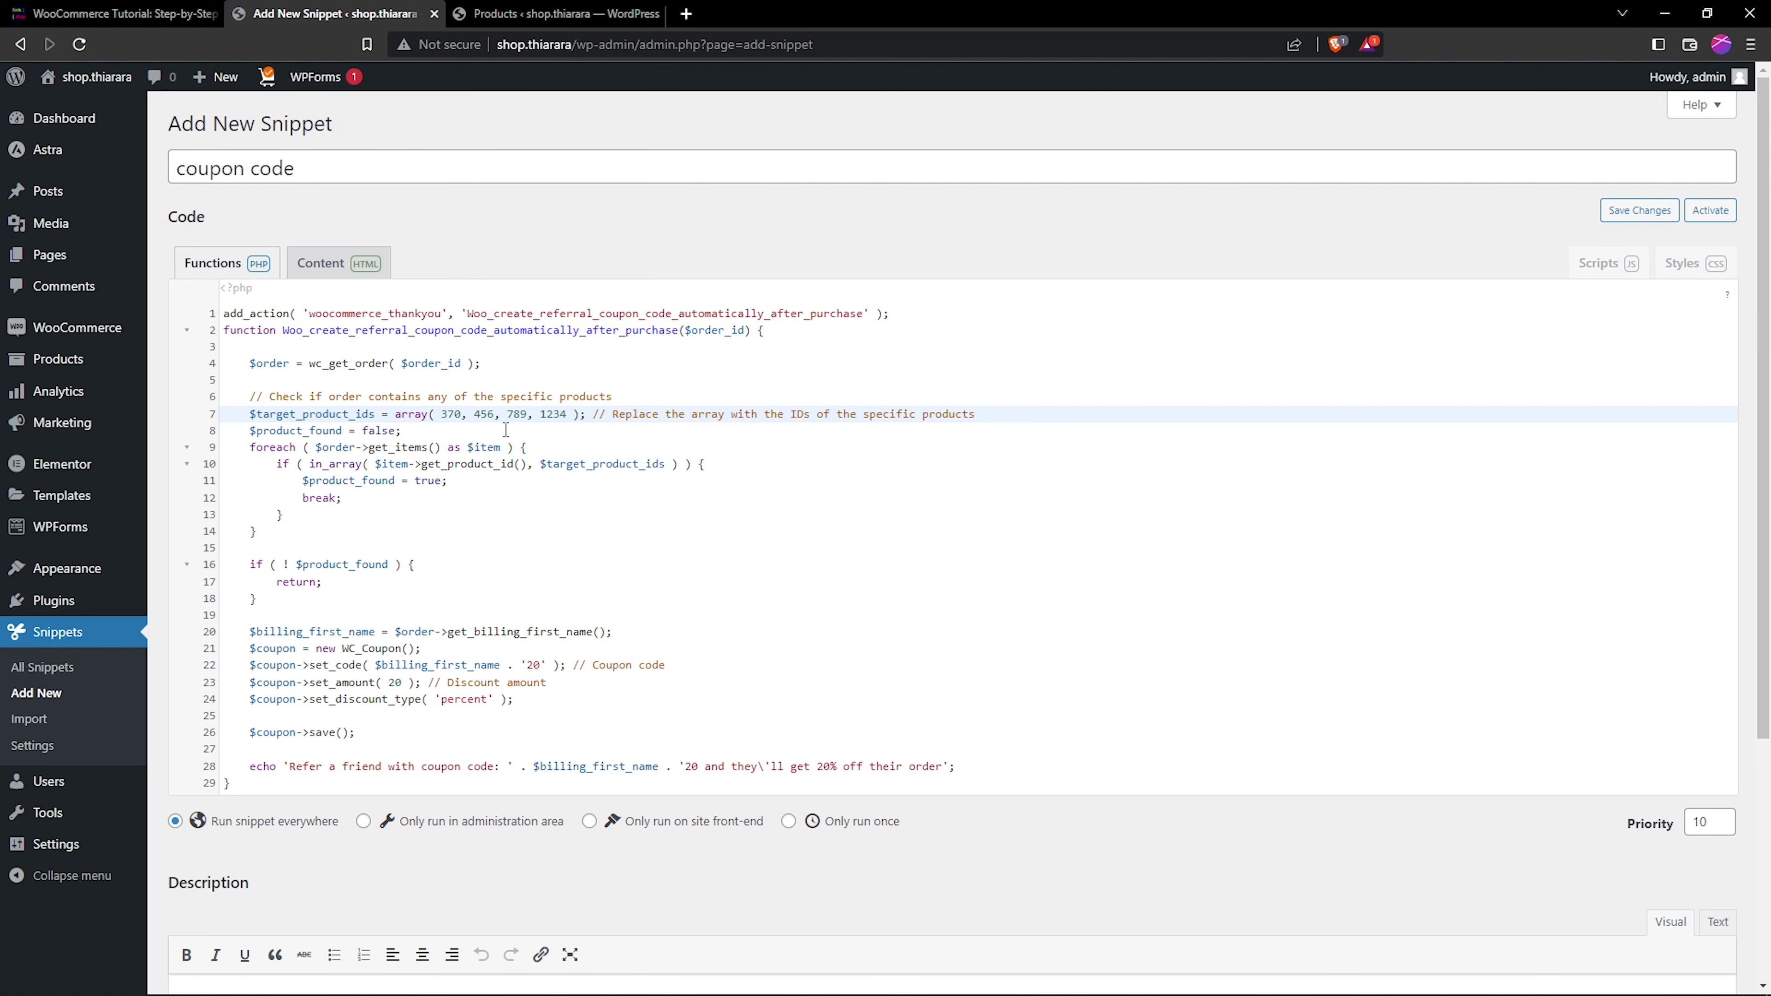
{"action": "left_click", "coordinate": [540, 14]}
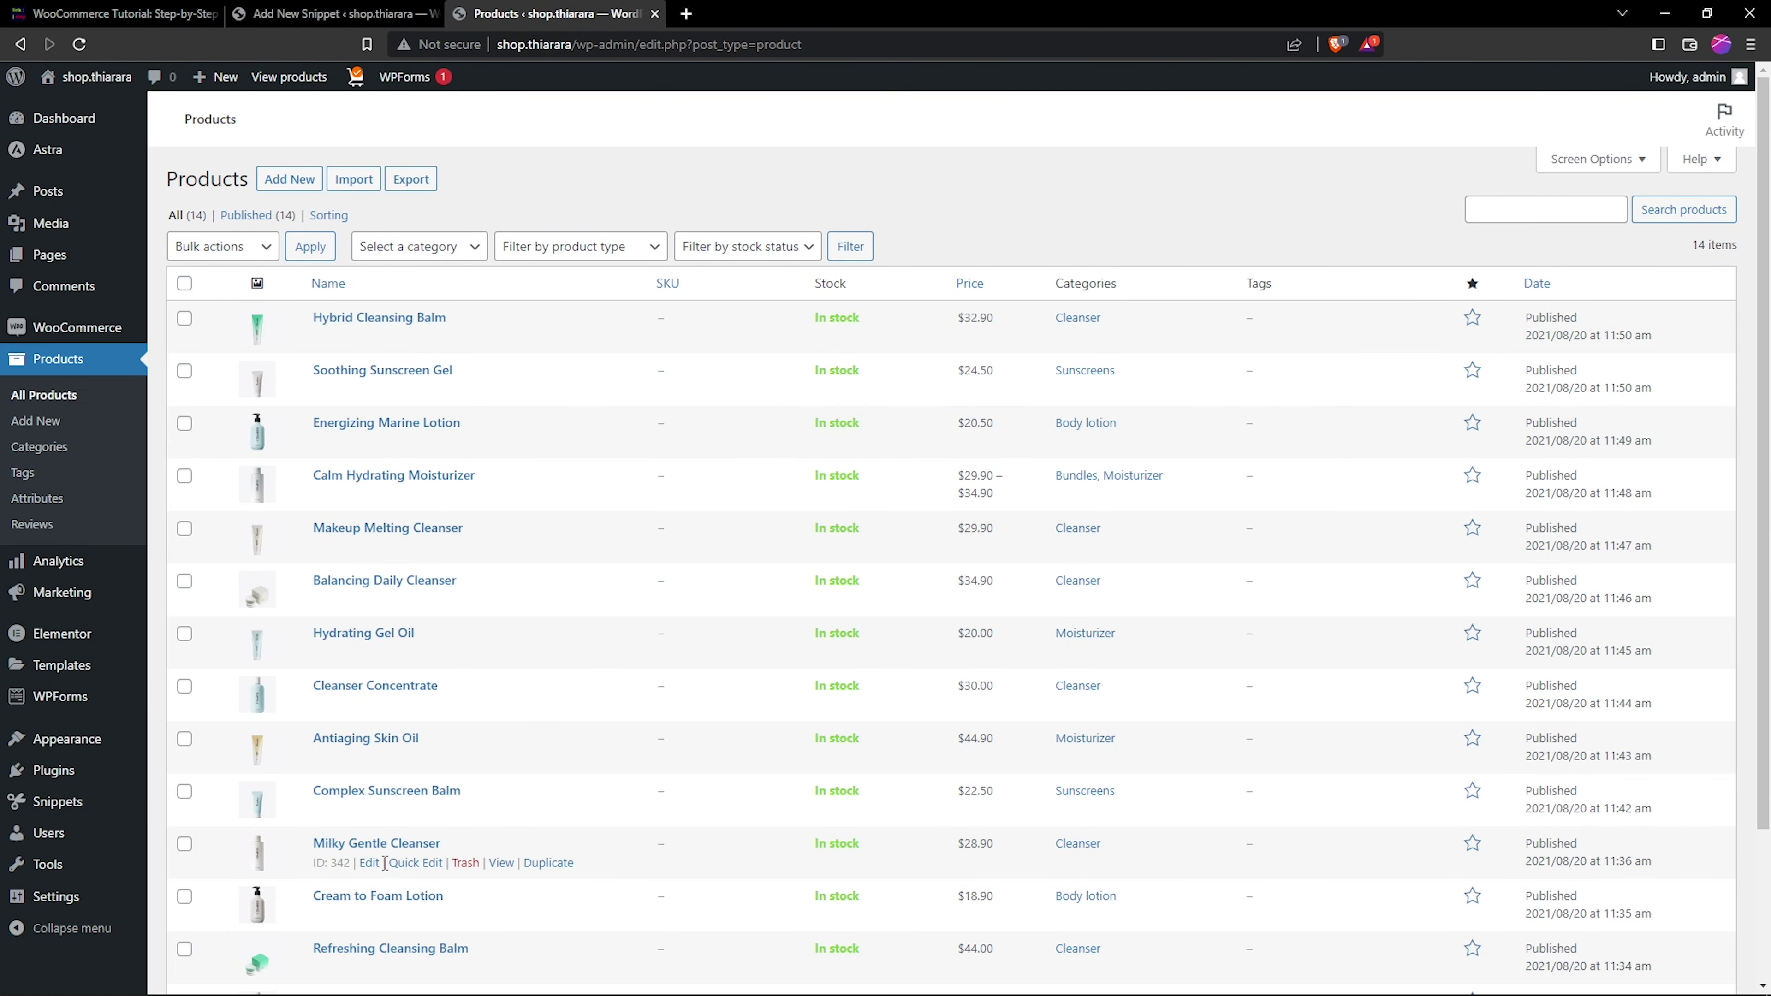
{"action": "scroll", "coordinate": [385, 863], "scroll_direction": "down", "scroll_amount": 2}
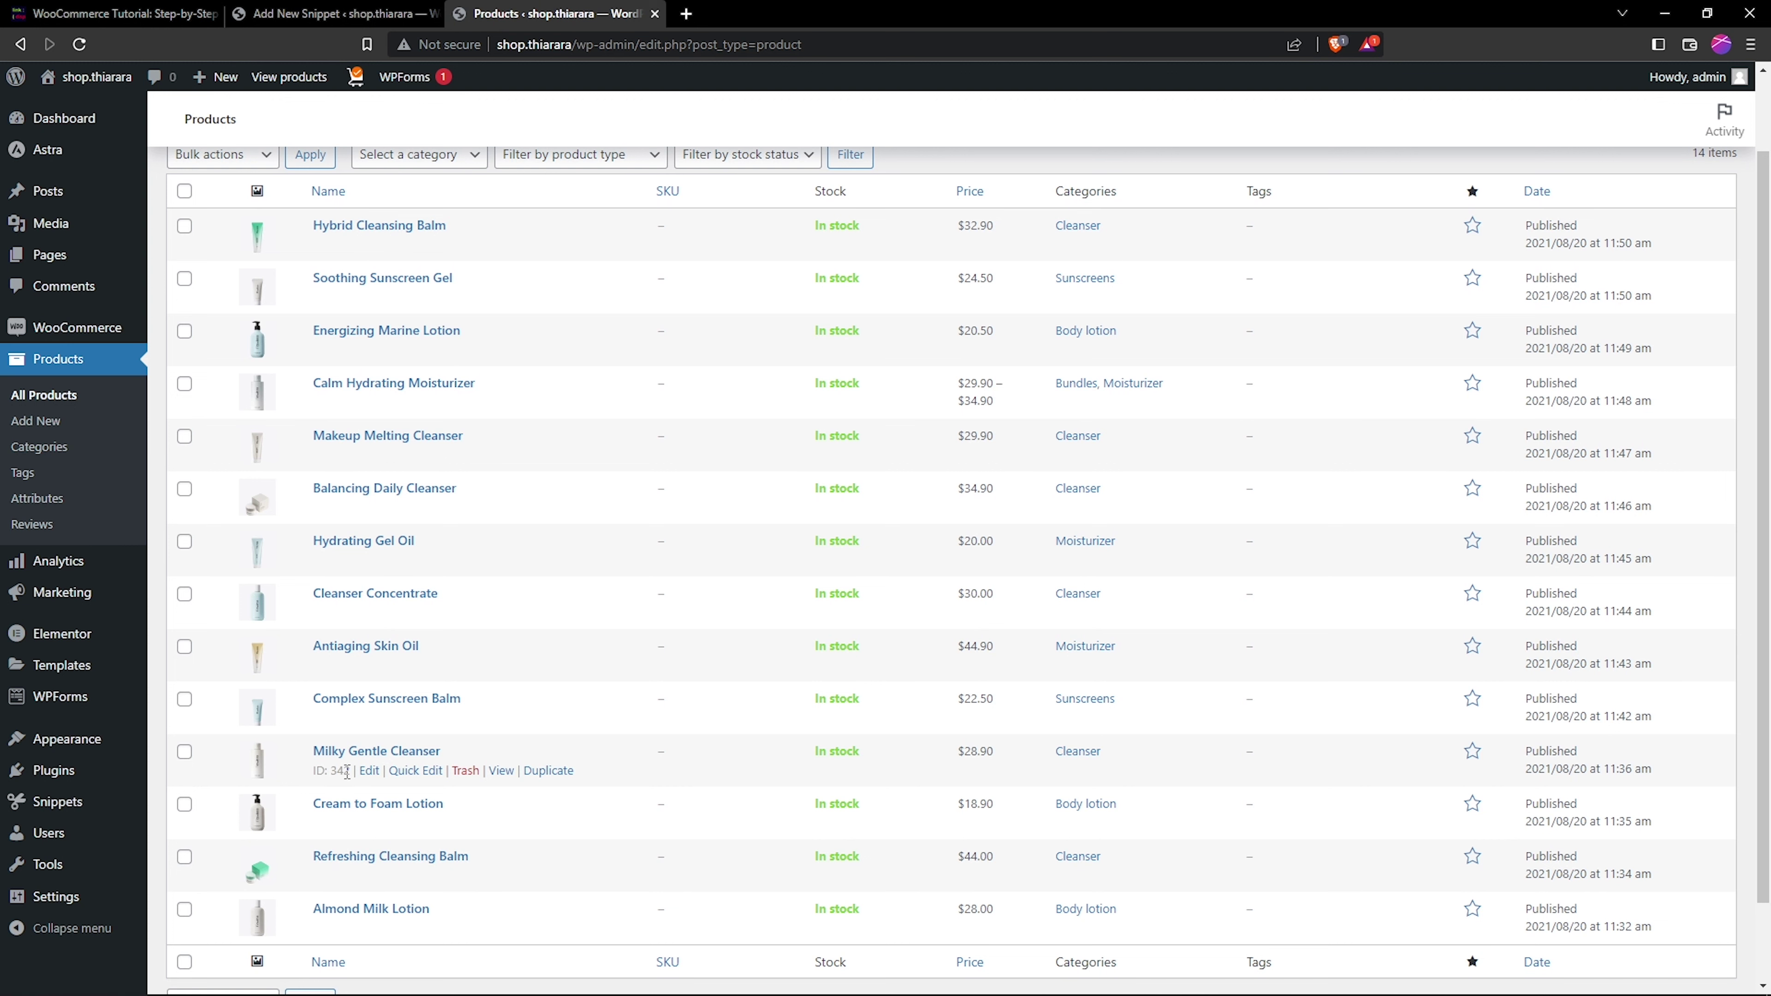
- Return to the 'coupon code' snippet editor, where the product ID array reads 370, 369, 789, 1234
{"action": "left_click", "coordinate": [311, 10]}
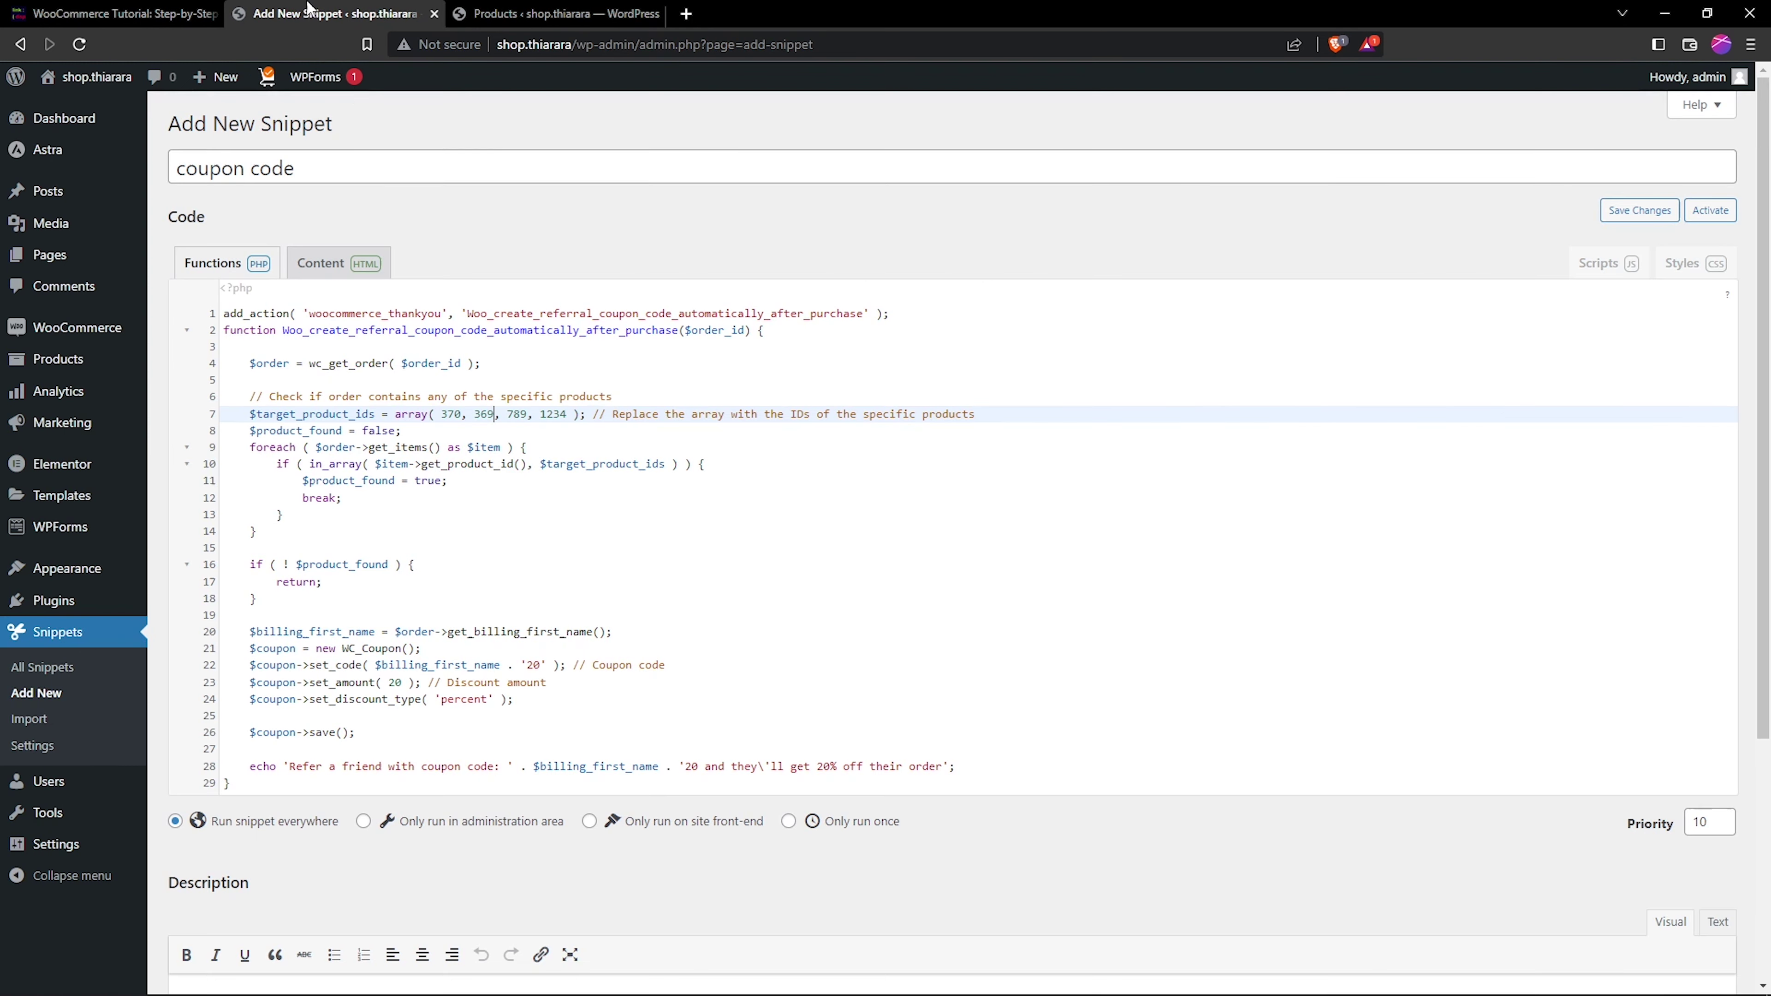